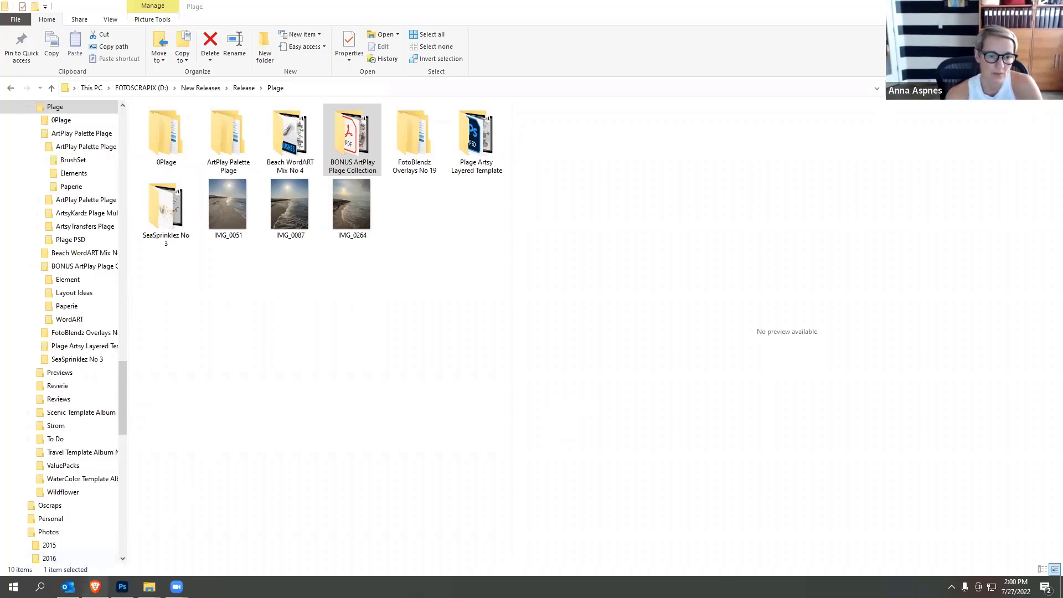
- Switch to the browser and browse the Anna Aspnes Designs Clipping Masks product list on Oscraps
click(94, 586)
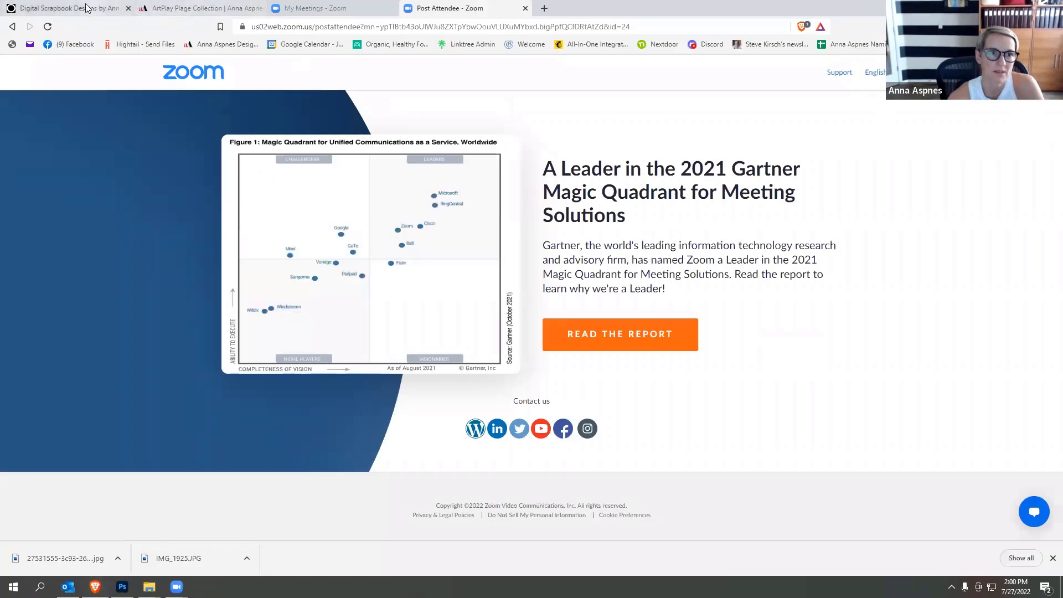
key(ctrl+1)
click(290, 272)
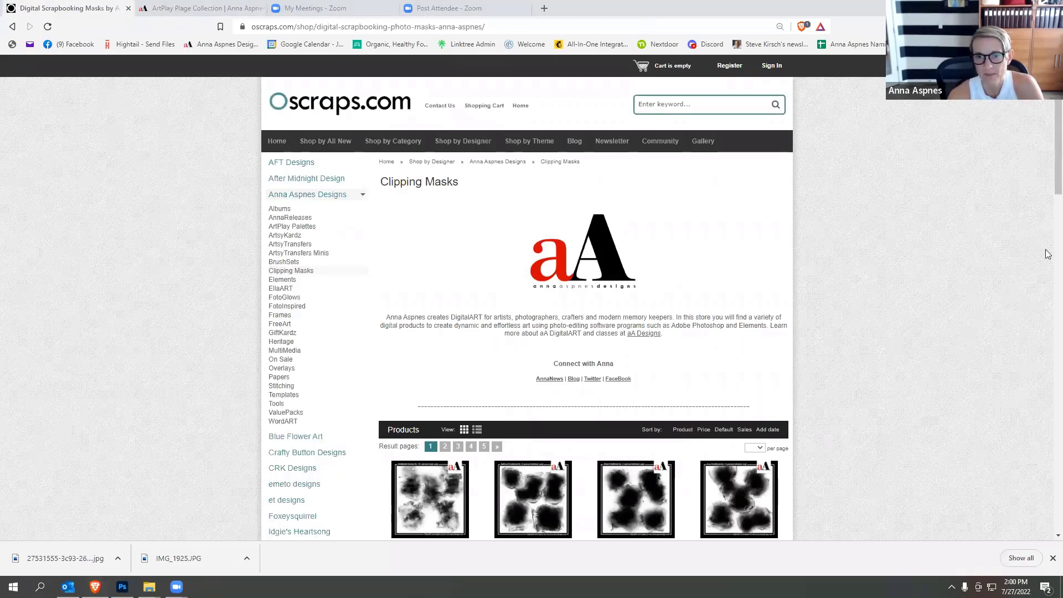
scroll(597, 219, down, 5)
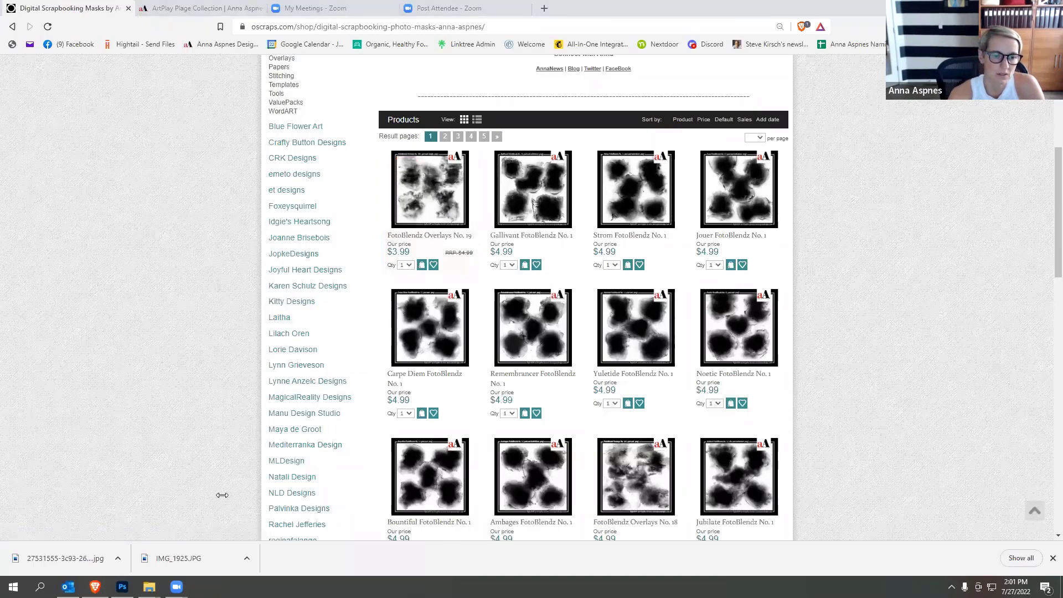
- Switch to File Explorer and preview FotoBlendz overlays 19_1 and 19_2 in the FotoBlendz Overlays No 19A folder
mouse_move(149, 586)
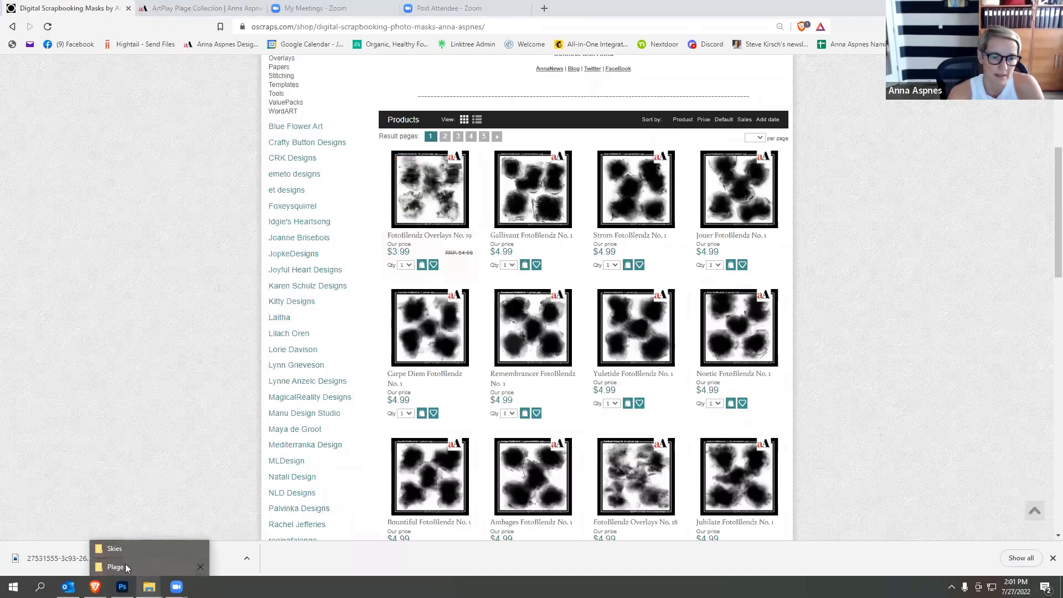
click(124, 566)
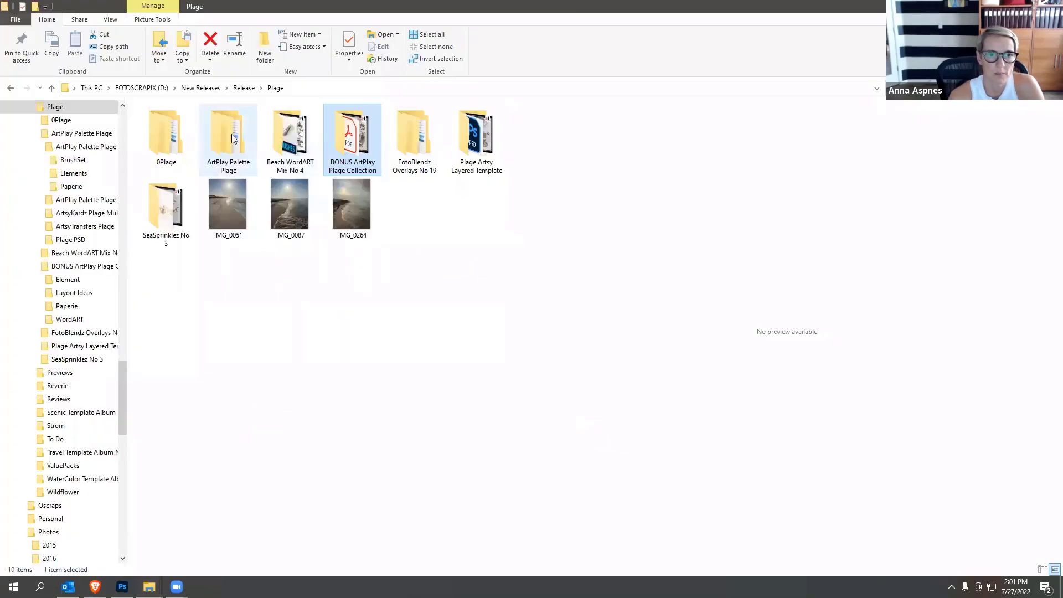
double_click(414, 137)
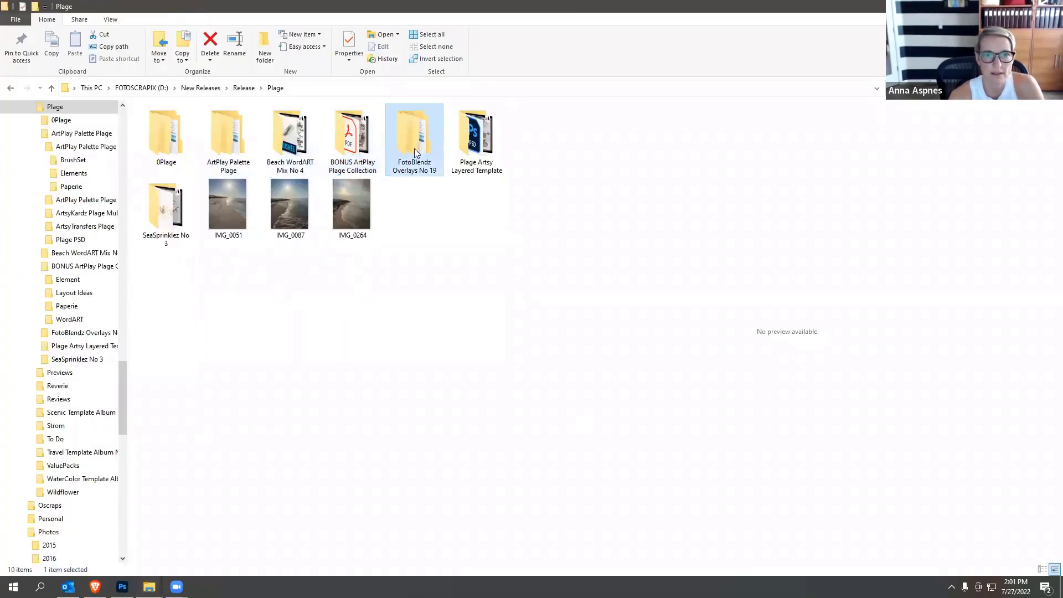
double_click(188, 120)
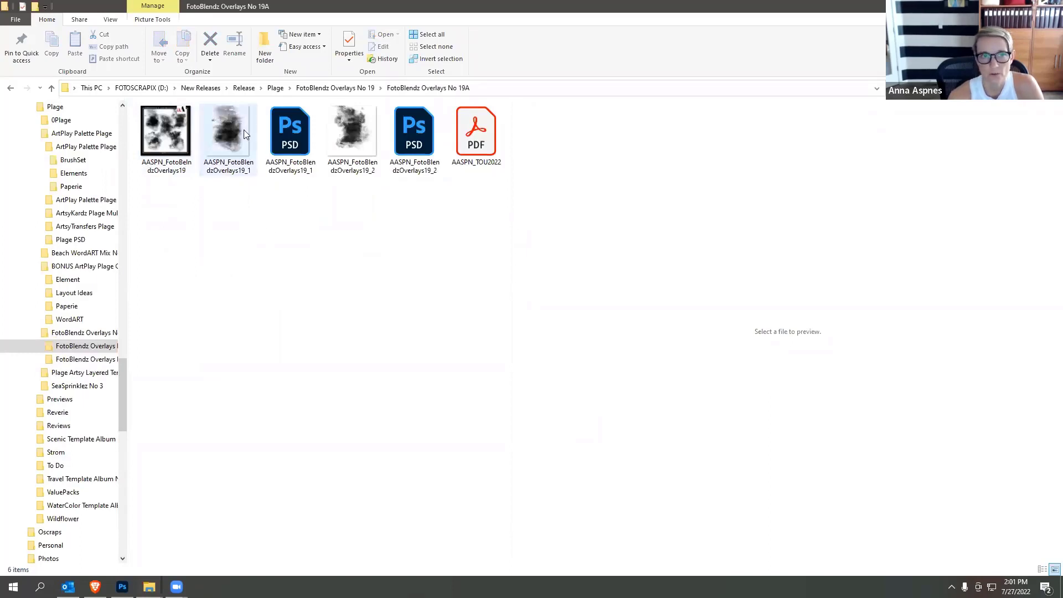
click(226, 133)
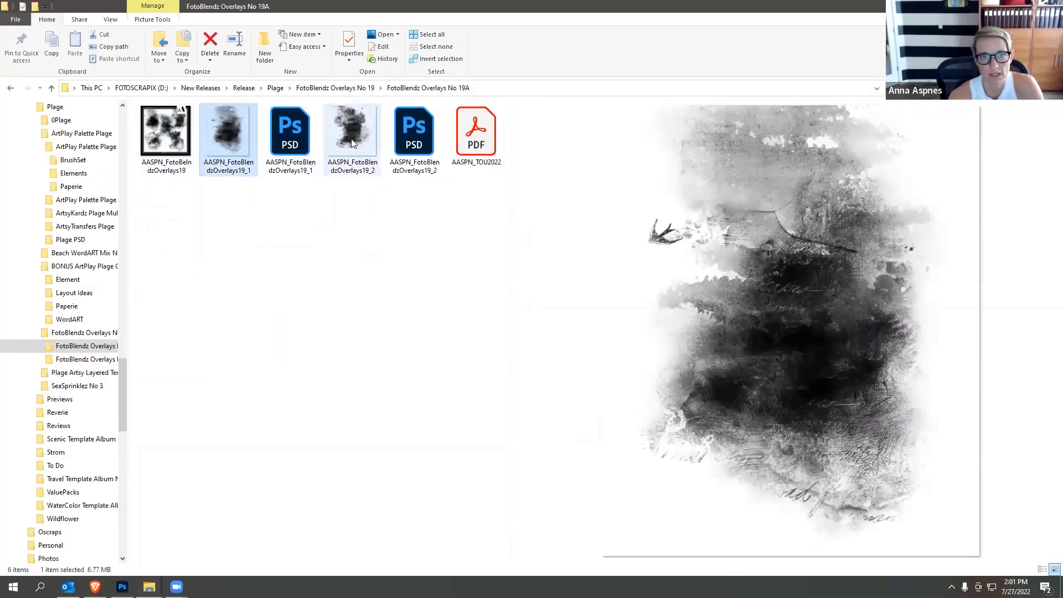
click(301, 142)
click(348, 145)
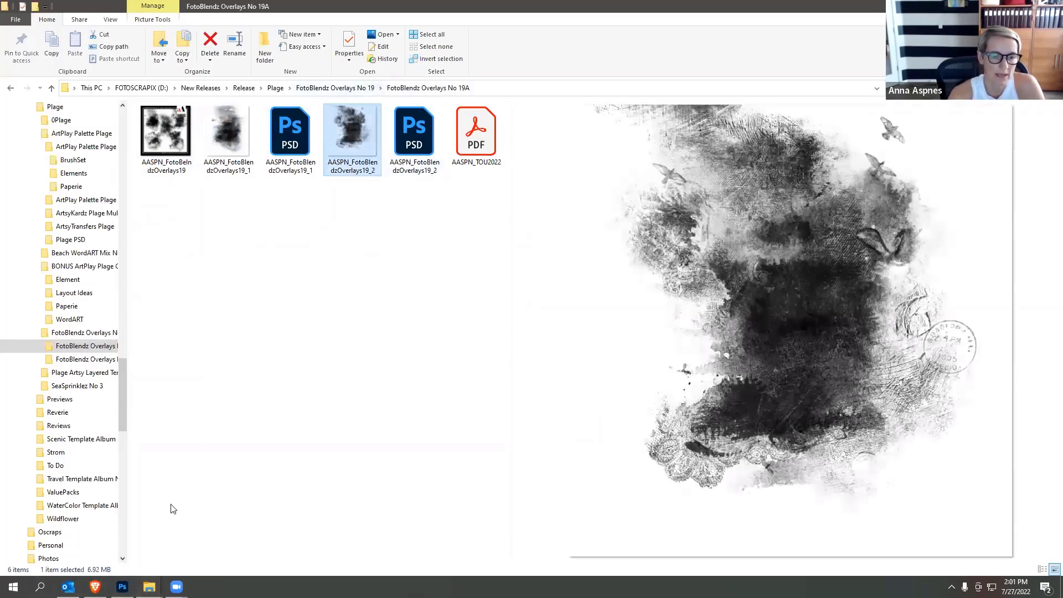
- Open AASPN_ArtPlayPalettePlage_ArtsyPaper5.jpg from the BONUS ArtPlay Plage Collection's Paperie folder in Photoshop
click(271, 87)
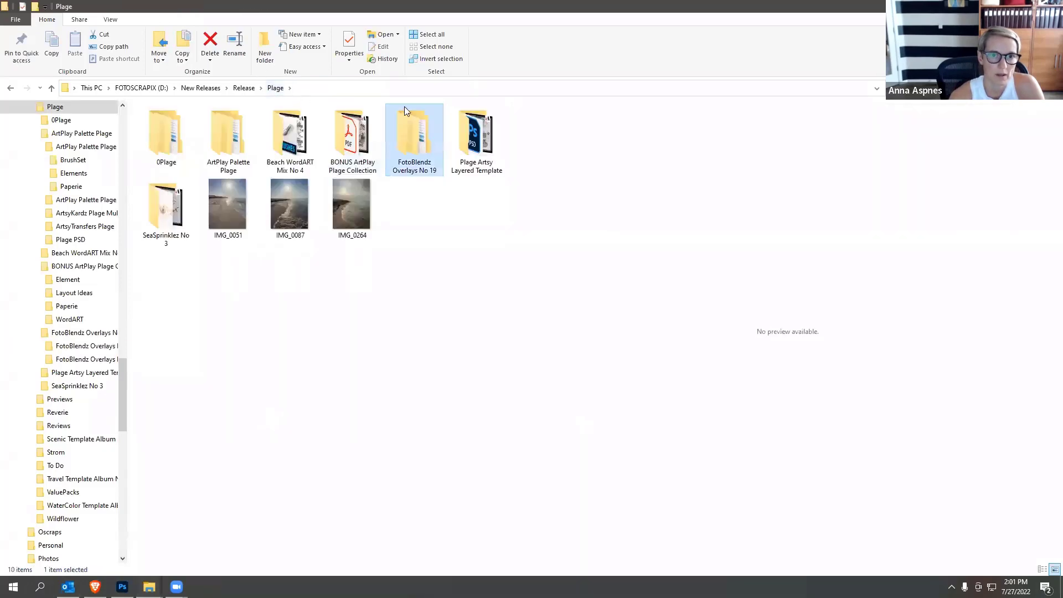
double_click(355, 137)
double_click(289, 138)
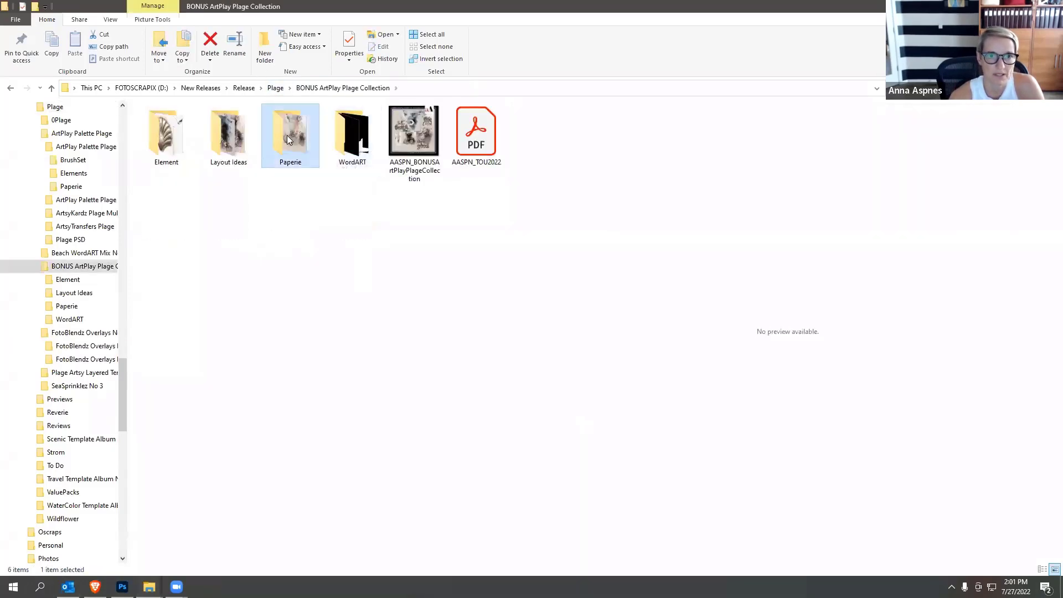
drag(180, 142, 377, 291)
drag(166, 54, 363, 58)
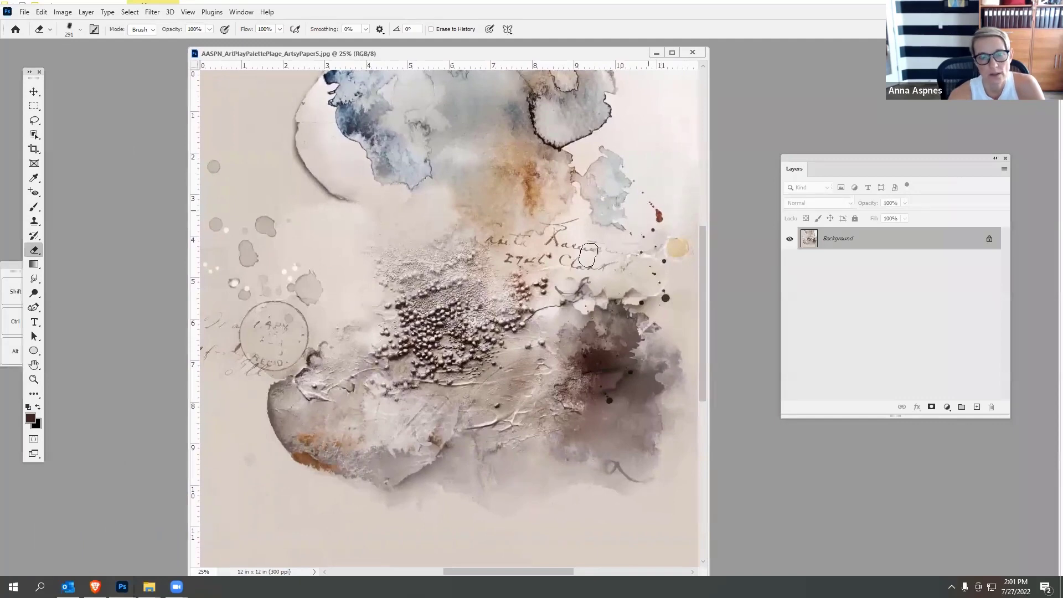
- Create a new 12 x 12 inch RGB document at 300 pixels/inch with a white background
click(25, 12)
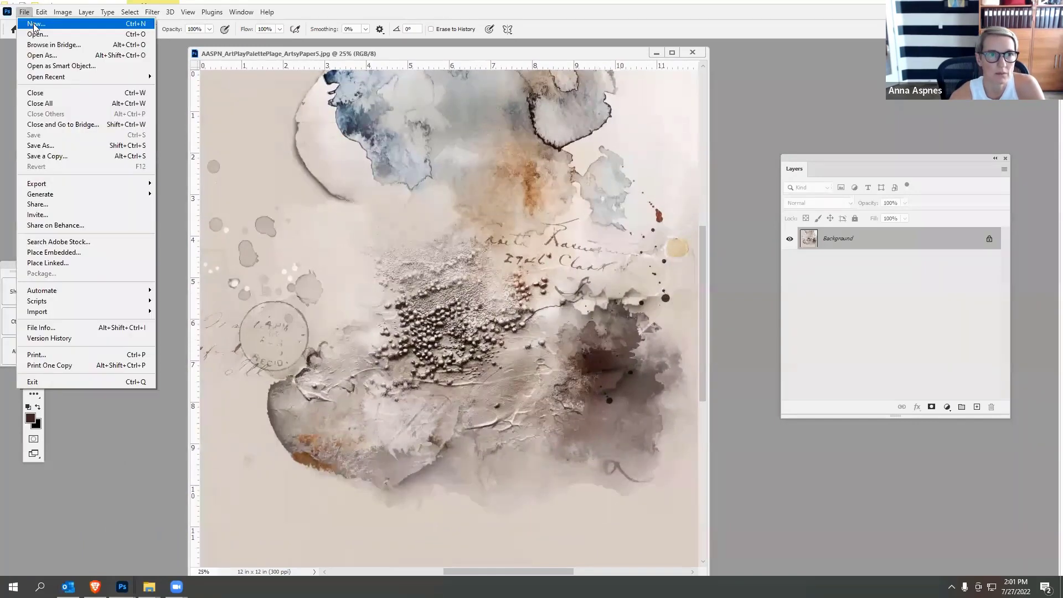
click(34, 24)
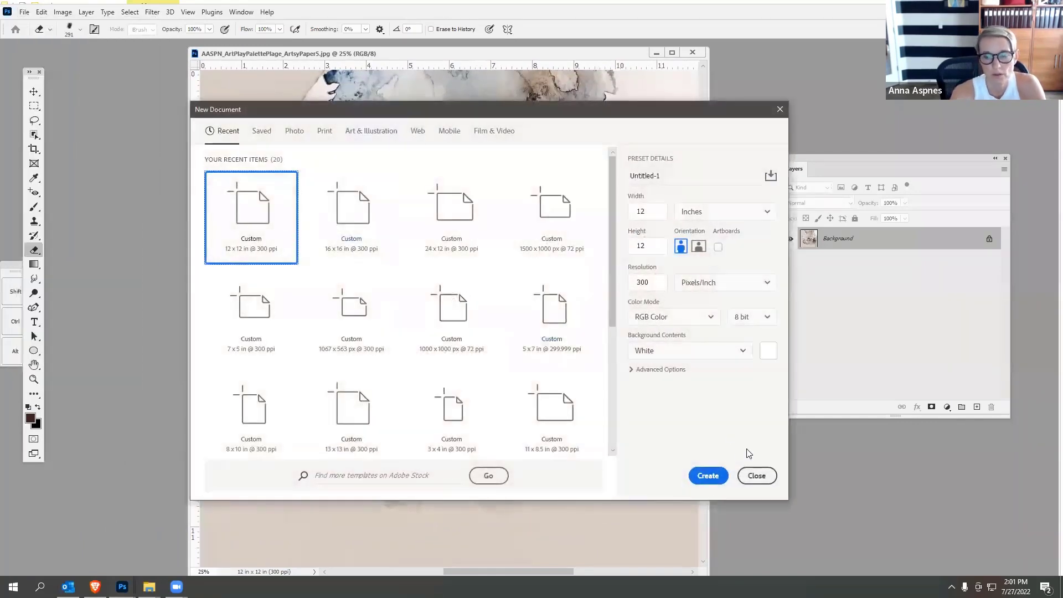
click(708, 476)
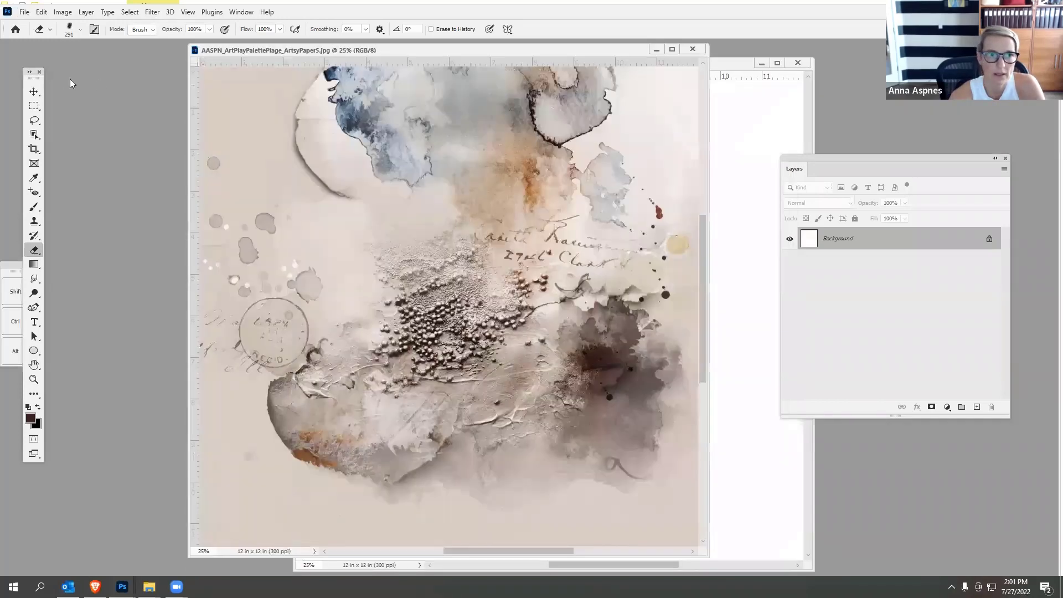
- Copy the artsy paper into the new document with the Move tool and close the original paper file
key(v)
drag(261, 53, 128, 67)
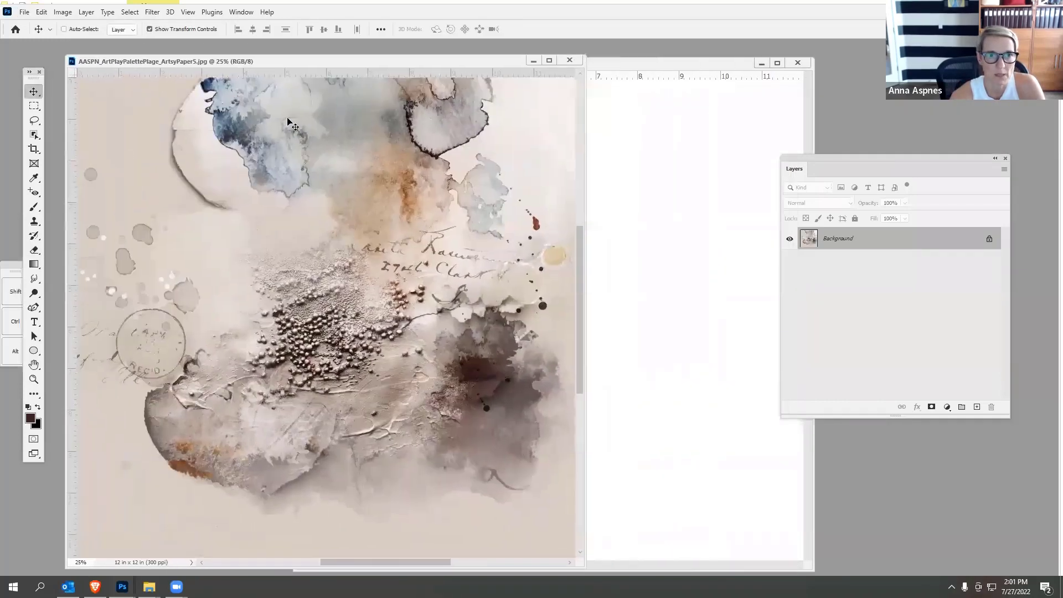
drag(289, 119, 613, 147)
click(221, 134)
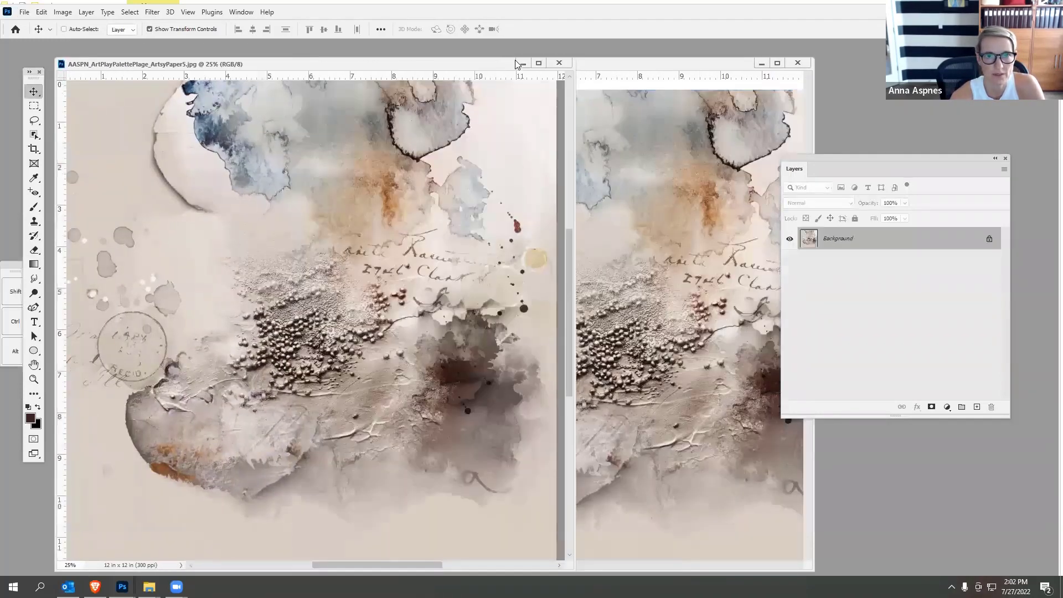
click(557, 64)
- Align the paper layer with the canvas edges so it covers the whole page
drag(526, 125, 312, 81)
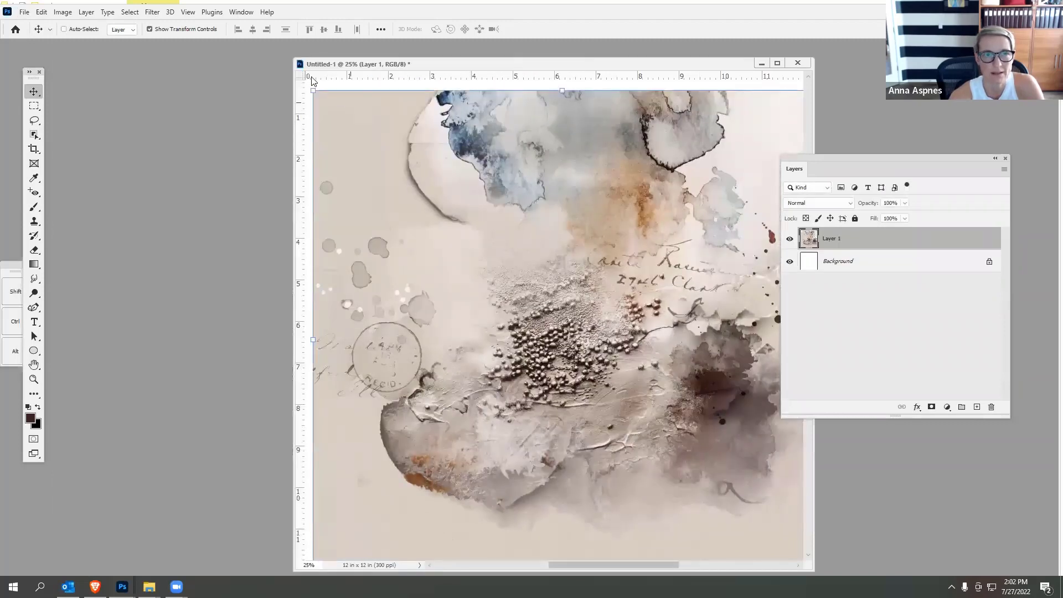
click(188, 12)
click(215, 104)
drag(437, 168, 441, 181)
- Show the document at 25% in a widened window placed beside the Layers panel
drag(523, 63, 442, 55)
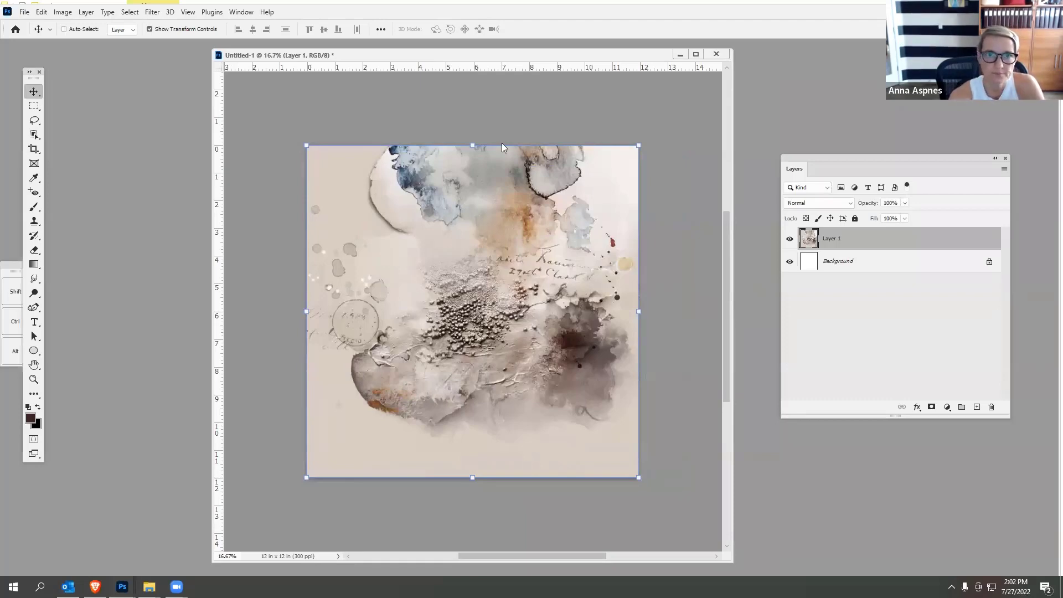
drag(487, 55, 343, 30)
click(189, 12)
click(202, 93)
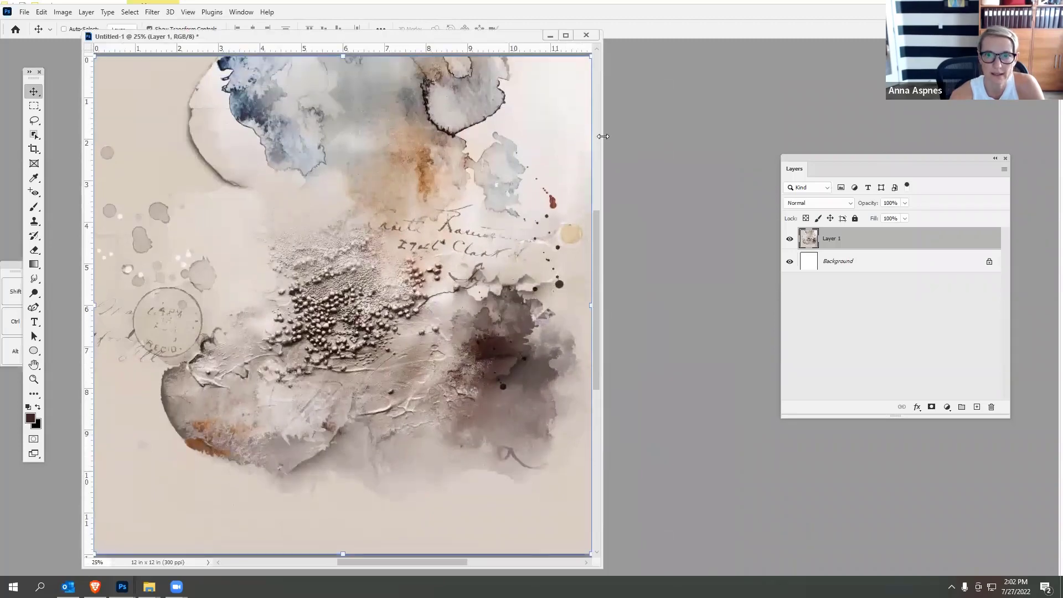
drag(603, 136, 753, 138)
drag(440, 36, 243, 46)
drag(95, 51, 177, 53)
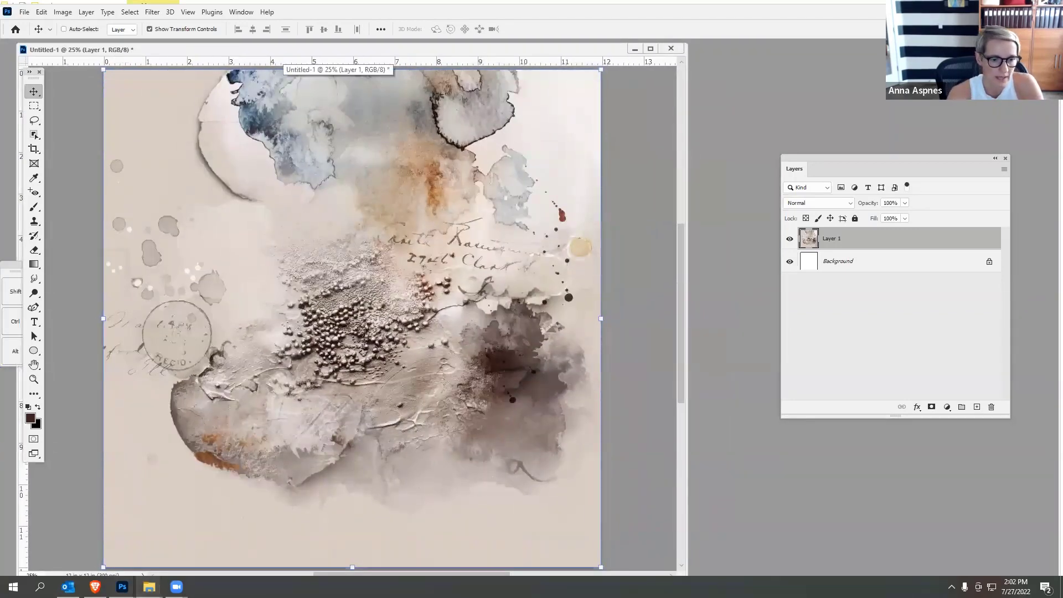
- Switch to File Explorer and open the FotoBlendz Overlays No 19B folder inside the Plage collection
mouse_move(140, 585)
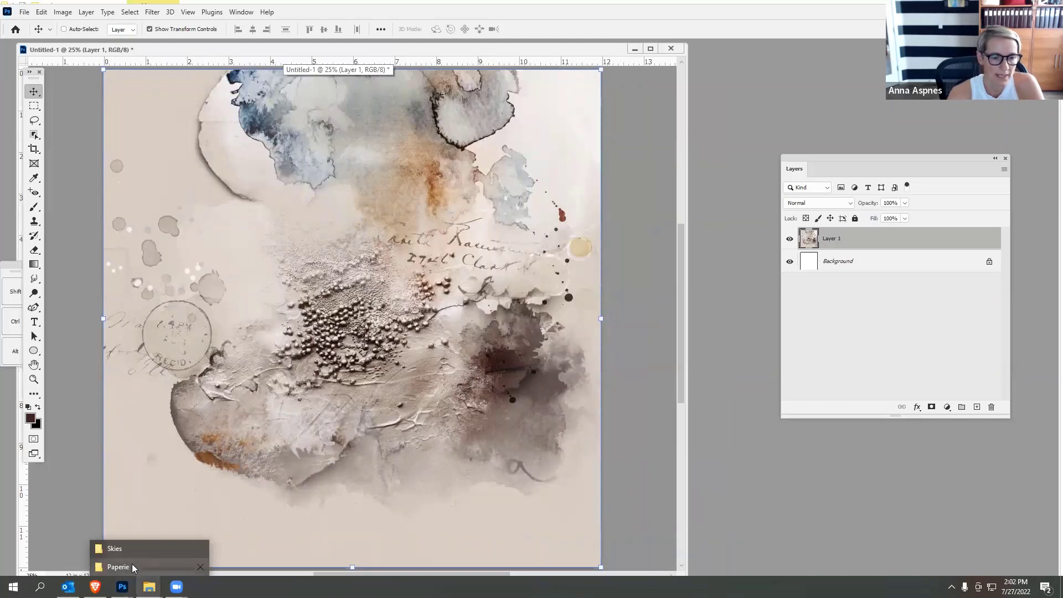
click(134, 568)
click(275, 87)
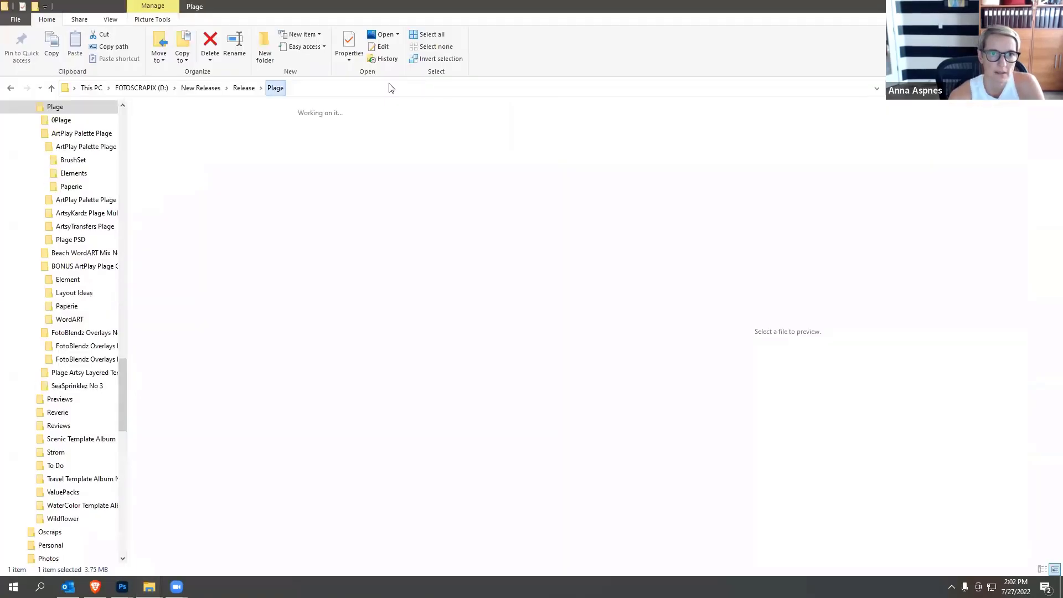
double_click(427, 143)
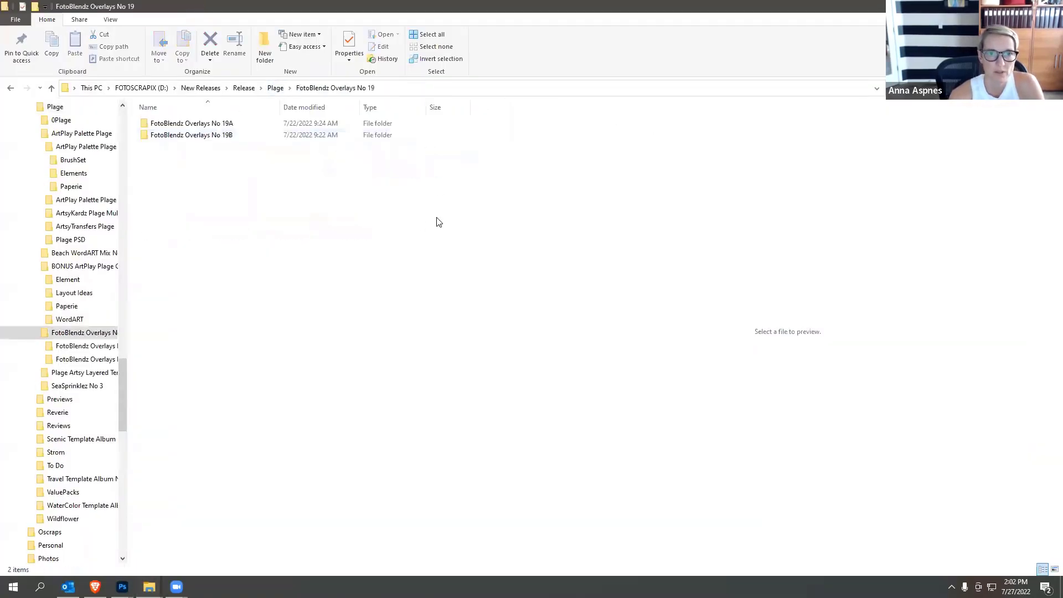
double_click(171, 134)
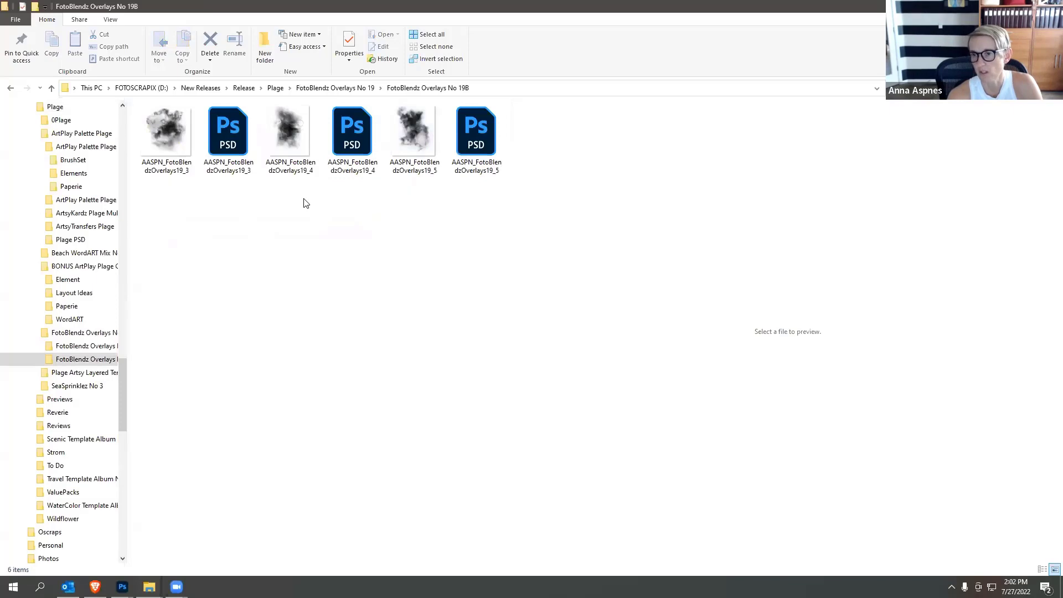
- Preview overlay AASPN_FotoBlendzOverlays19_5 and open both its PNG and PSD versions in Photoshop
click(420, 141)
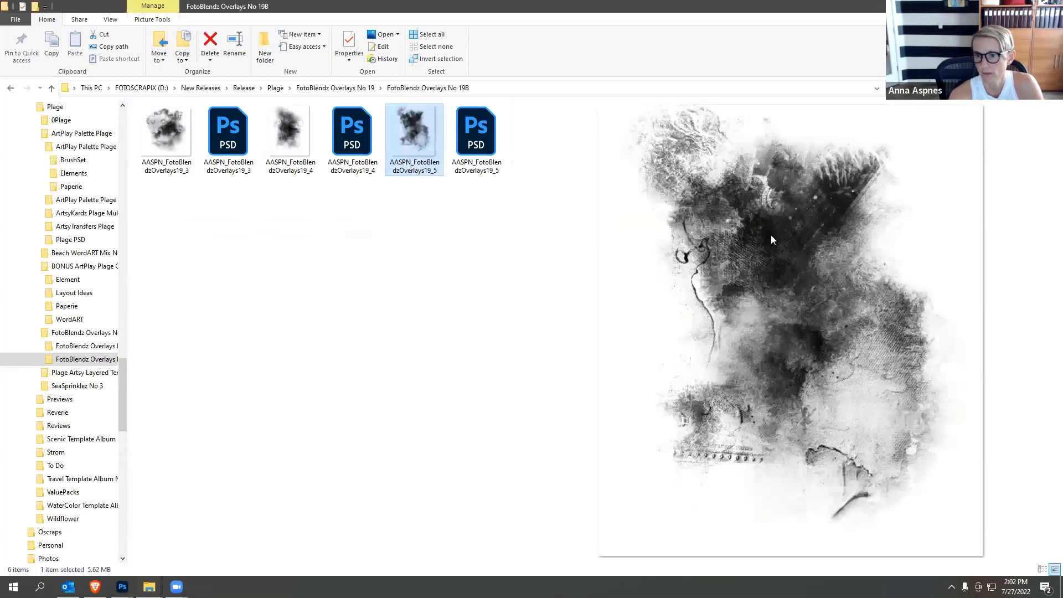
click(476, 133)
click(423, 145)
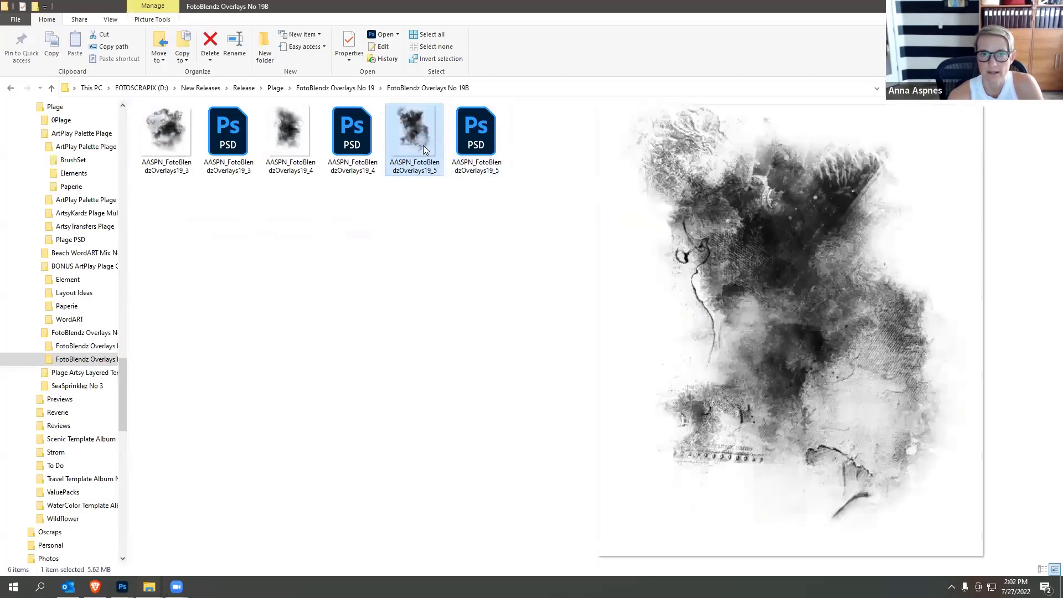
ctrl+click(474, 140)
drag(480, 152, 759, 99)
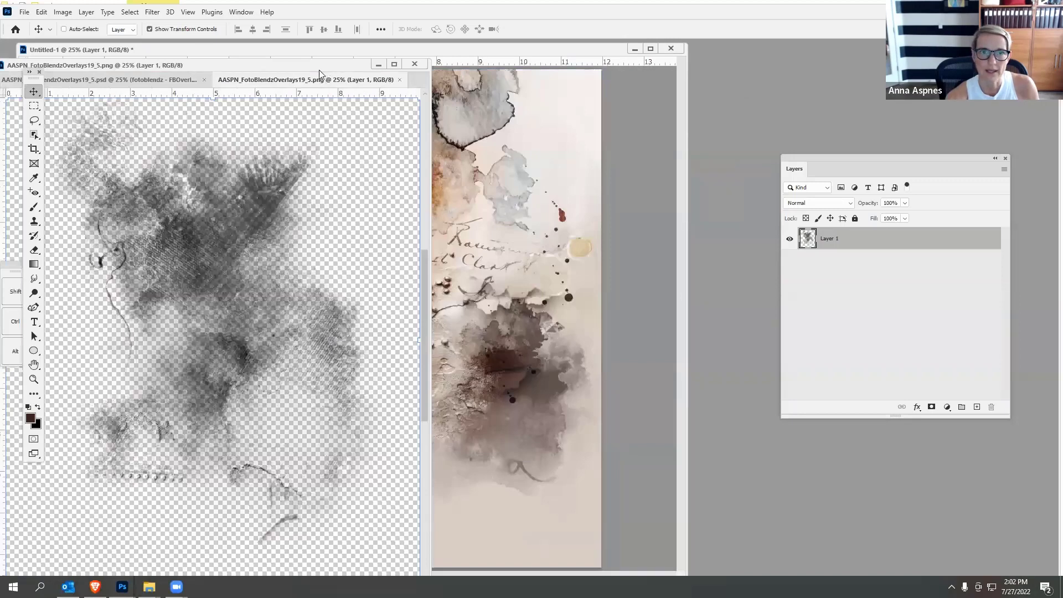
- Float the overlay PNG and PSD in separate windows and bring the layered PSD forward, clear of the Layers panel
drag(319, 73, 510, 112)
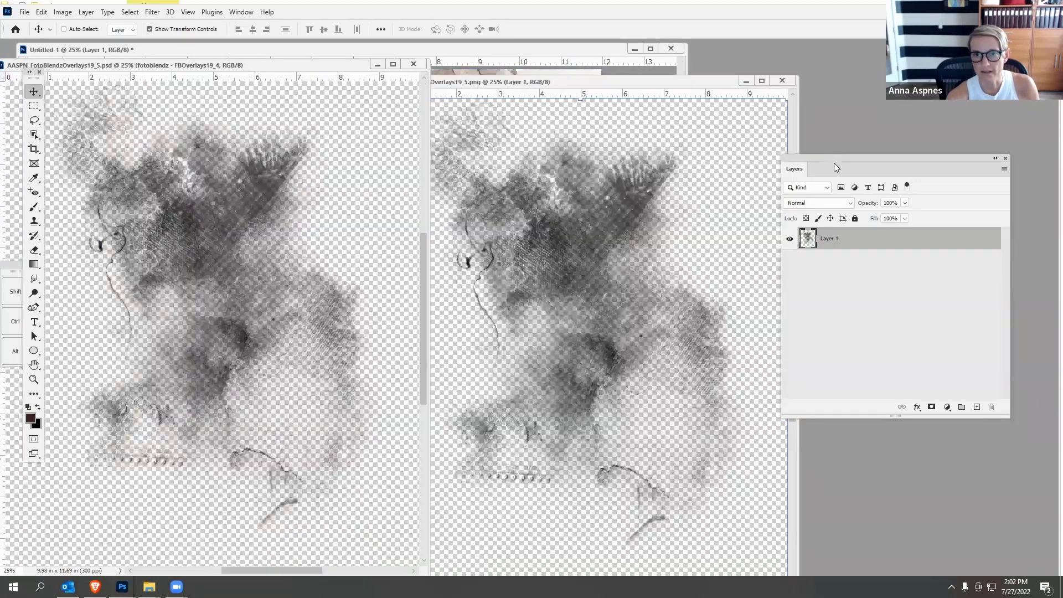
click(746, 80)
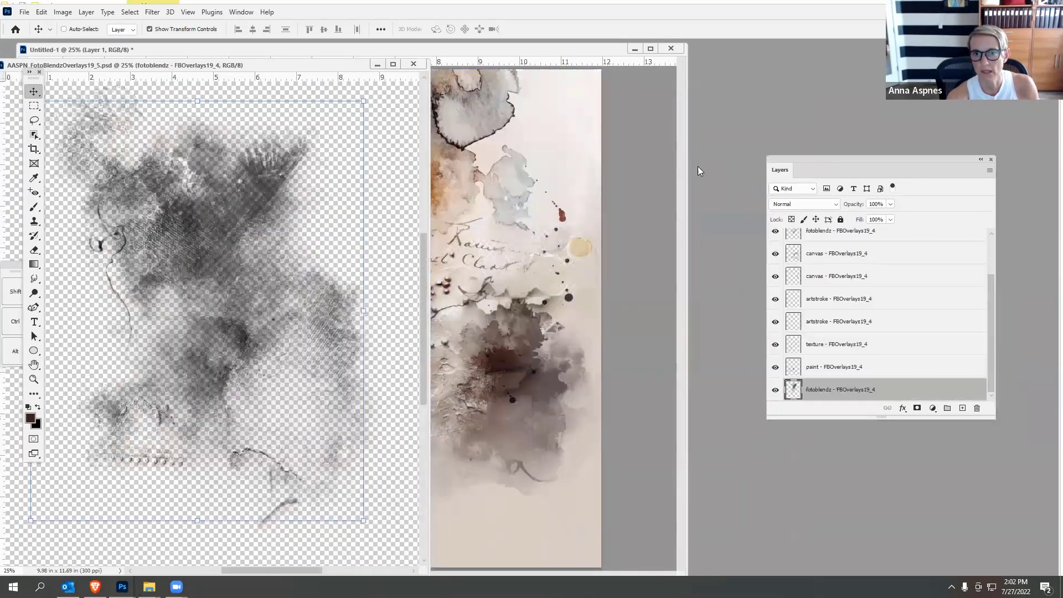
drag(783, 174, 698, 171)
drag(332, 66, 538, 75)
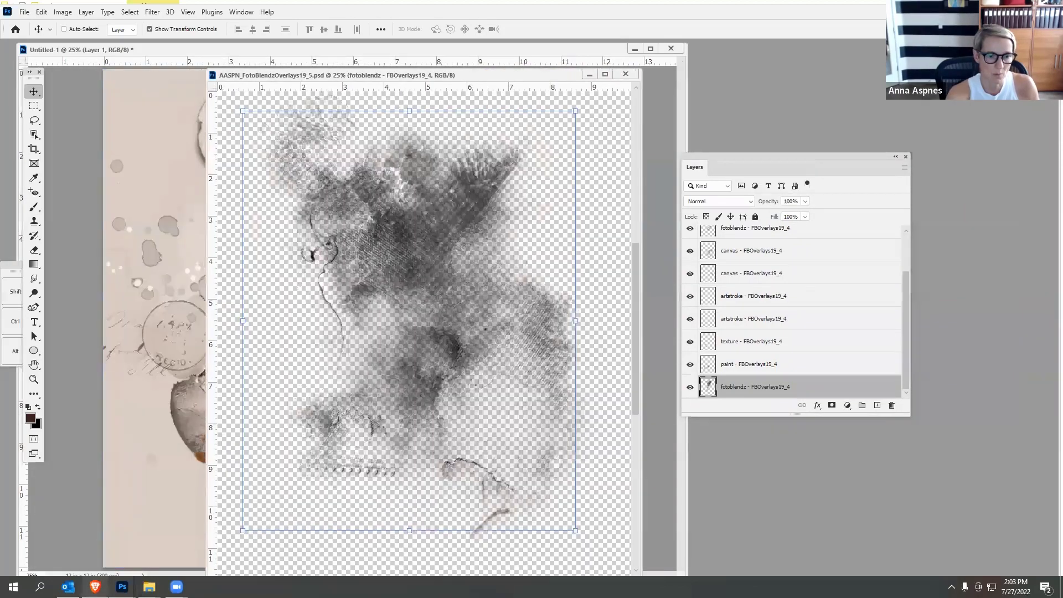
- Restore the overlay PNG, minimize the PSD, and copy the PNG overlay onto the paper in Untitled-1
mouse_move(122, 587)
click(122, 567)
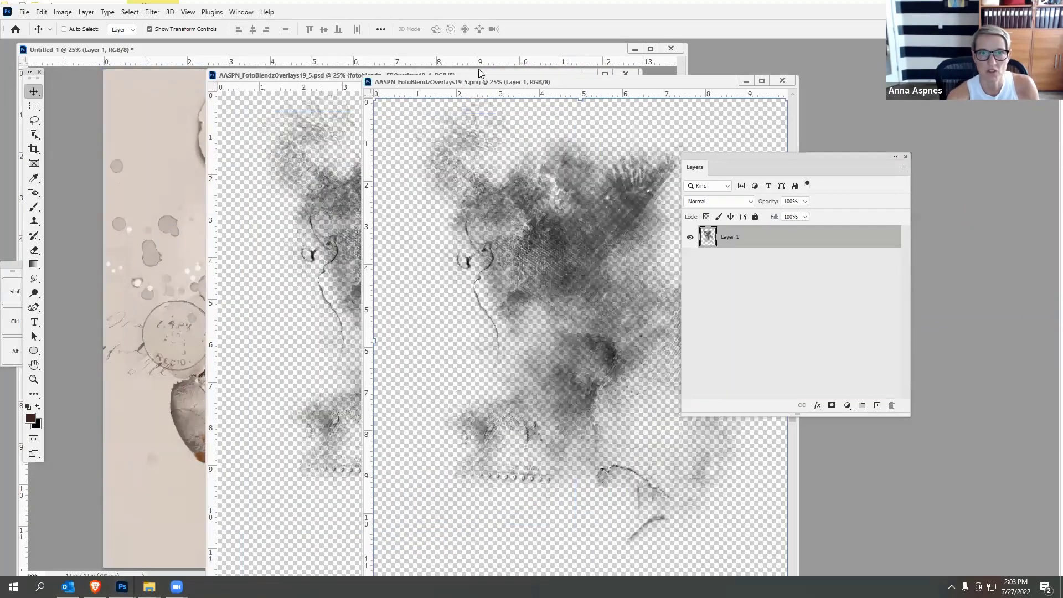
drag(327, 74, 215, 104)
click(475, 108)
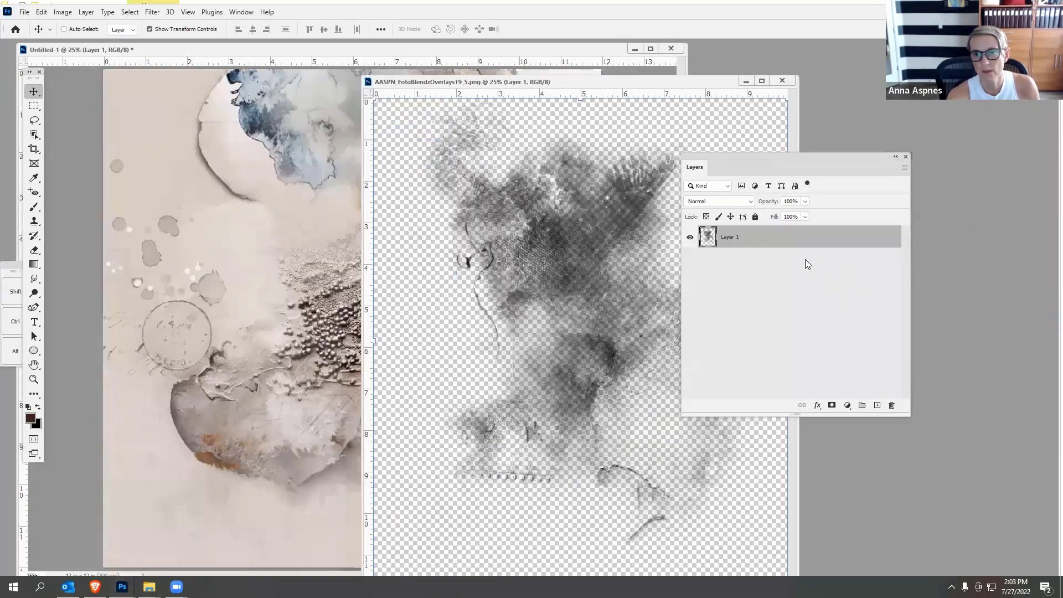
drag(641, 117, 395, 186)
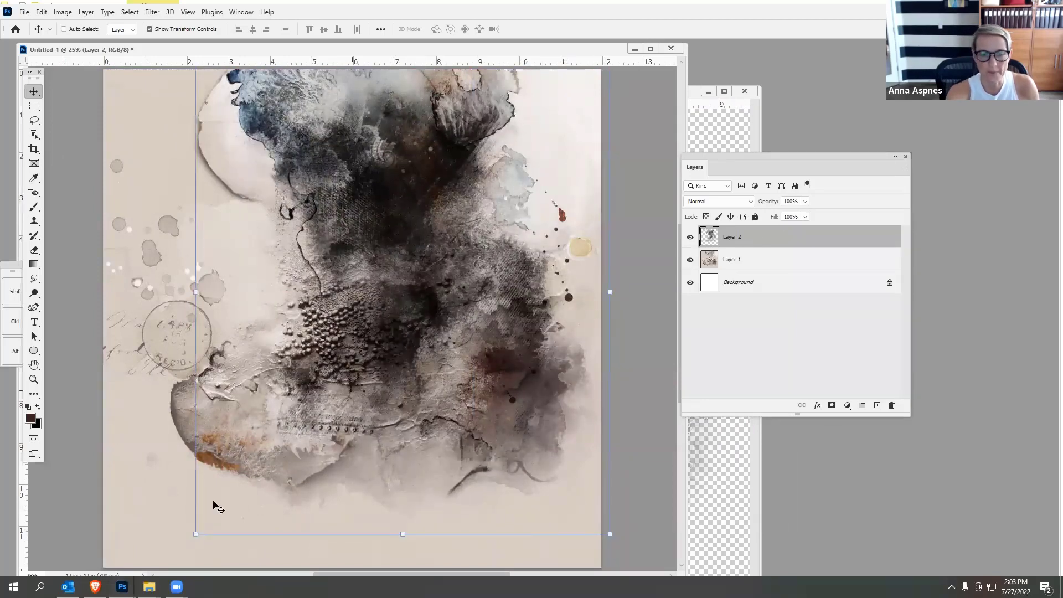
- Switch to File Explorer, go to the Plage folder and preview the beach photo IMG_0264
mouse_move(149, 586)
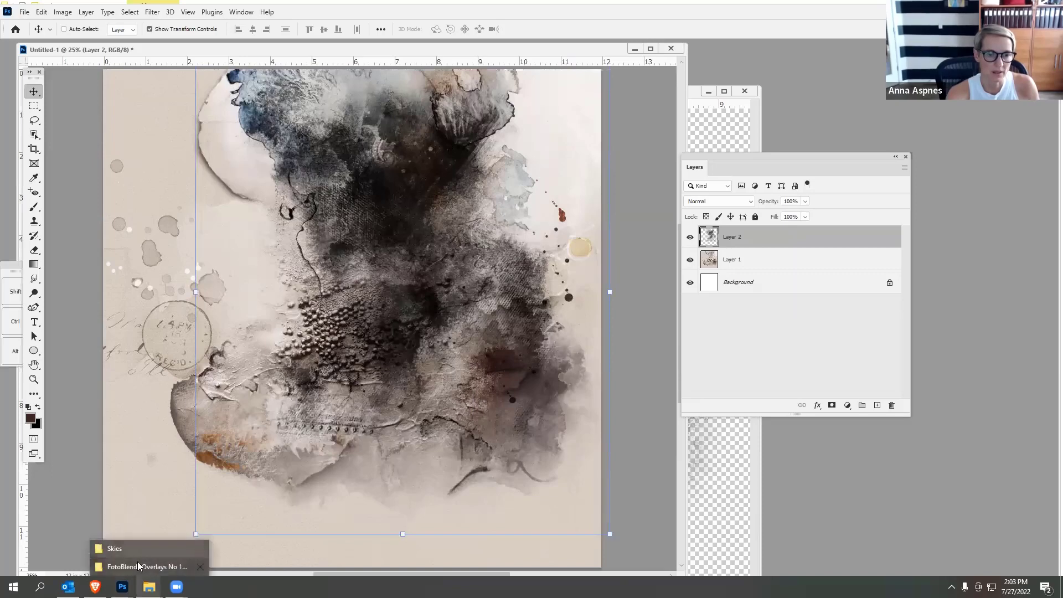
click(139, 565)
click(357, 87)
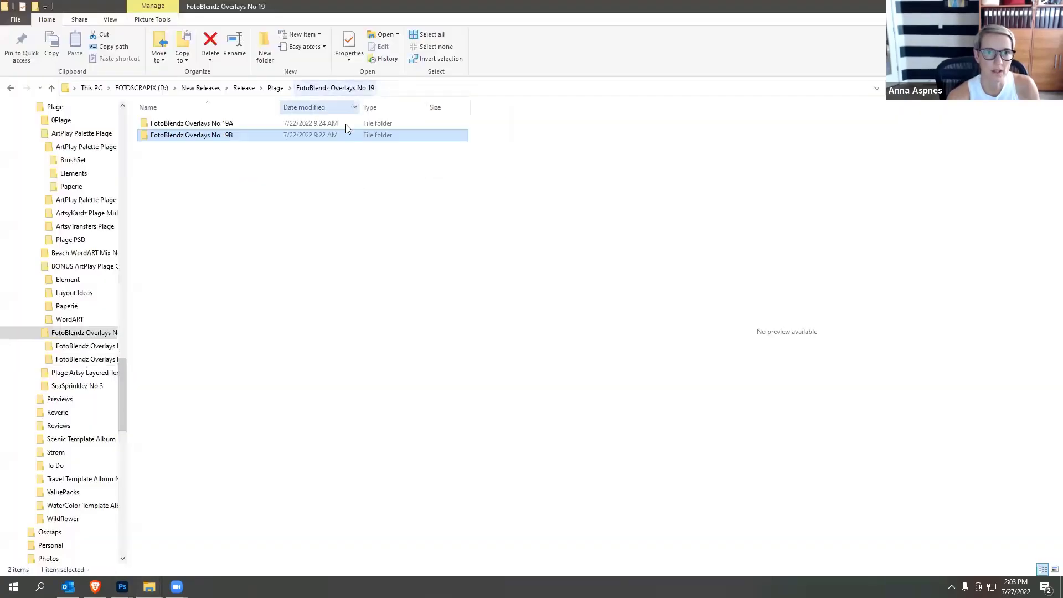
click(275, 88)
click(301, 214)
click(346, 222)
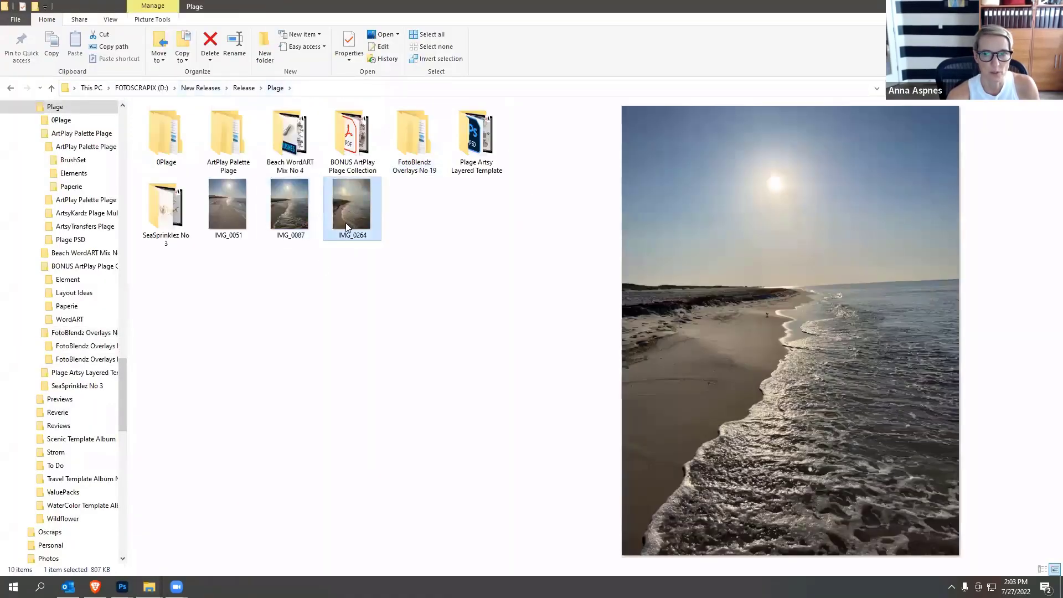
- Place the photos IMG_0051, IMG_0087 and IMG_0264 together on the Untitled-1 page as separate layers, committing each placement
drag(362, 196, 229, 206)
click(230, 206)
shift+click(345, 210)
drag(330, 243, 314, 288)
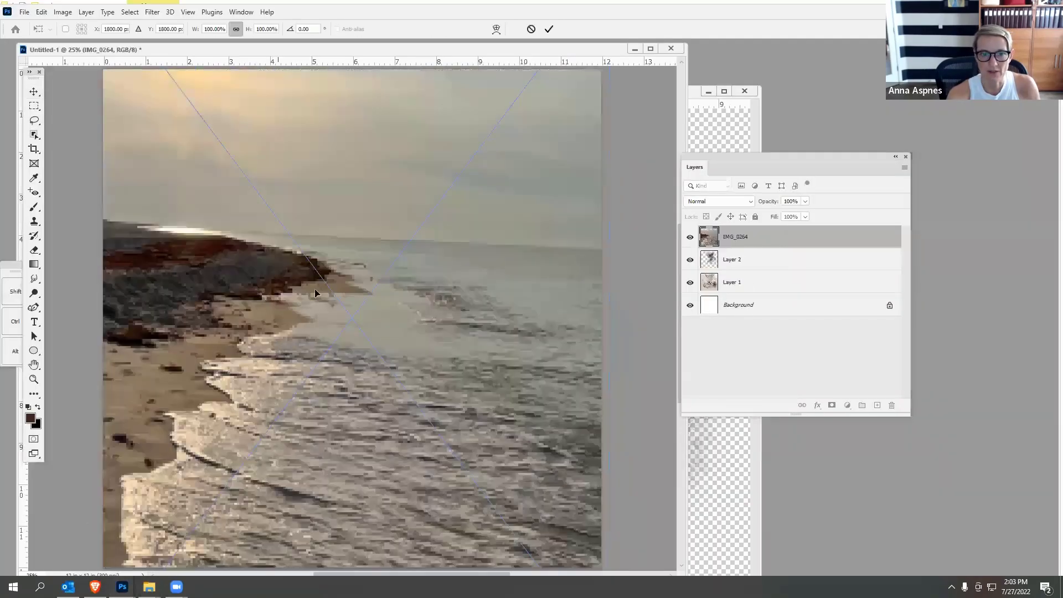
click(548, 29)
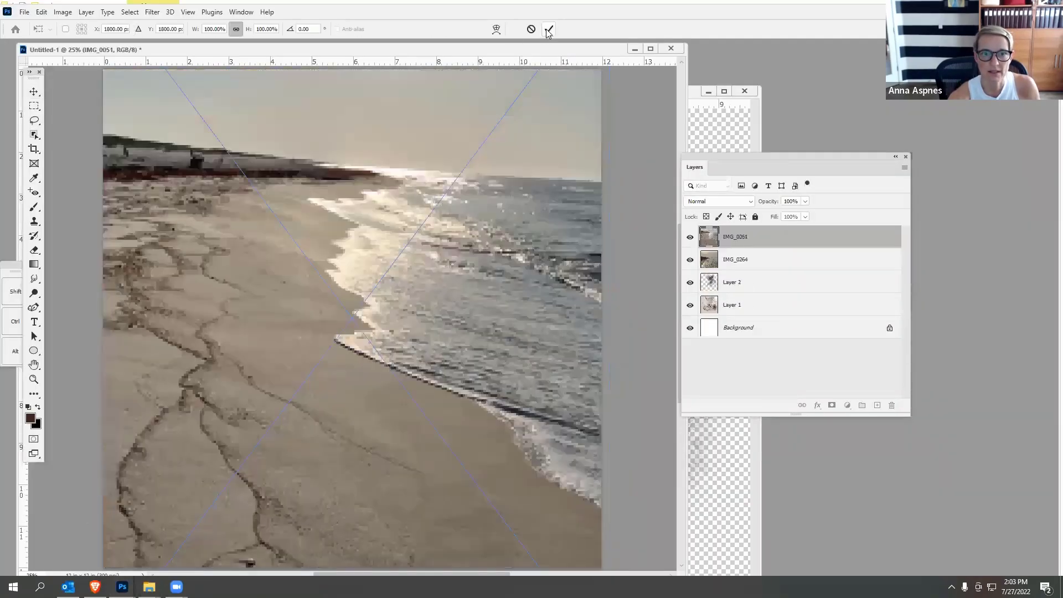
click(548, 29)
click(548, 29)
- Scale the three photo layers together to about 43.6% and position them over the overlay artwork
shift+click(719, 284)
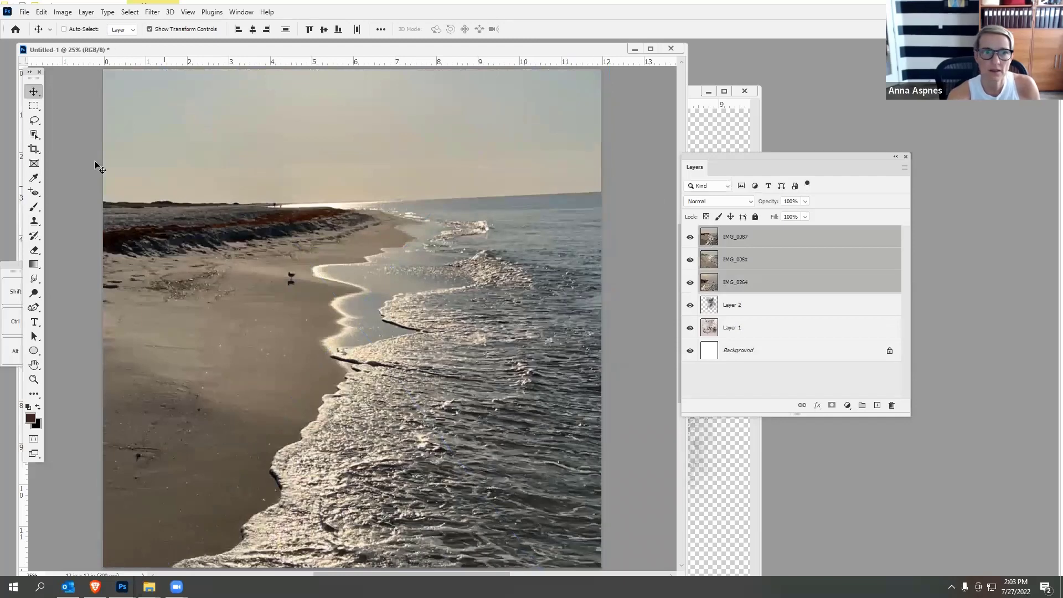
drag(224, 93, 249, 289)
drag(194, 124, 218, 280)
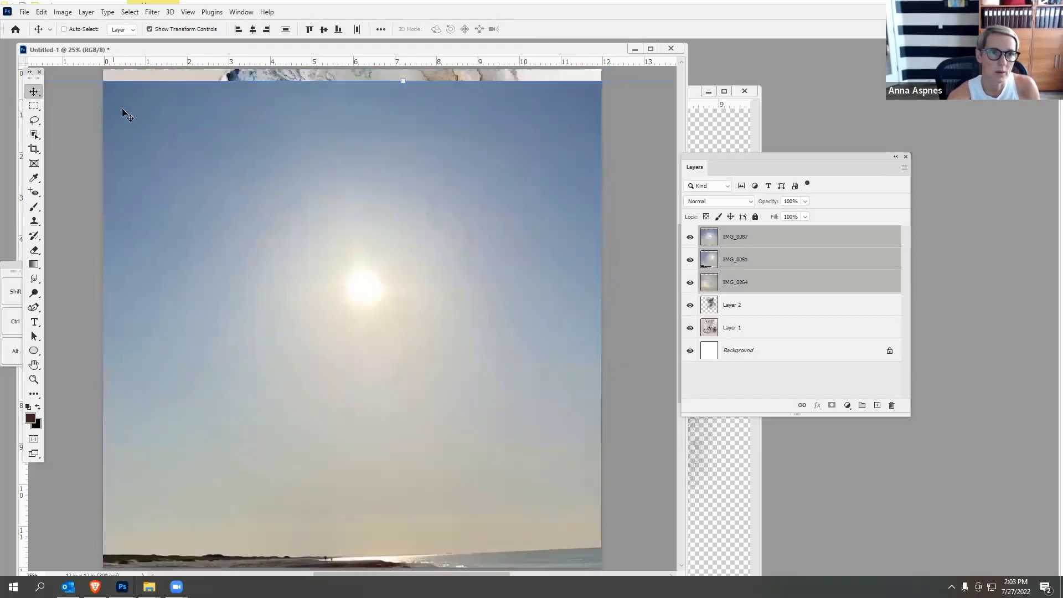
drag(121, 108, 238, 173)
drag(114, 152, 461, 406)
drag(486, 506, 281, 209)
drag(427, 288, 331, 91)
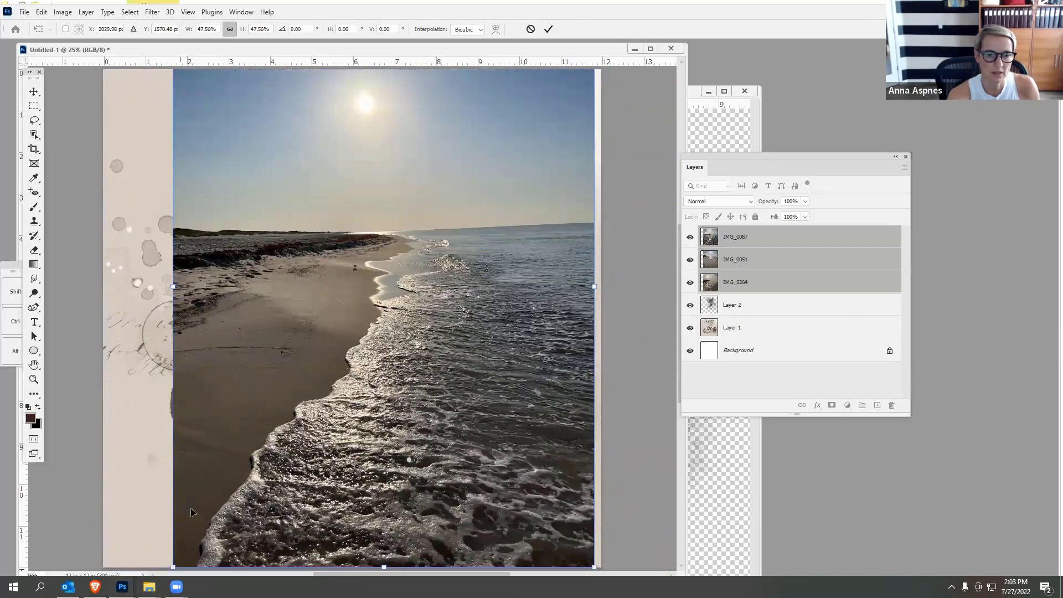
drag(191, 512, 440, 290)
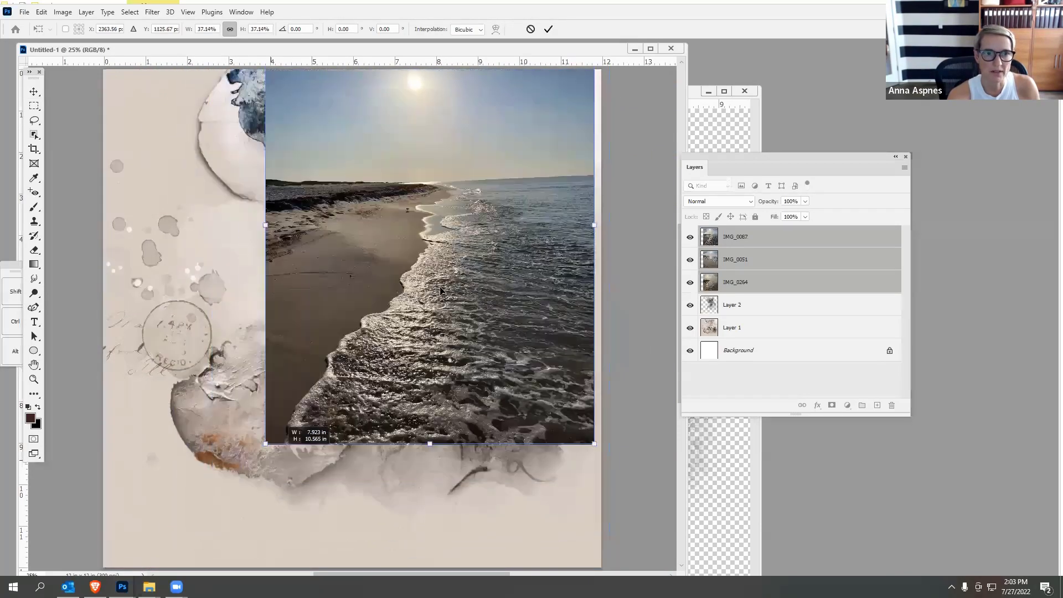
drag(265, 444, 209, 520)
drag(440, 289, 421, 304)
click(547, 29)
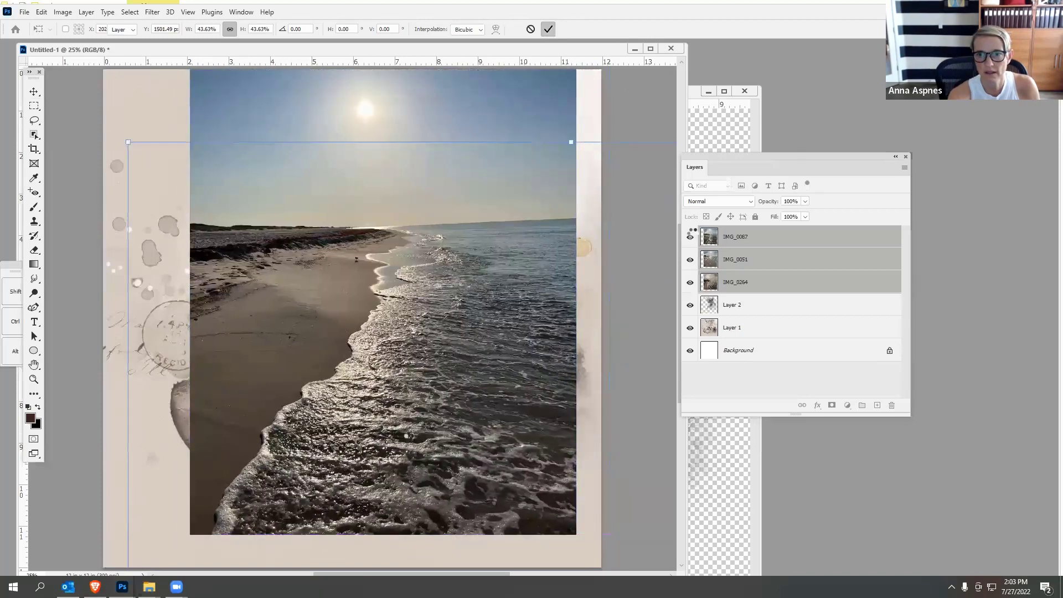
- Hide the photo layers IMG_0087 and IMG_0051 and make IMG_0264 the active layer
click(690, 237)
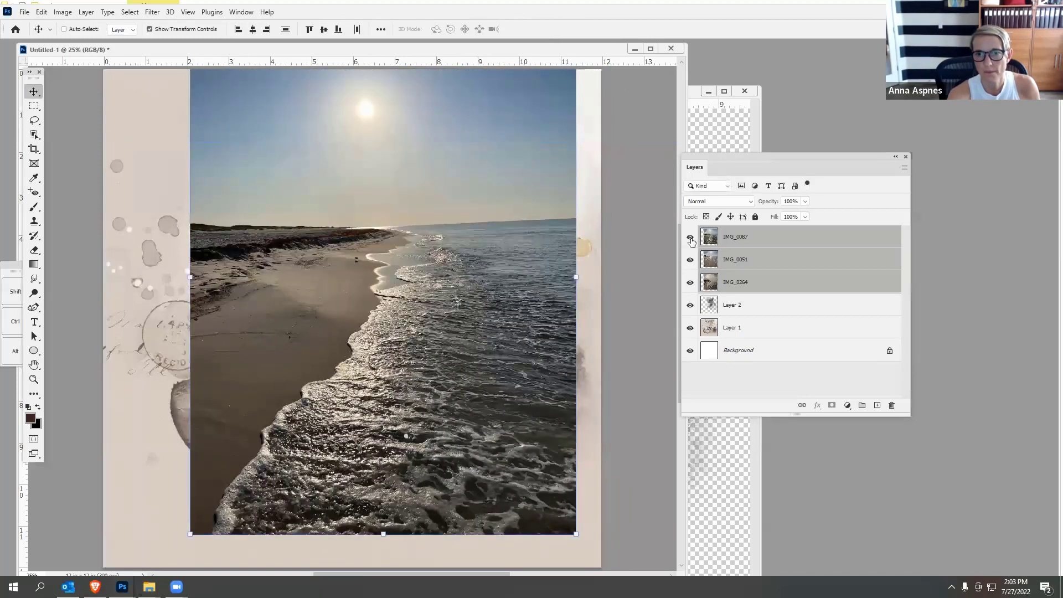
click(689, 259)
click(736, 282)
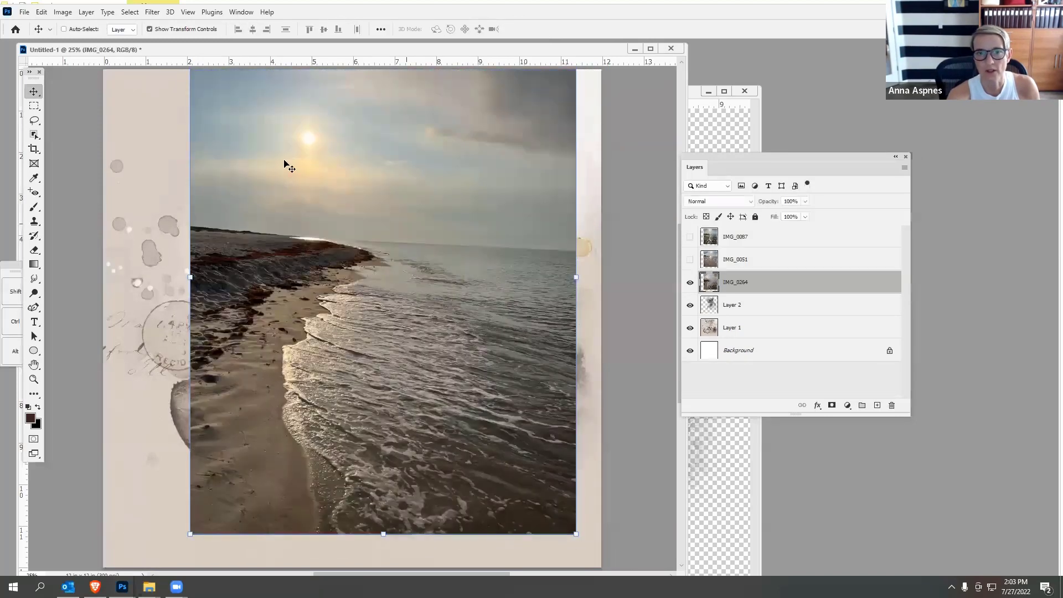
- Clip IMG_0264 to the overlay on Layer 2 and shift the photo rightward, placing the sun near the overlay's center
click(86, 12)
click(135, 204)
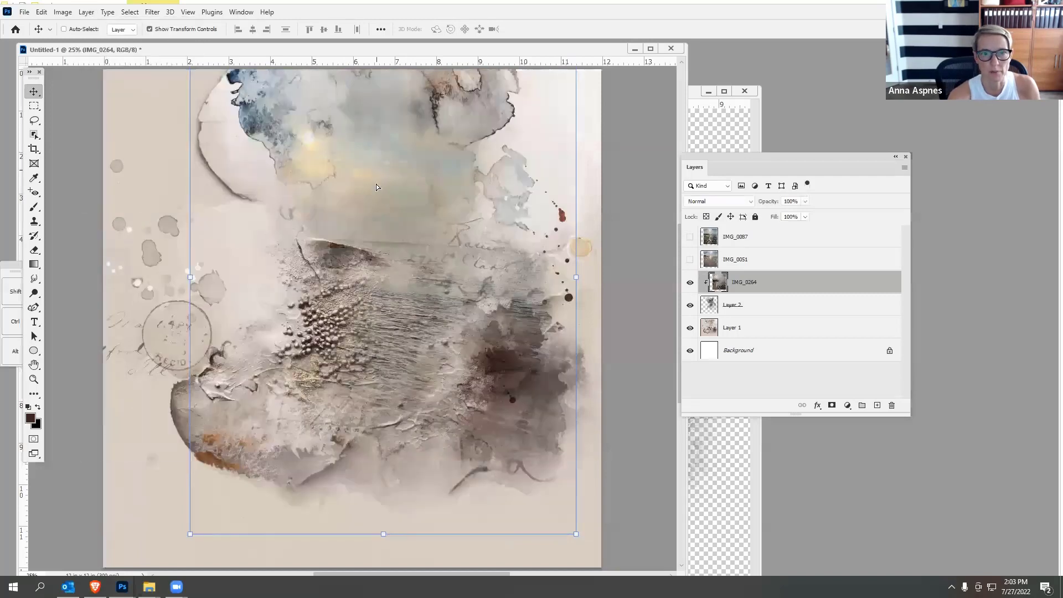
drag(376, 187, 437, 184)
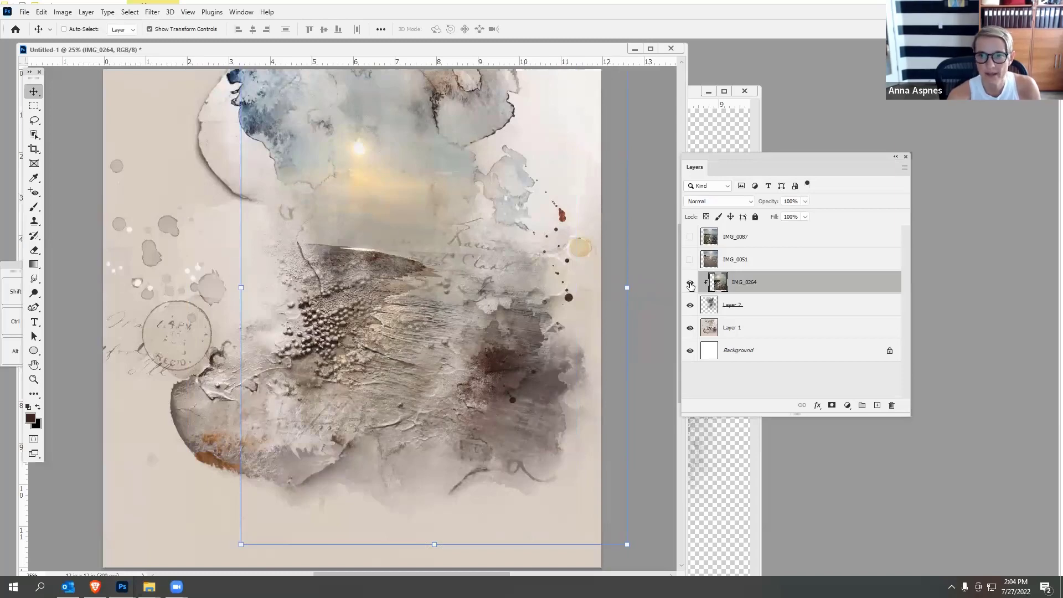
- Hide IMG_0264, duplicate the overlay Layer 2, and group the original with its copy
click(689, 284)
click(715, 307)
drag(717, 306, 877, 405)
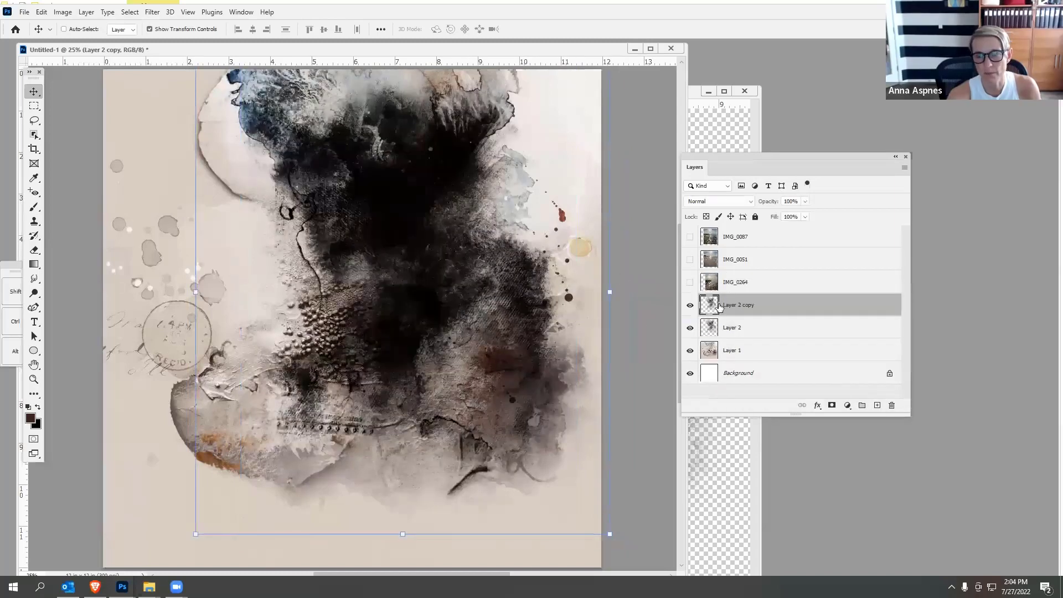
shift+click(730, 327)
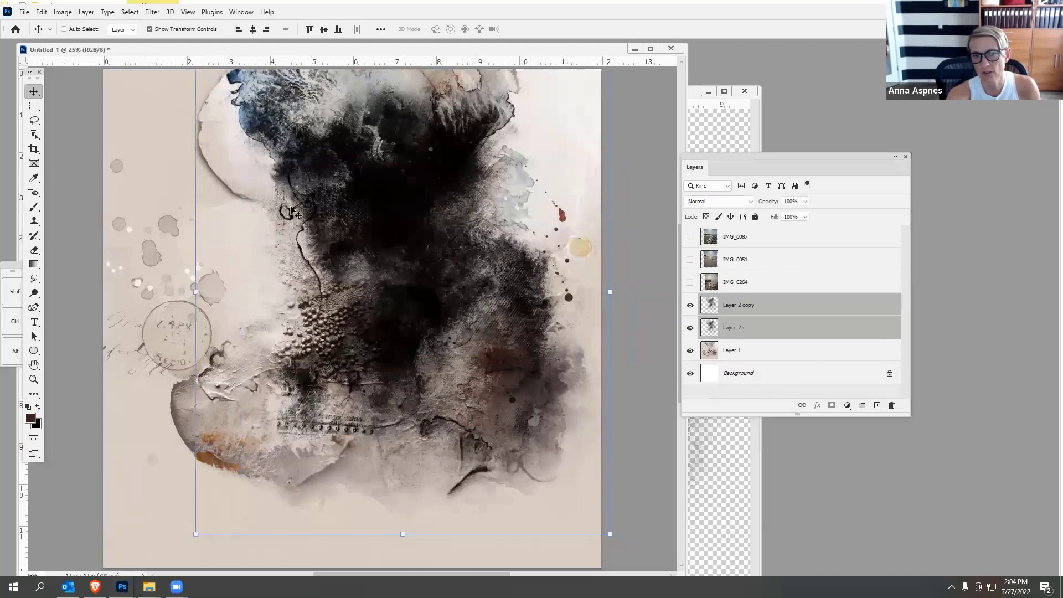
click(86, 12)
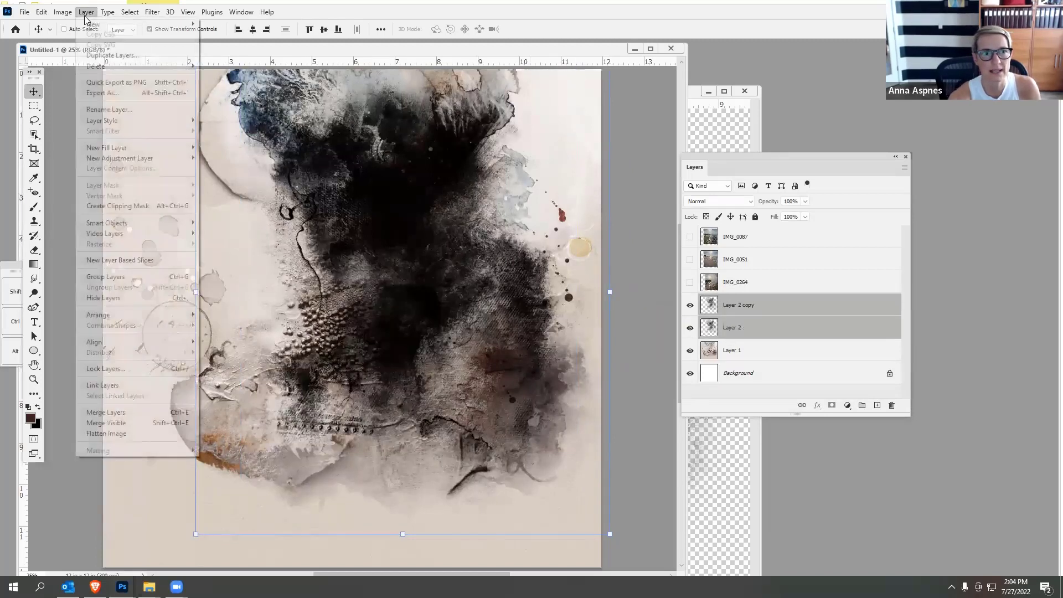
click(119, 277)
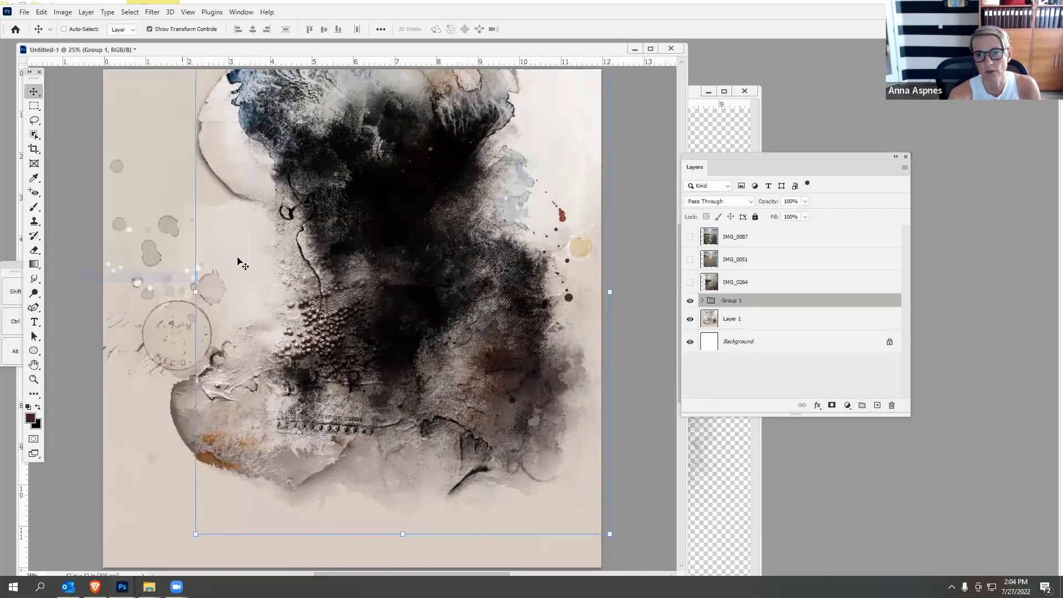
- Show IMG_0264 again and clip it to the group of overlay layers
click(690, 283)
click(711, 284)
click(85, 12)
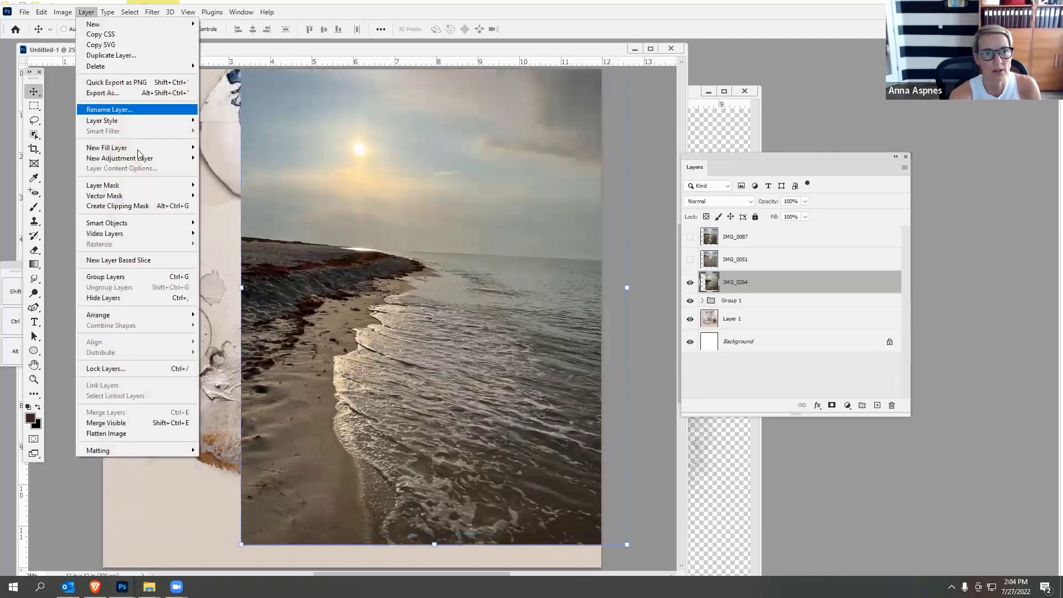
click(135, 206)
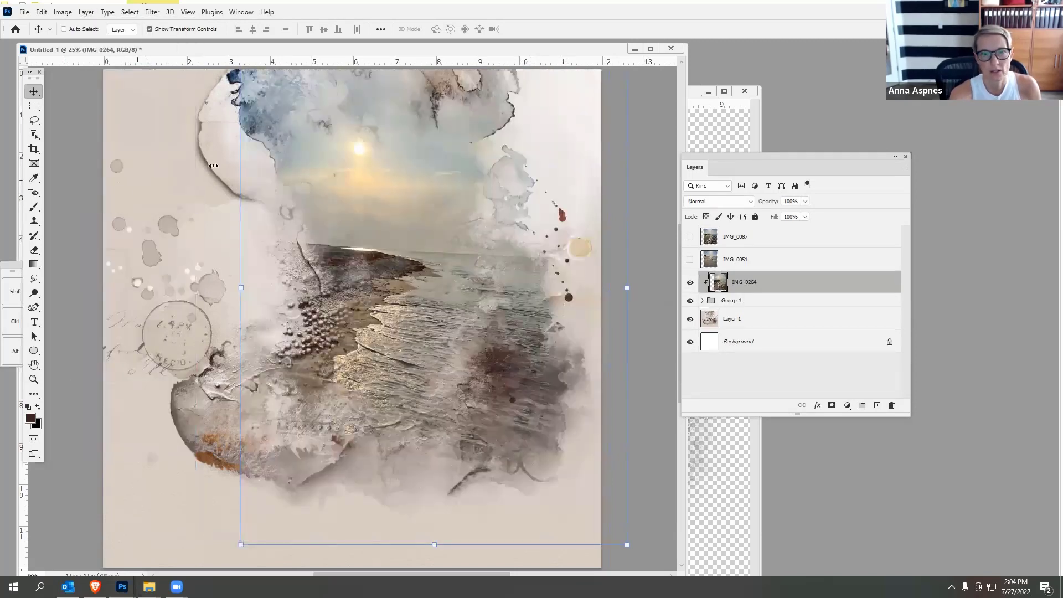
- Expand the overlay group and compare the photo blend with Layer 2 copy shown and hidden, leaving the copy hidden
click(702, 300)
click(690, 320)
click(689, 320)
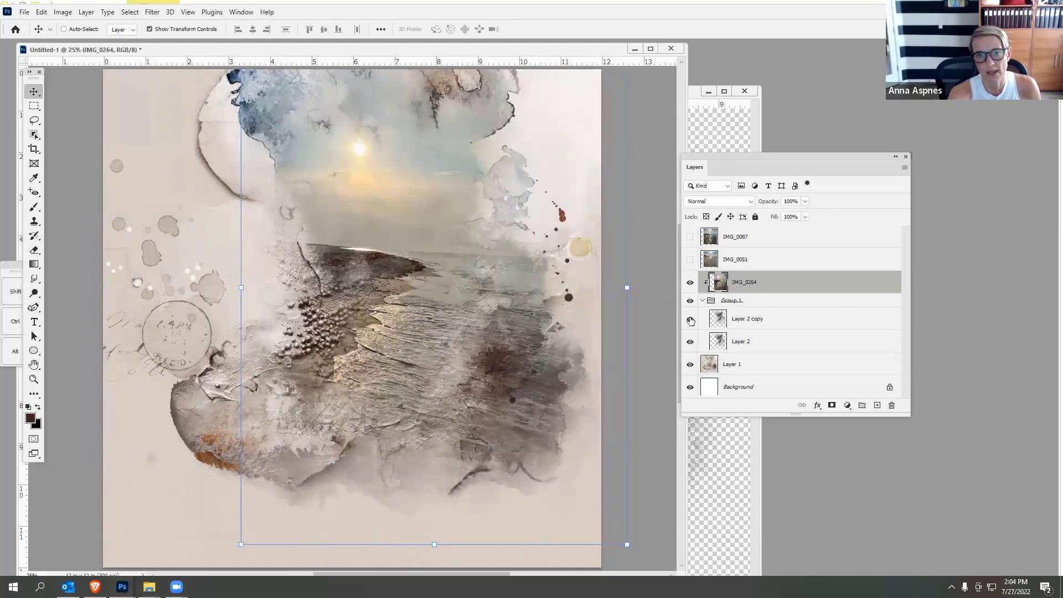
click(690, 321)
click(689, 320)
click(689, 320)
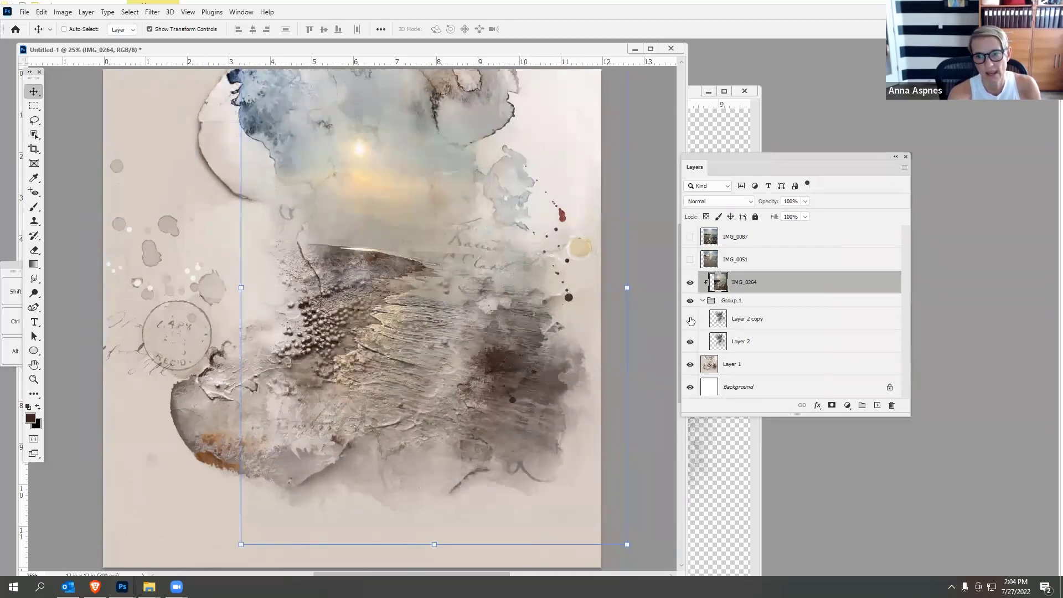
click(690, 319)
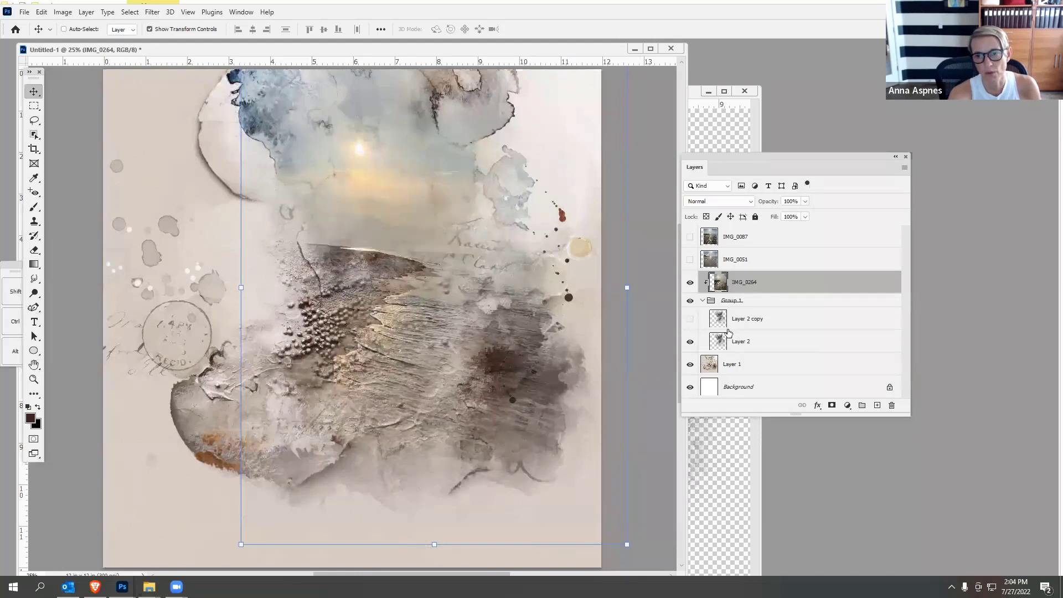
- Try the Color Burn, Screen and Soft Light blend modes on Layer 2 inside the group, and set it to Lighten
click(728, 333)
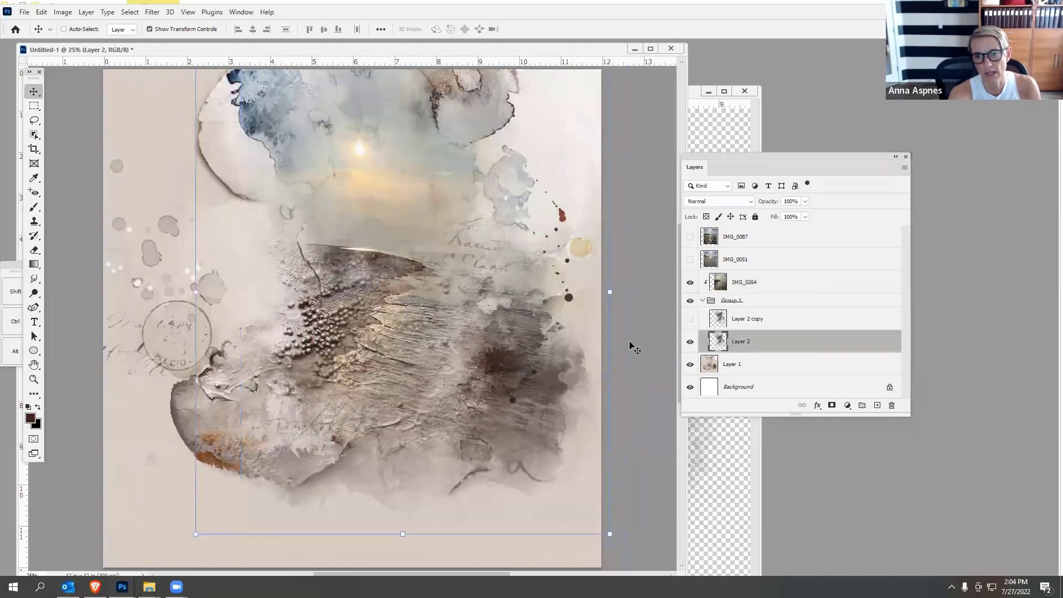
click(748, 201)
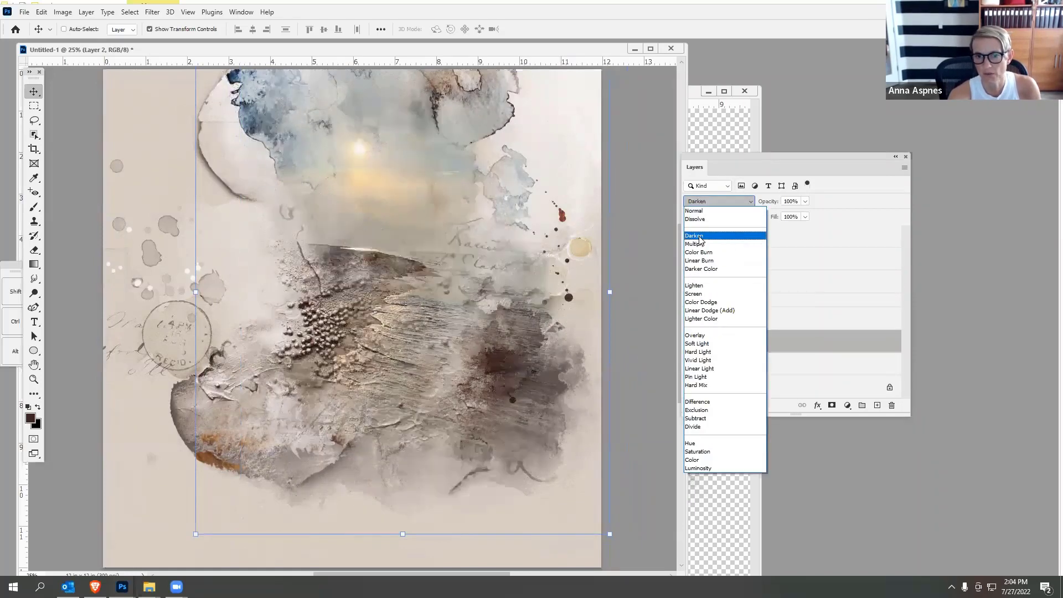
click(699, 252)
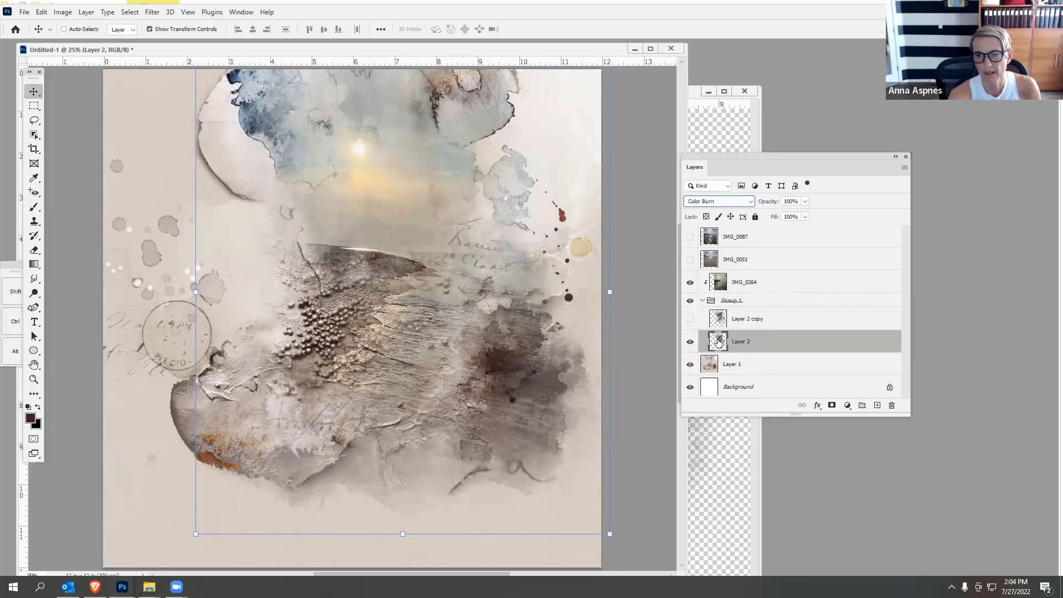
click(754, 203)
click(704, 295)
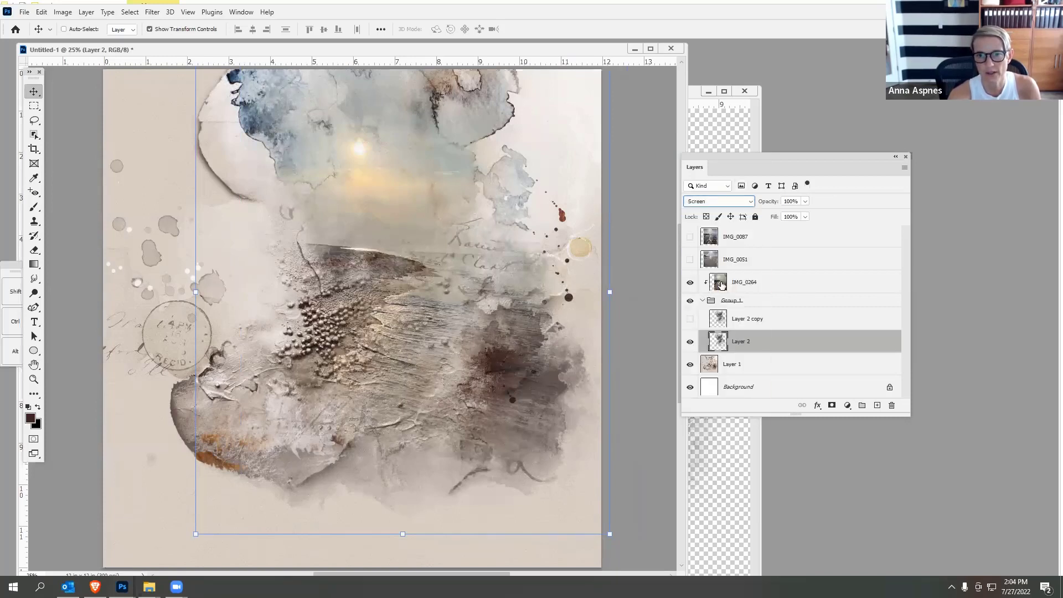
click(742, 202)
click(708, 343)
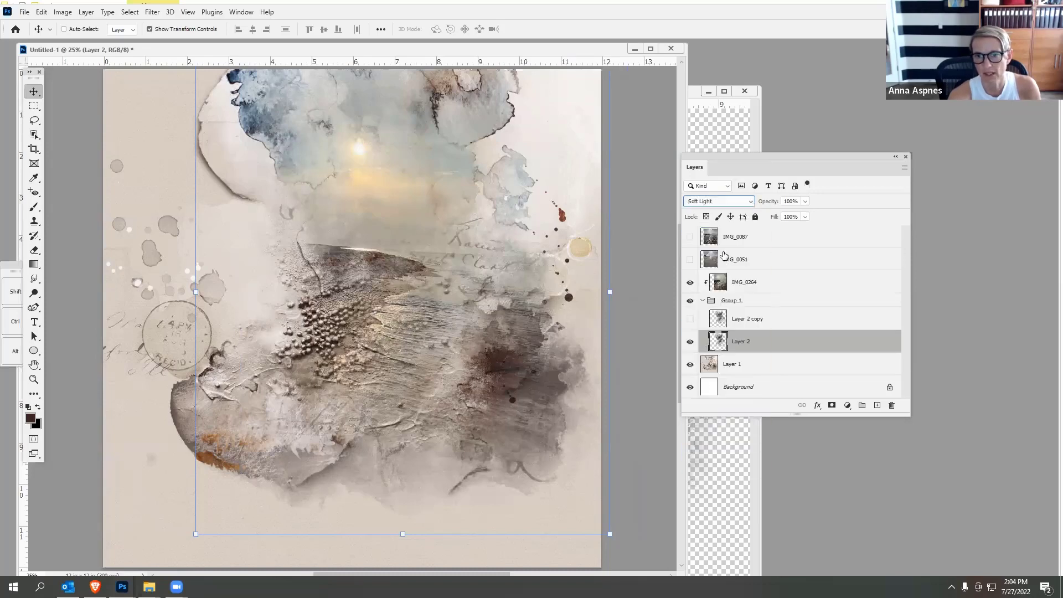
click(748, 203)
click(714, 285)
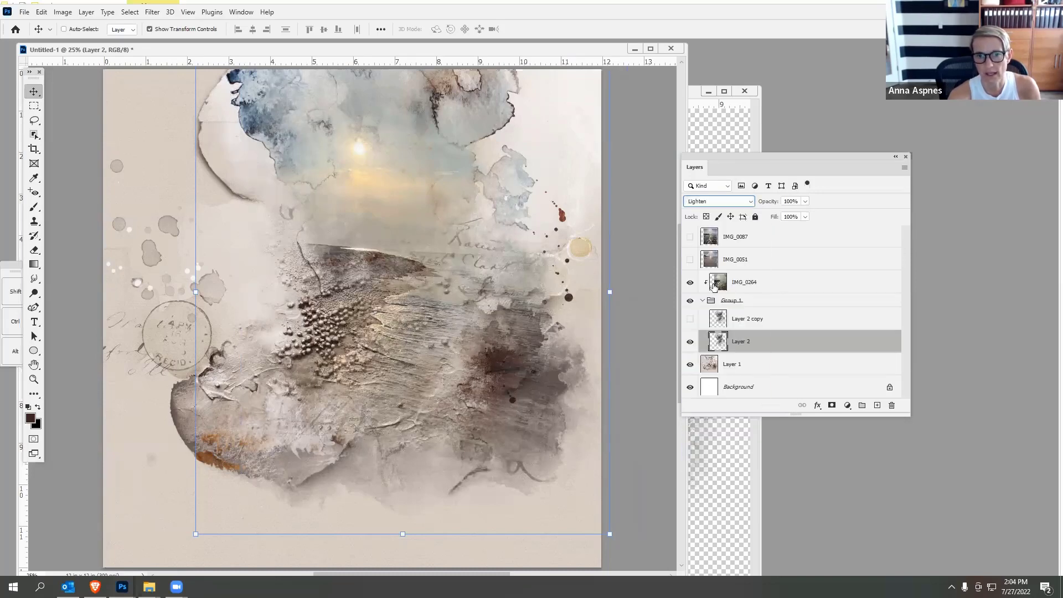
- Move Layer 2 out of Group 1 to directly beneath IMG_0264 and release its clipping mask
drag(723, 347, 729, 286)
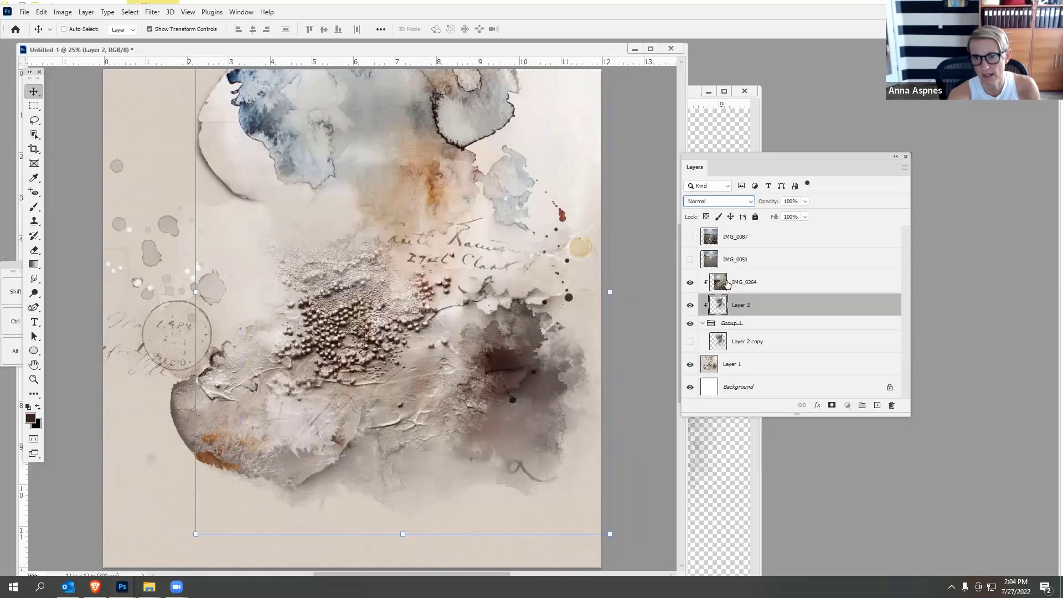
click(728, 283)
click(716, 324)
click(726, 304)
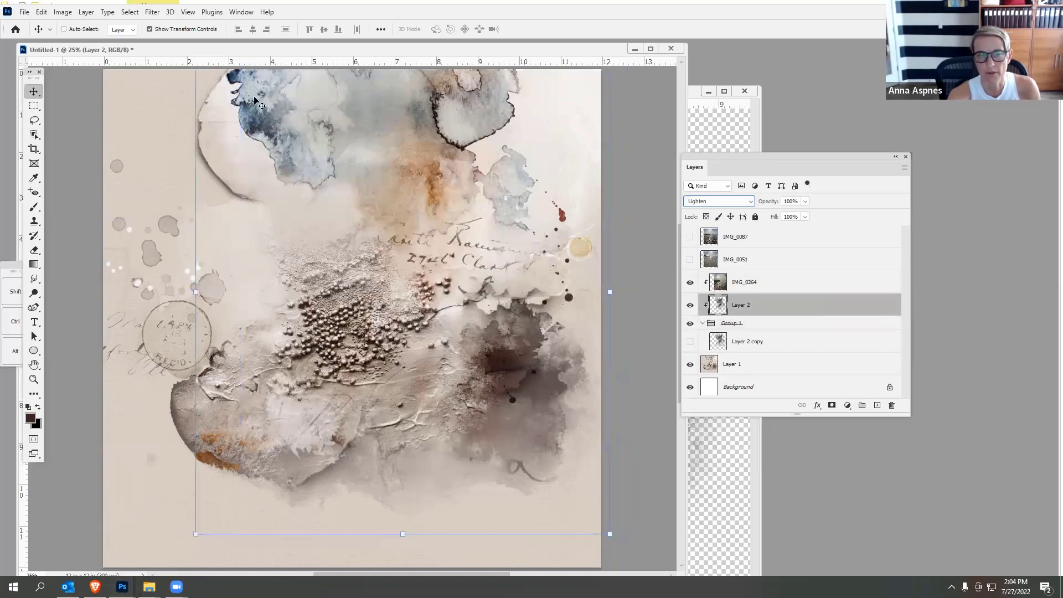
click(86, 11)
click(119, 205)
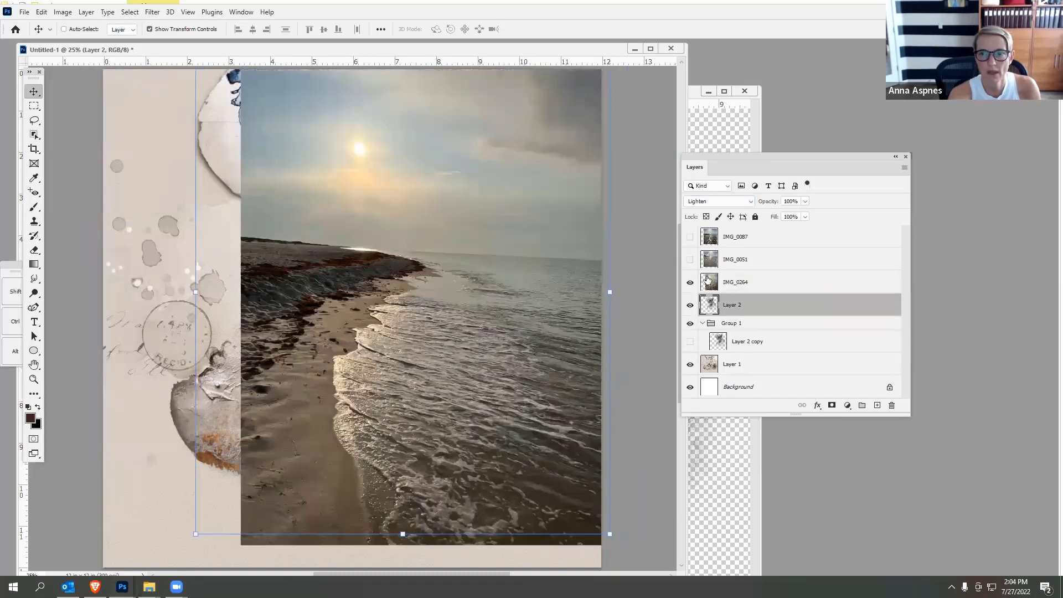
- Make IMG_0264 the active layer and clip it to the ungrouped Layer 2
key(alt+bracketright)
click(90, 14)
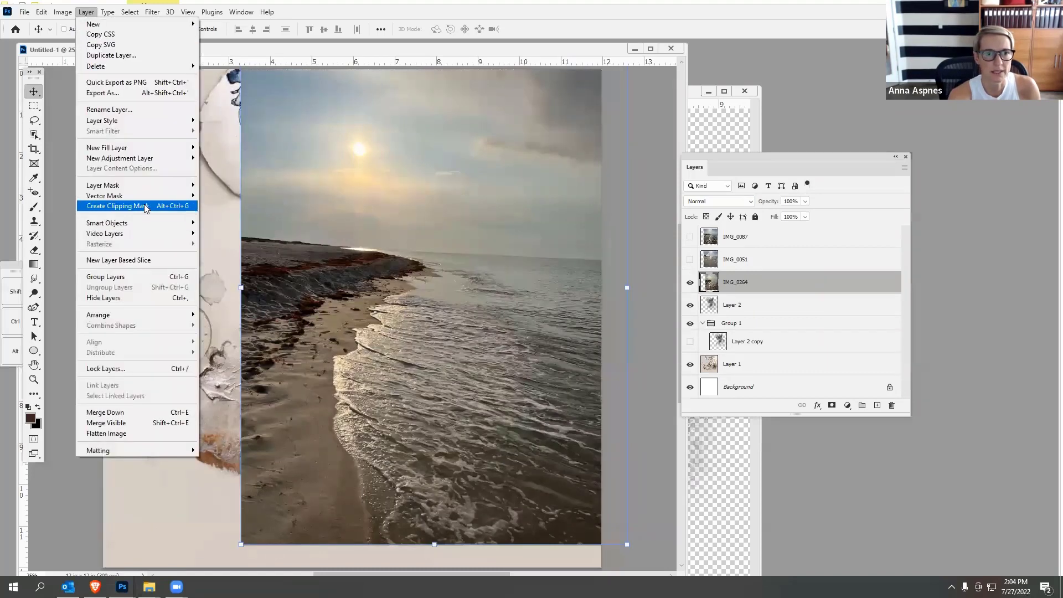
click(138, 206)
- Set the blend mode of Layer 2, the clipping base beneath IMG_0264, to Darken
click(728, 305)
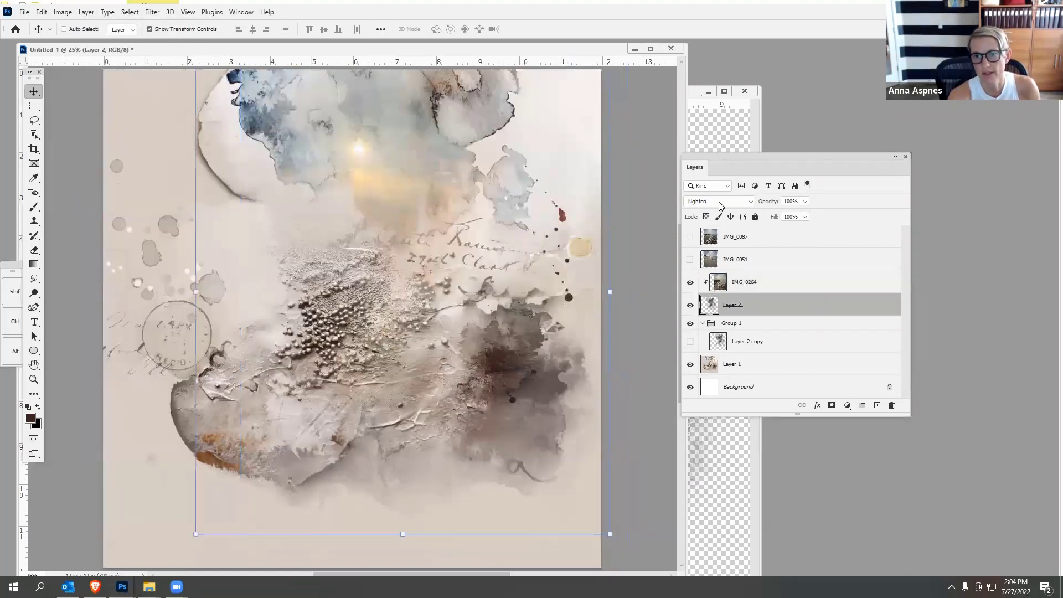
click(718, 201)
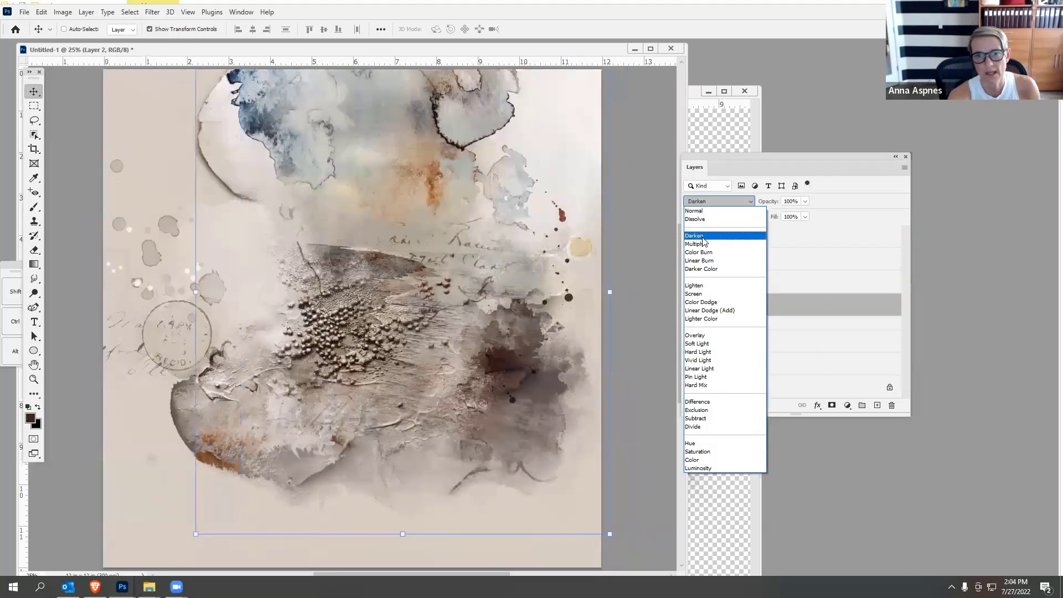
click(701, 237)
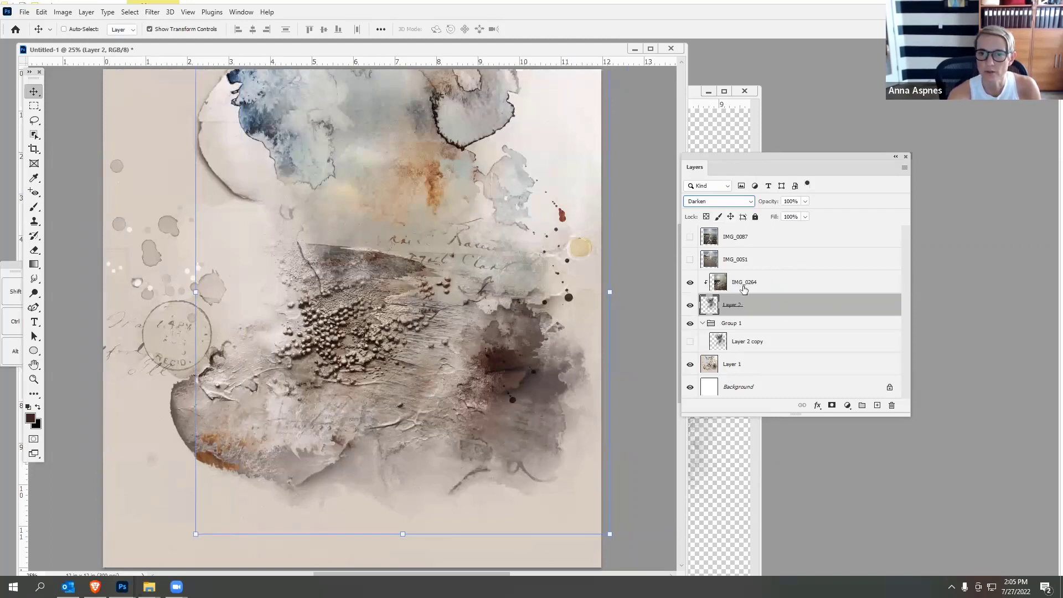
- Move IMG_0264 above IMG_0051, and delete Layer 2 together with the group holding Layer 2 copy
drag(744, 288, 725, 259)
click(741, 311)
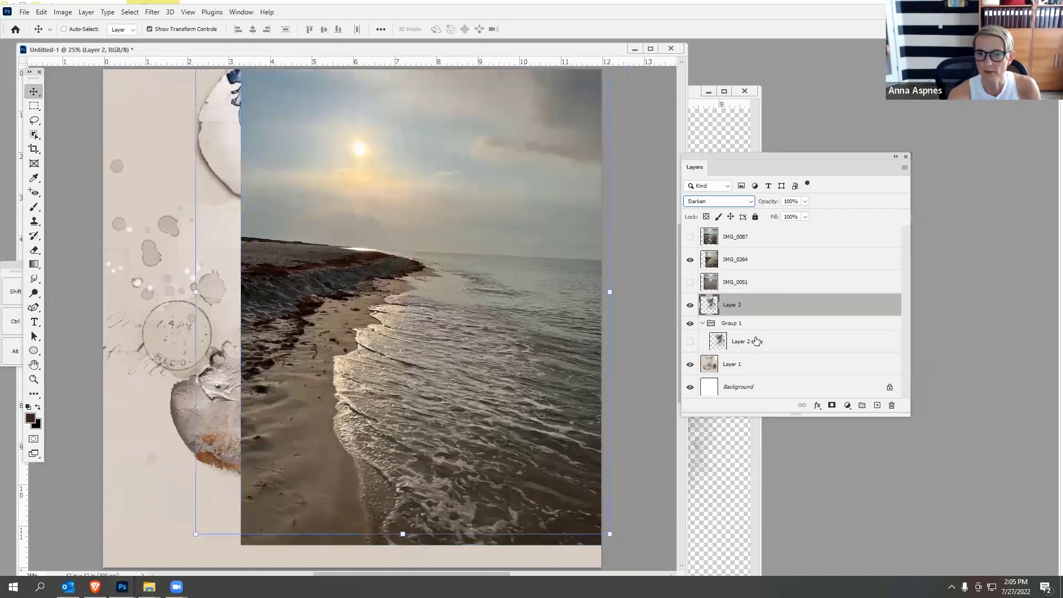
shift+click(756, 340)
drag(756, 340, 891, 405)
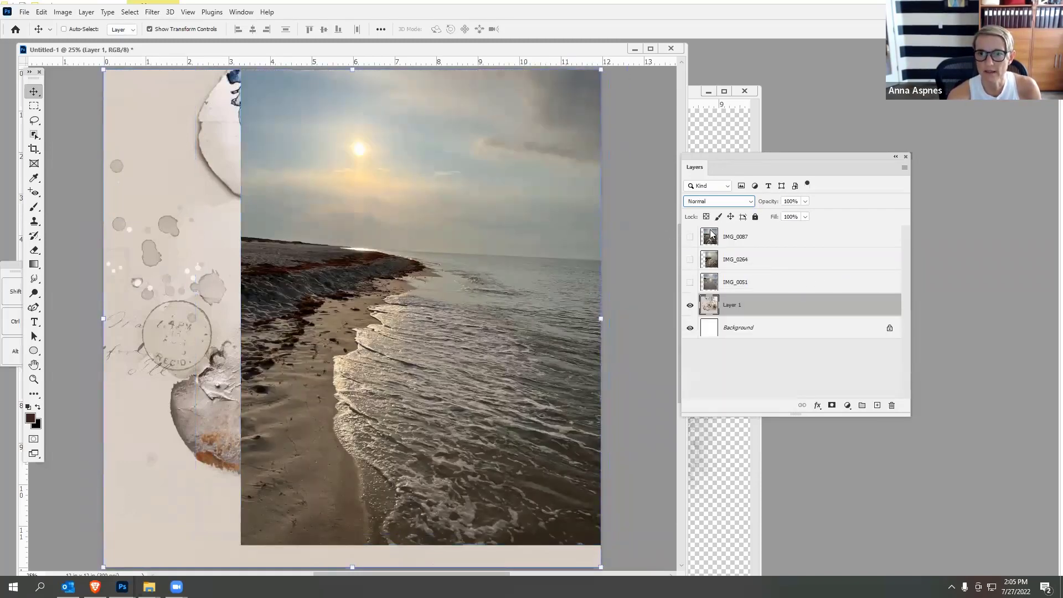
- Minimize the FotoBlendz overlay document window behind the scrapbook page
click(716, 138)
drag(577, 89, 409, 93)
click(512, 98)
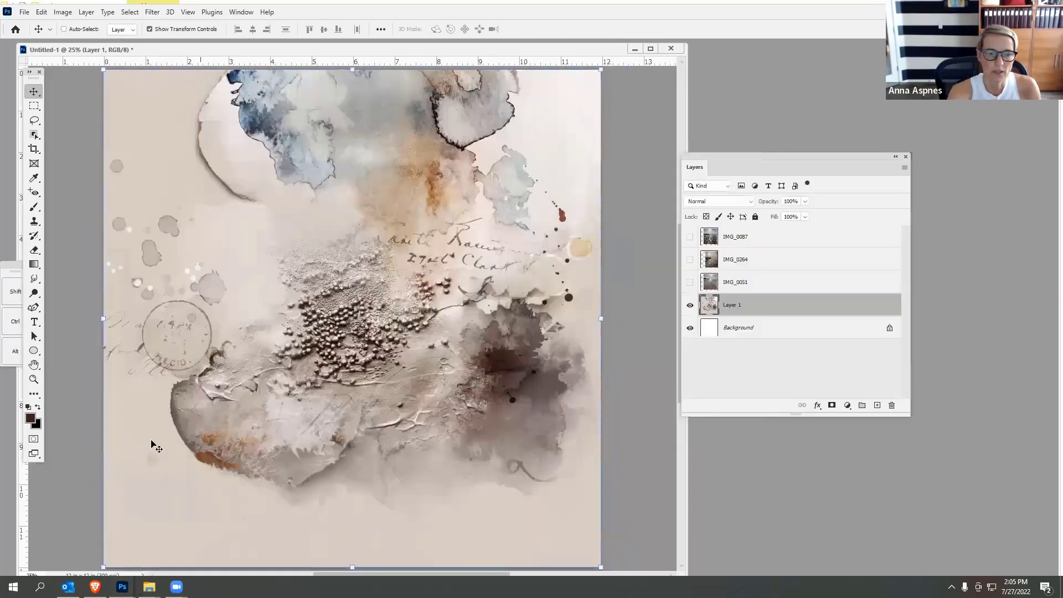
- Restore AASPN_FotoBlendzOverlays19_5.psd and copy all of its layers onto the Untitled-1 page above the artsy paper
mouse_move(121, 587)
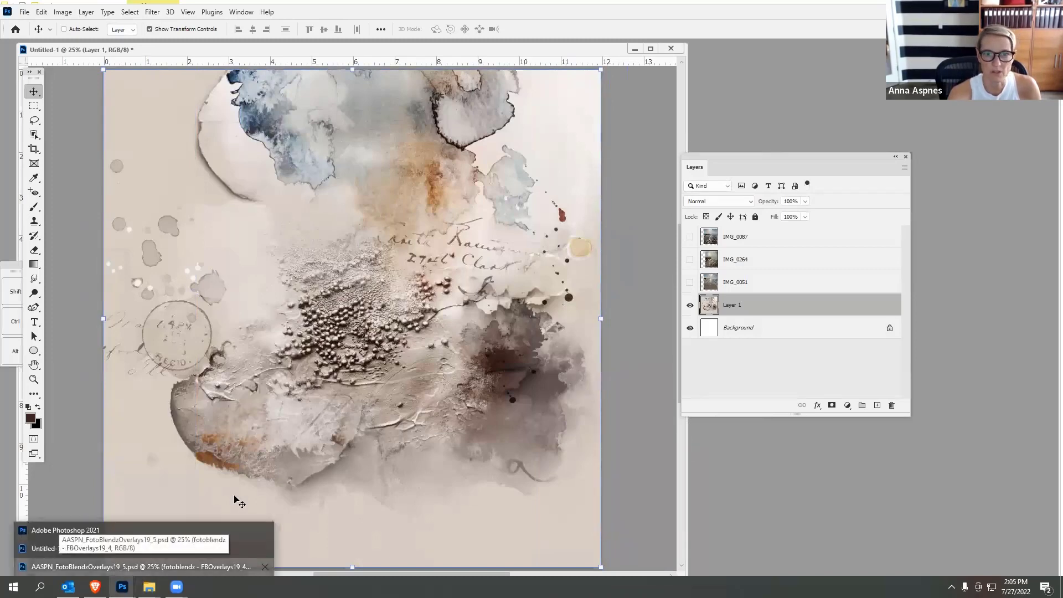
click(122, 567)
drag(394, 109, 466, 79)
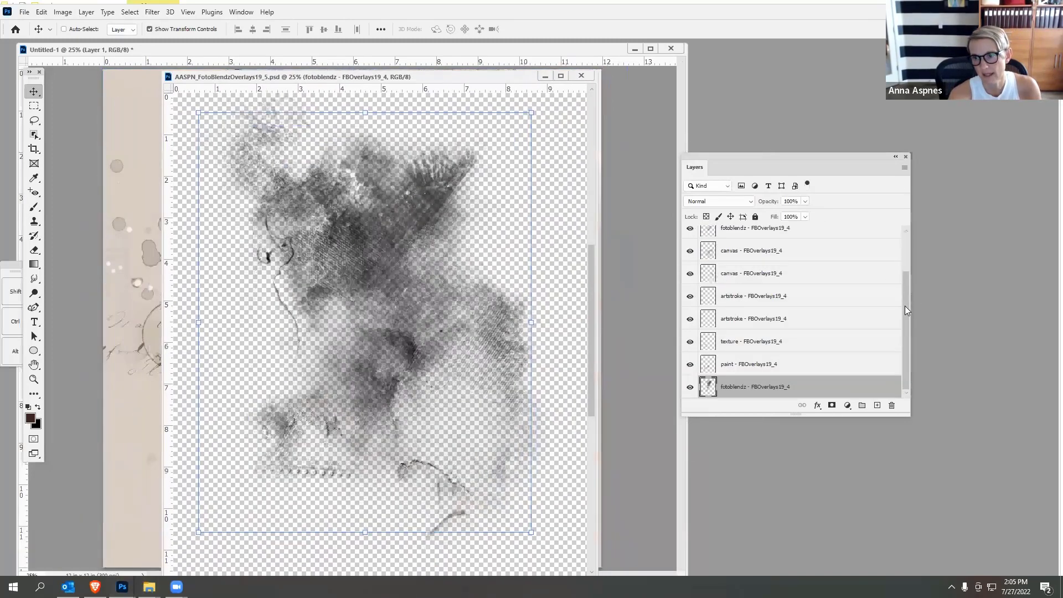
drag(911, 359, 908, 301)
click(781, 237)
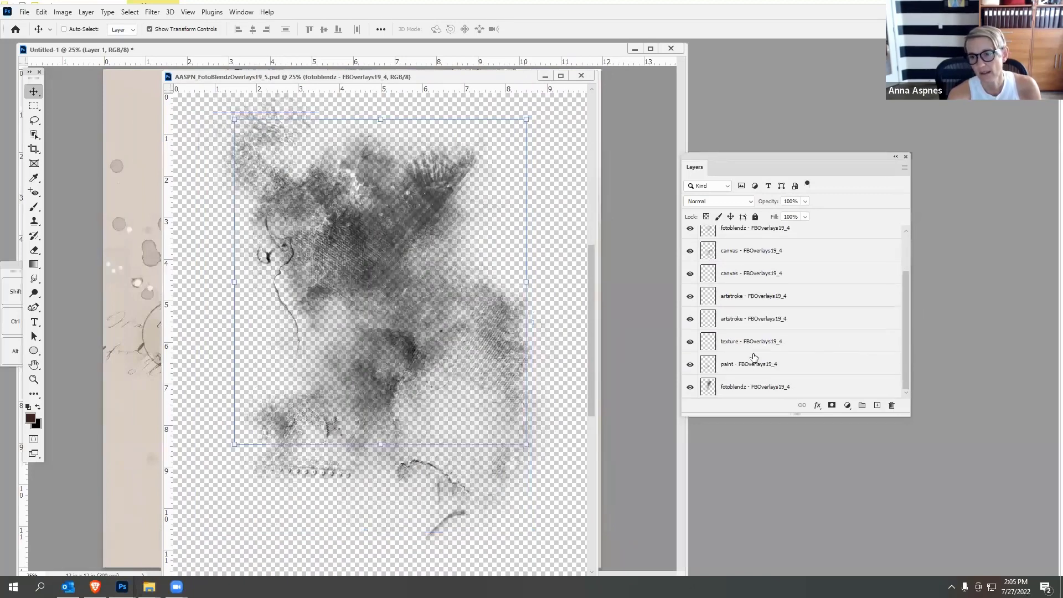
shift+click(737, 388)
drag(444, 88, 571, 77)
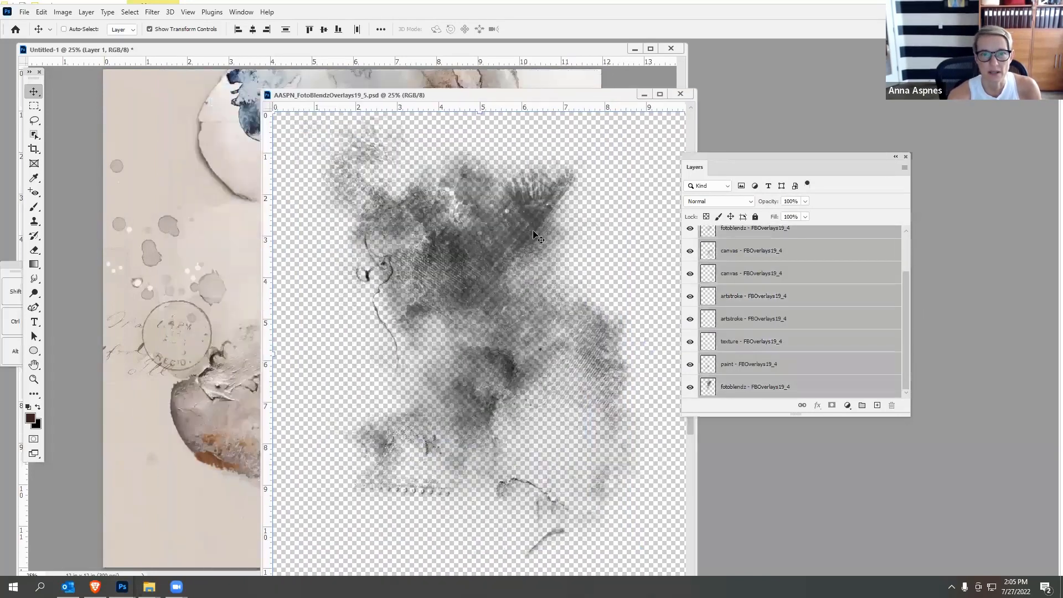
drag(512, 231, 265, 174)
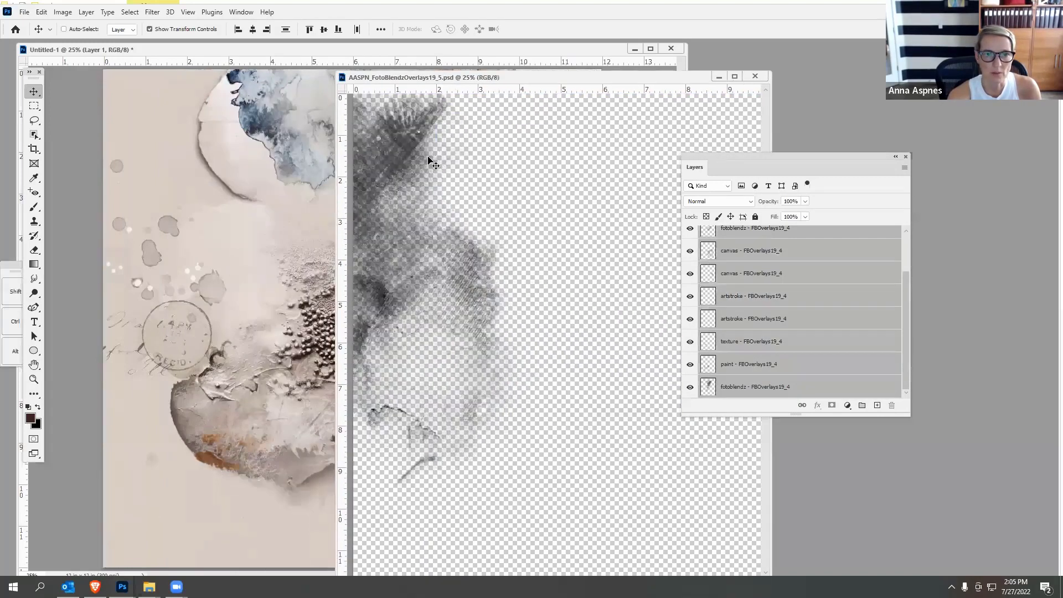
drag(507, 78, 447, 133)
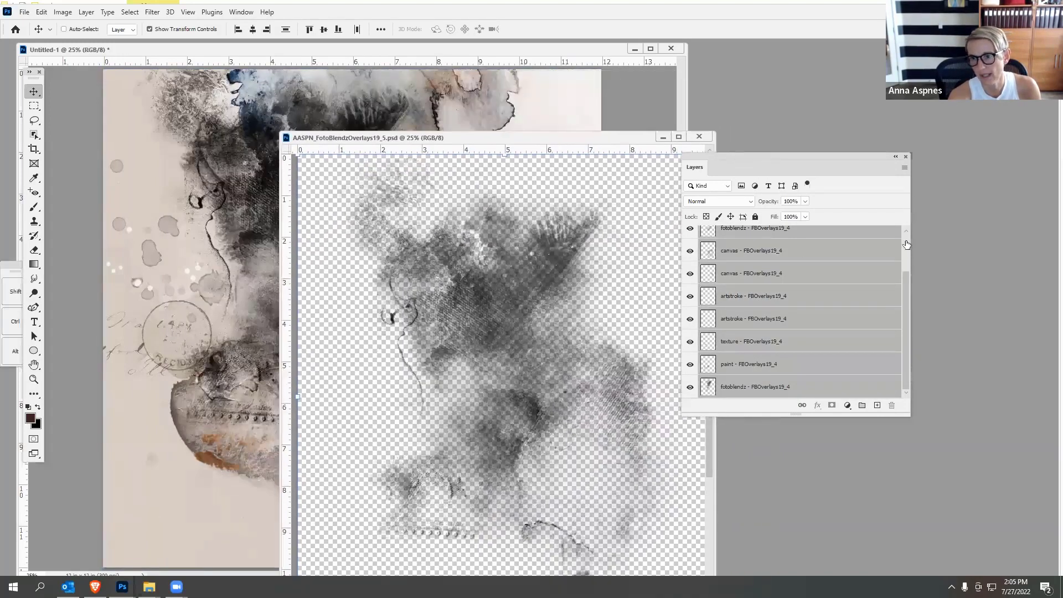
- Reselect every layer in the overlay document and copy the whole set onto the page a second time
scroll(797, 238, up, 2)
click(795, 237)
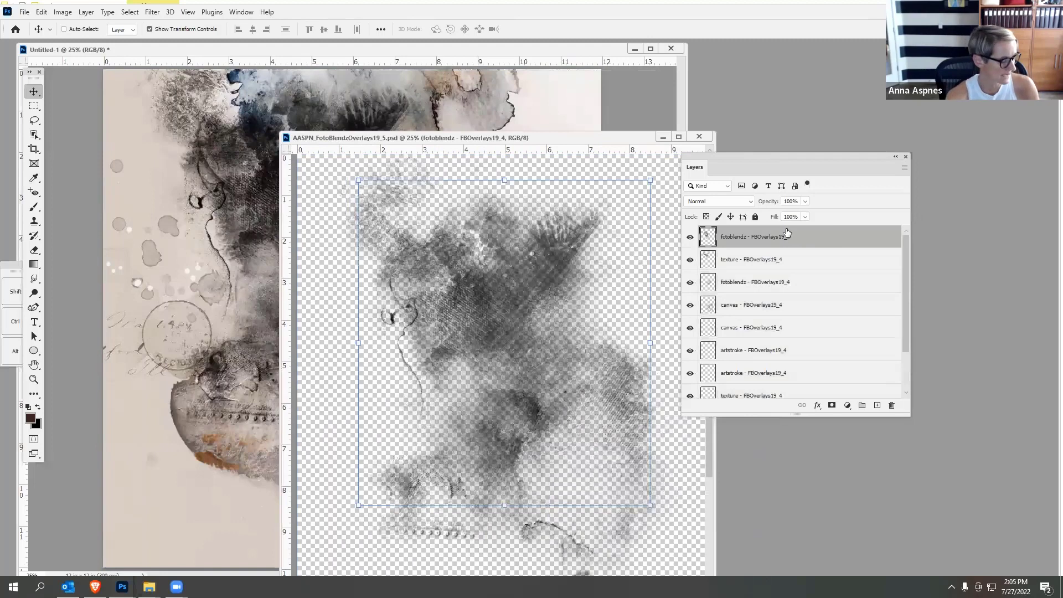
scroll(904, 247, down, 2)
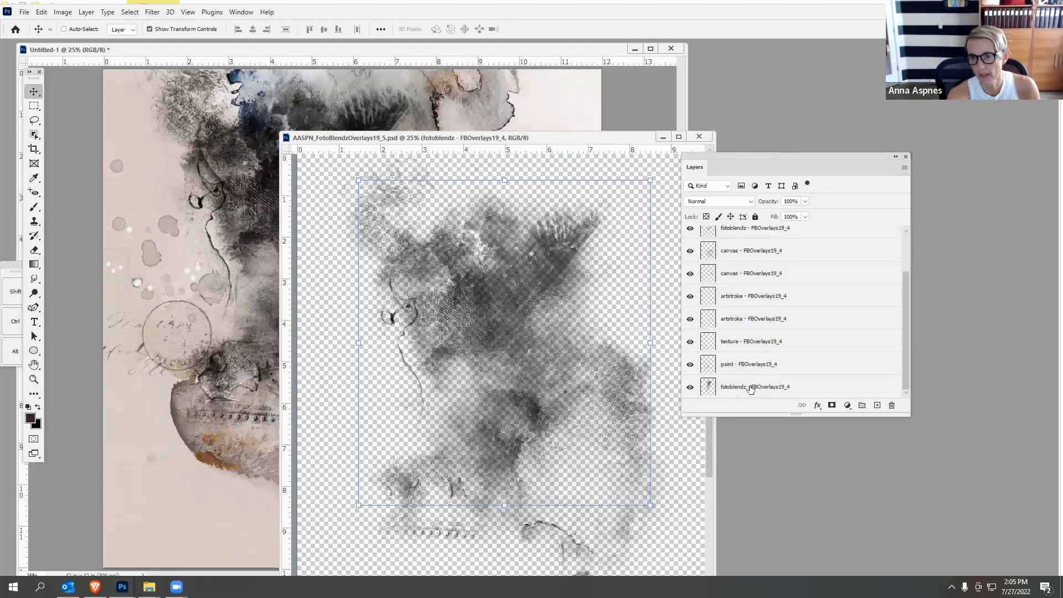
shift+click(755, 387)
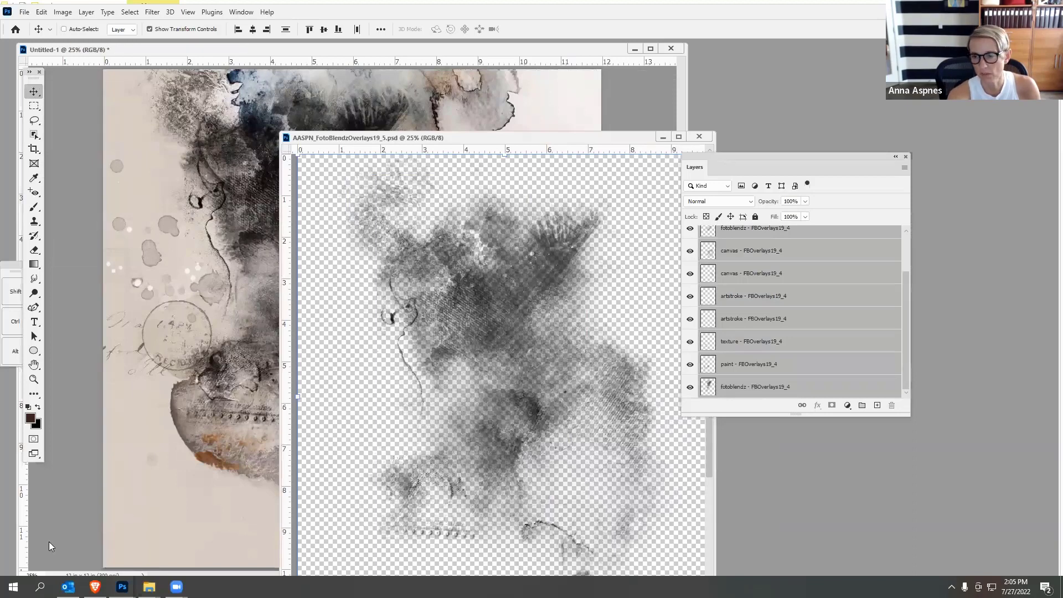
drag(480, 295, 233, 279)
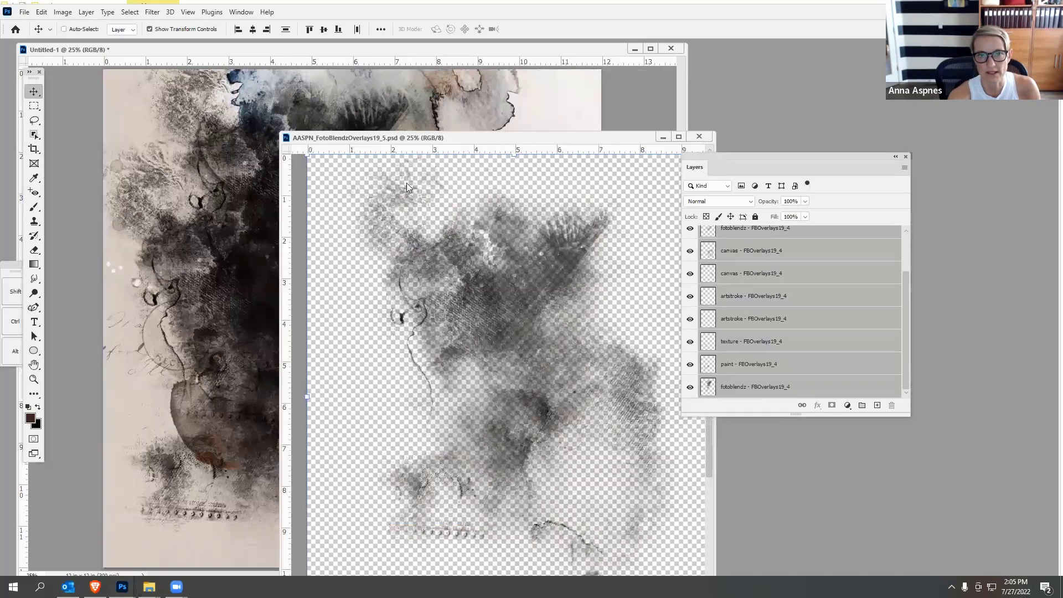
- Minimize the overlay document and undo the second copy of its layers on the page
drag(456, 138, 310, 264)
click(552, 263)
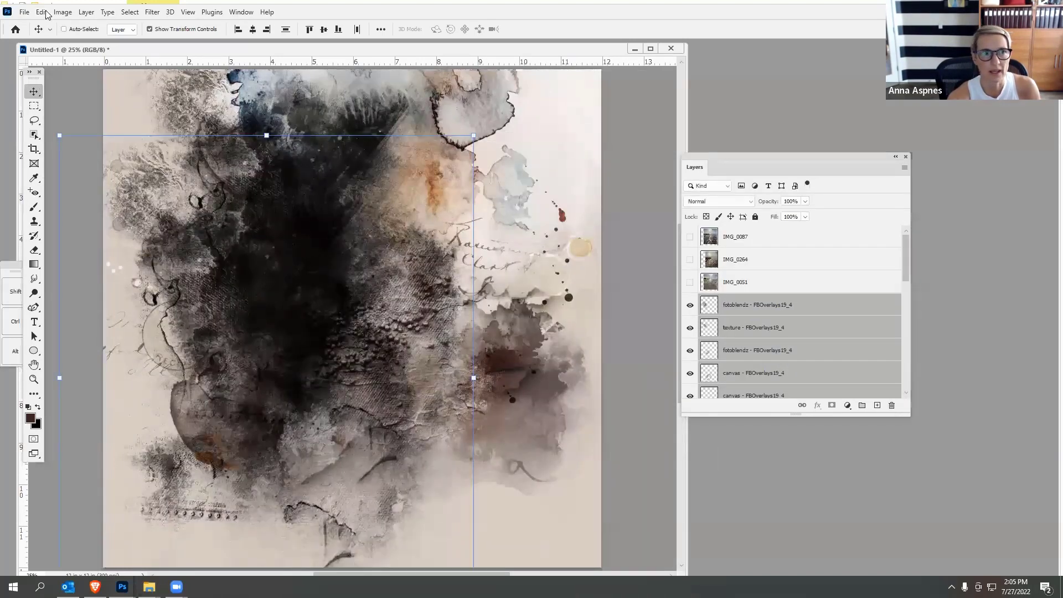
click(46, 15)
click(52, 25)
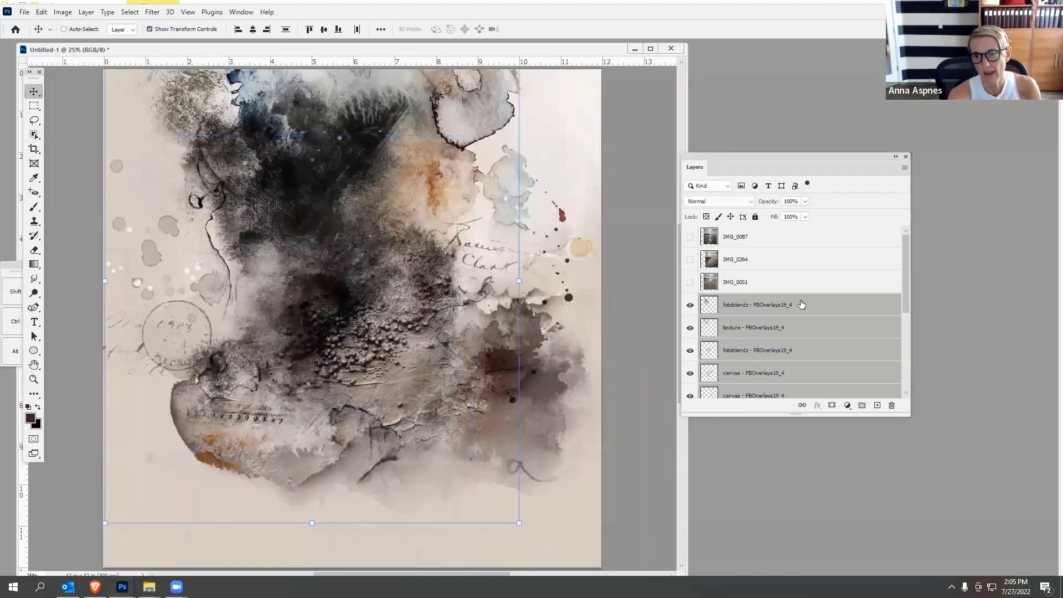
- Shift the copied overlay layers about 2.23 in right and 0.11 in down on the page, and group them
drag(238, 151, 332, 178)
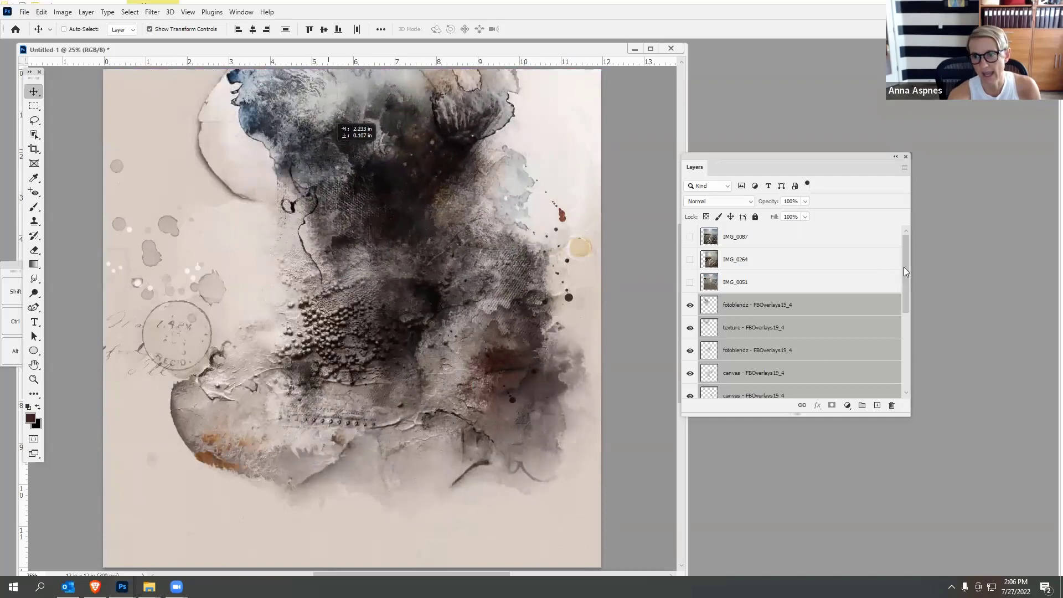
drag(903, 267, 904, 306)
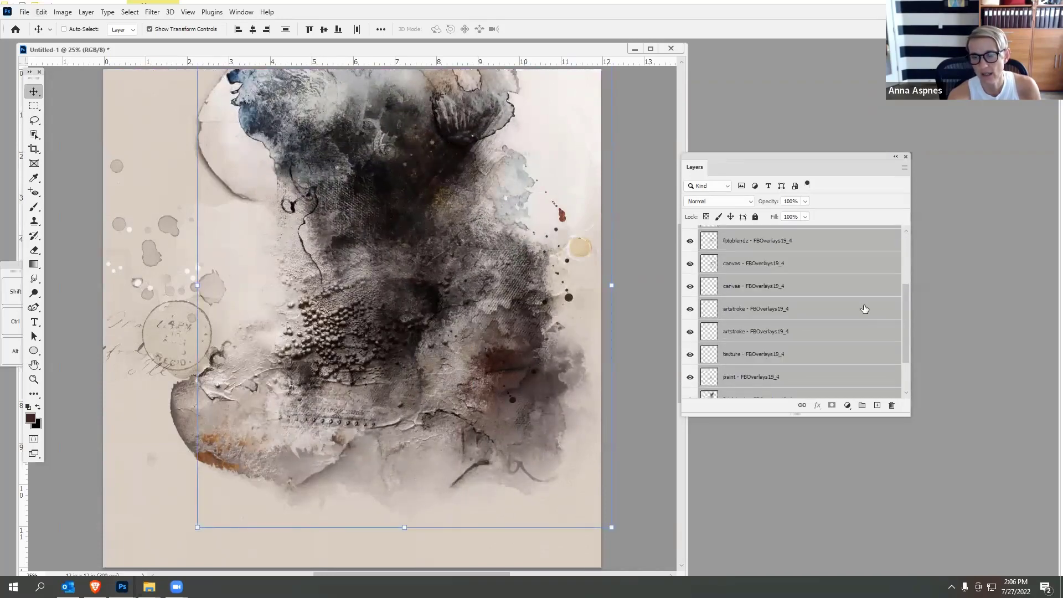
click(86, 12)
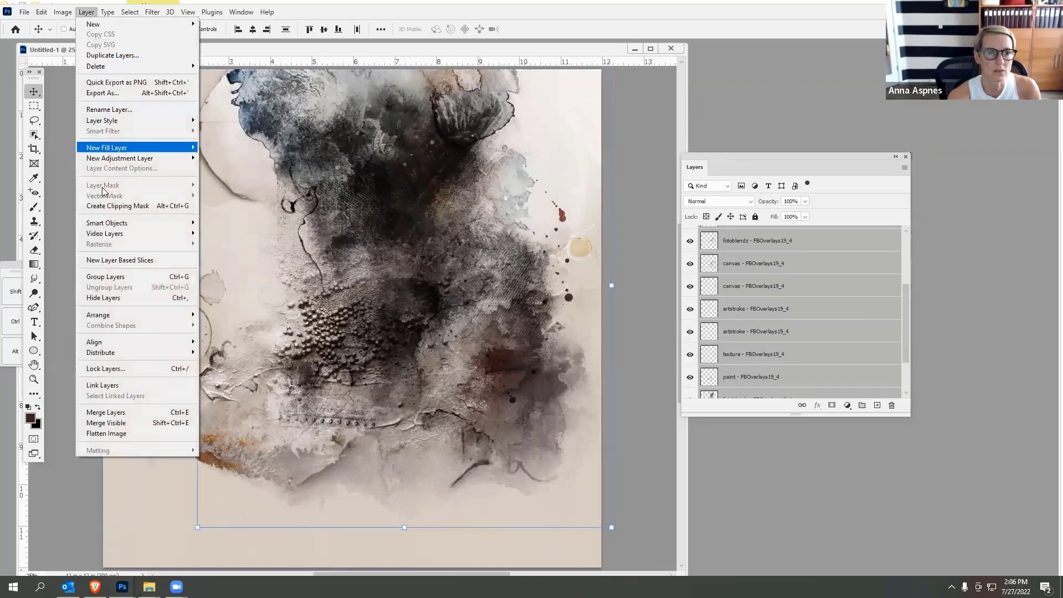
click(111, 277)
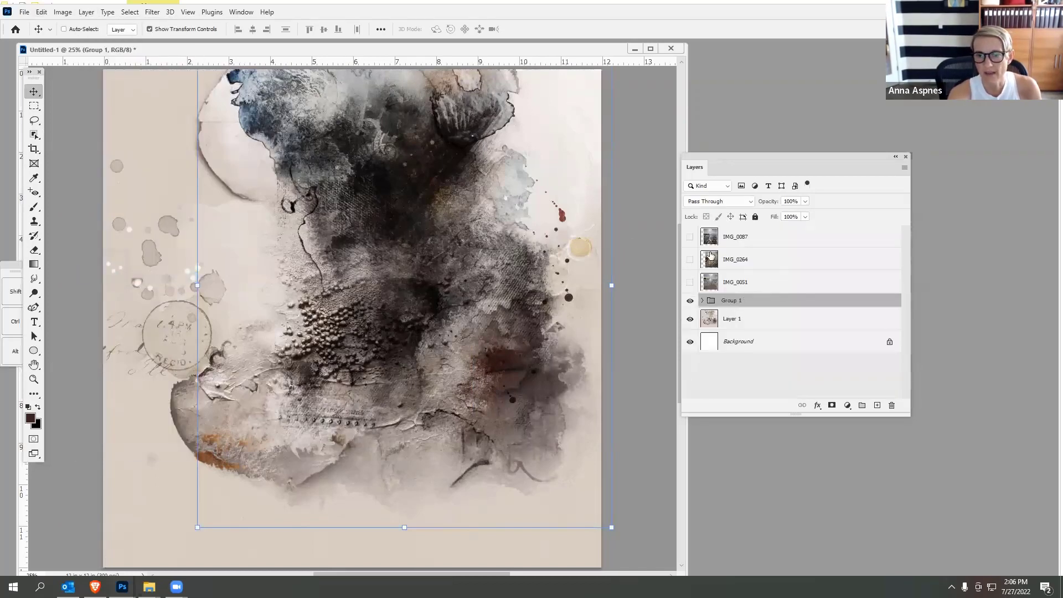
- Keep IMG_0051 hidden, show IMG_0264 and create a clipping mask from it
click(698, 284)
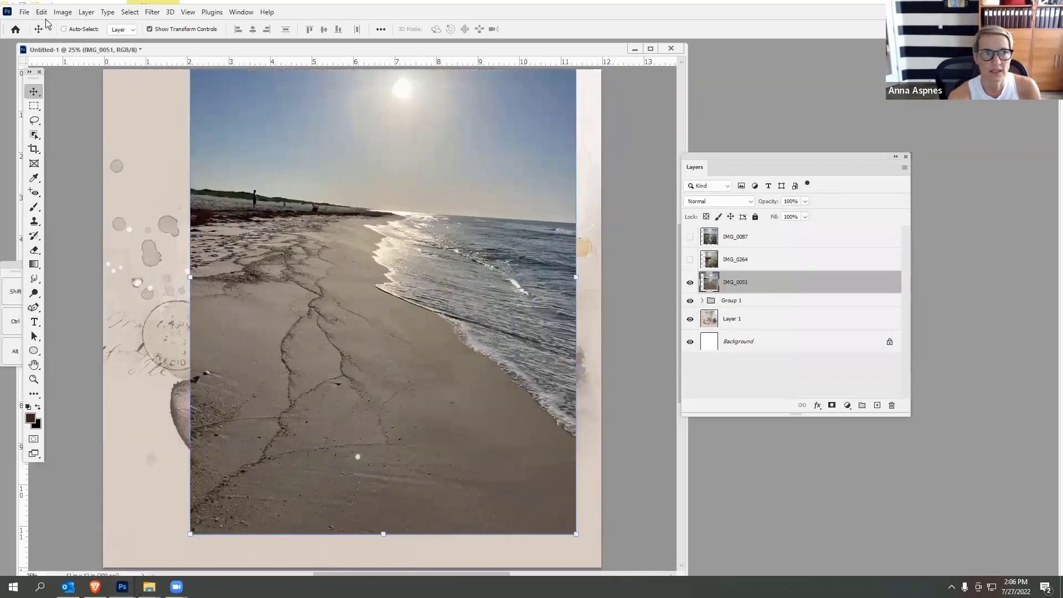
click(690, 282)
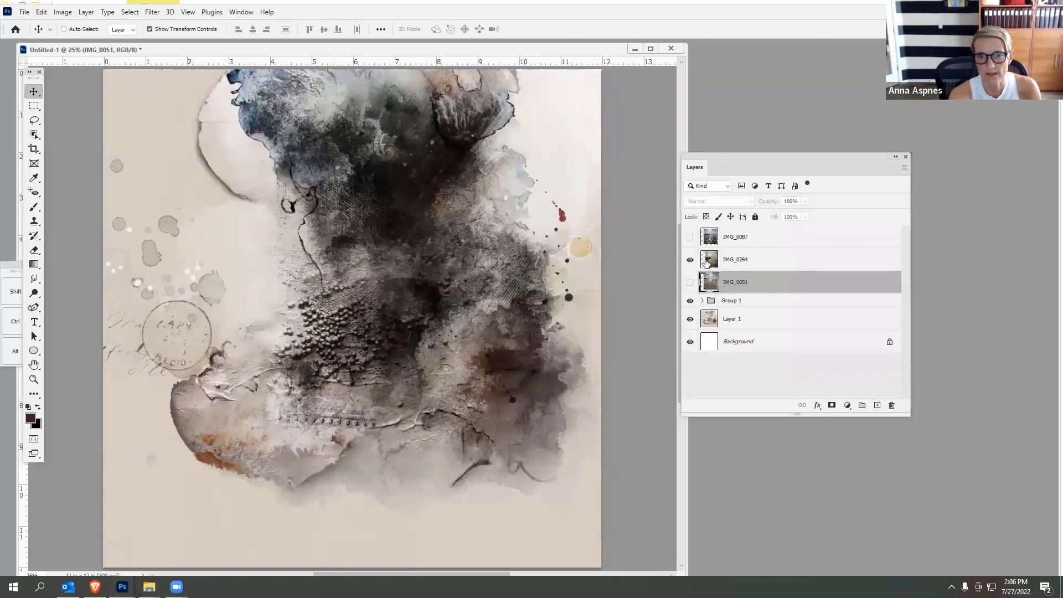
click(689, 259)
click(709, 260)
click(86, 12)
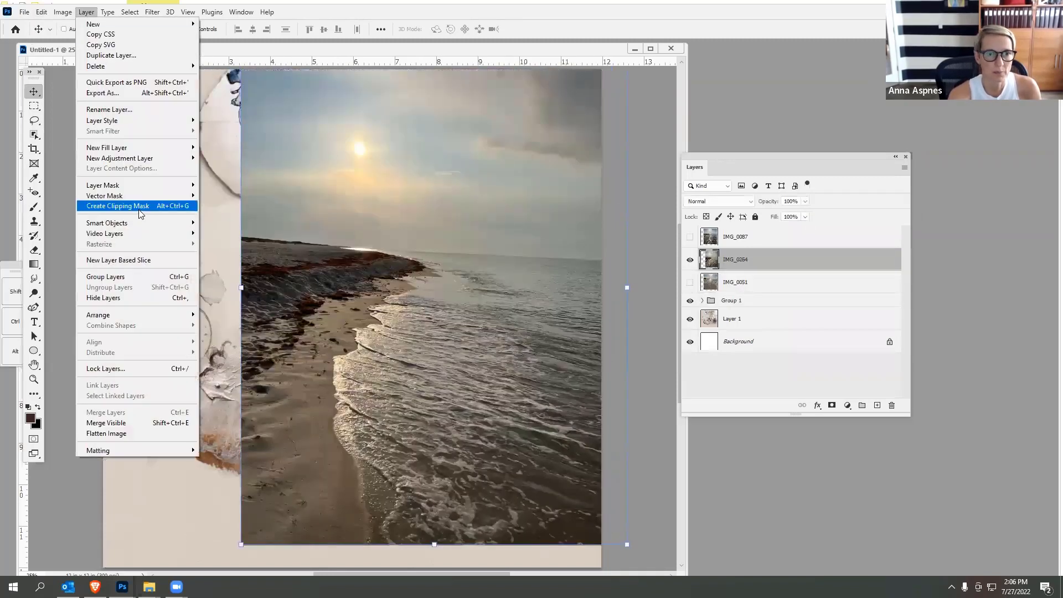
click(138, 209)
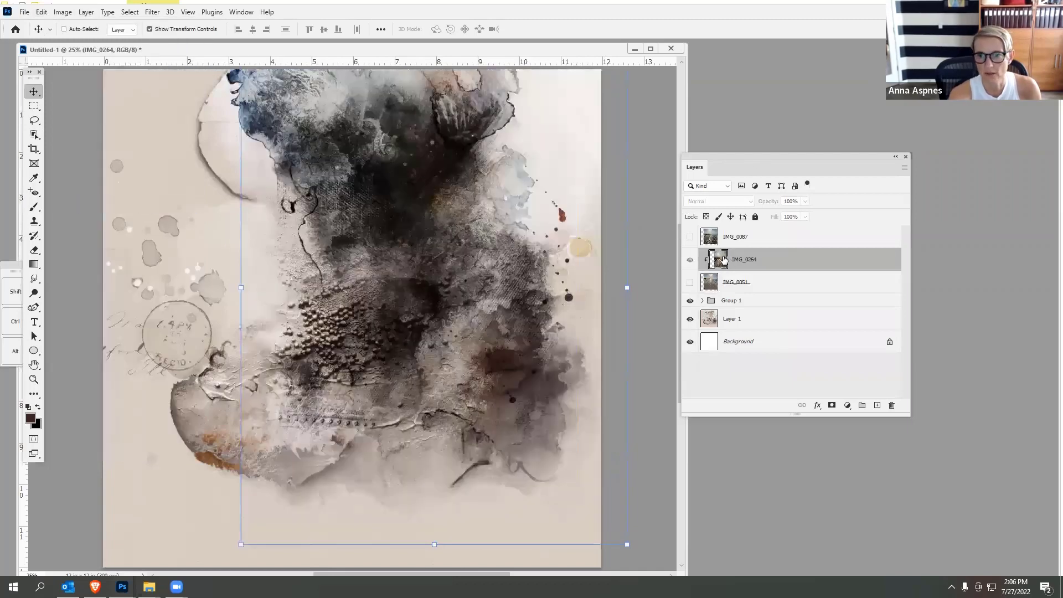
- Move IMG_0264 beneath IMG_0051, directly above Group 1, and clip it to the group
drag(723, 260, 714, 293)
click(87, 12)
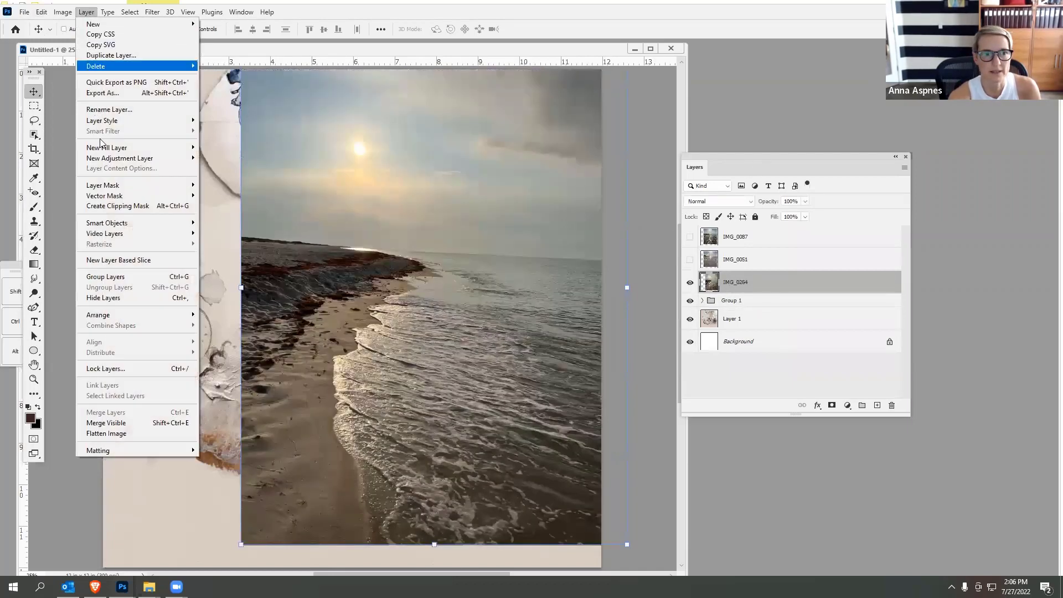
click(142, 206)
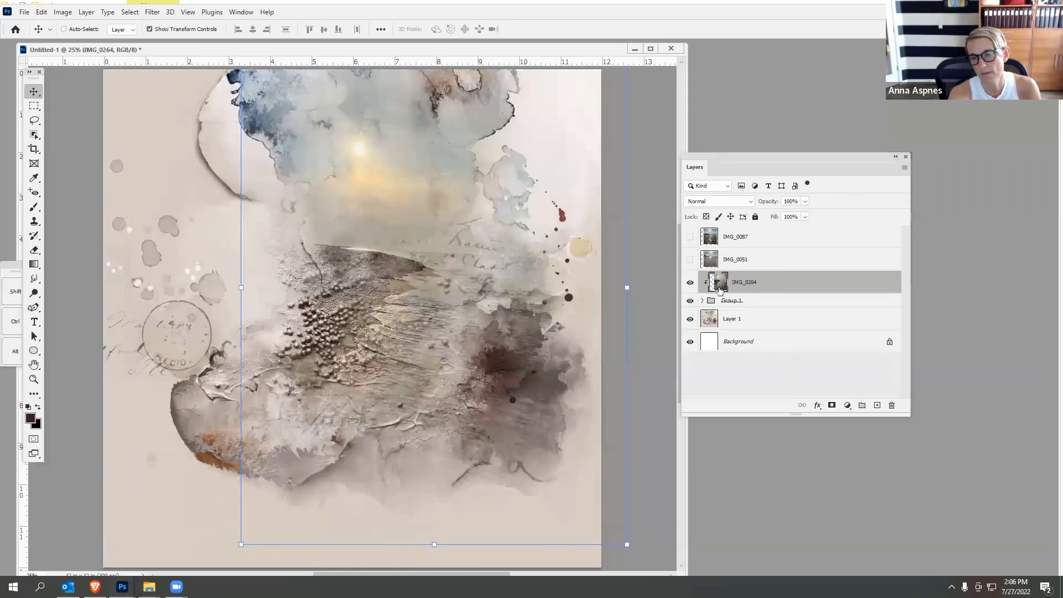
- Expand Group 1 and toggle individual fotoblendz, texture and canvas layers to examine how each contributes to the photo blend
click(701, 300)
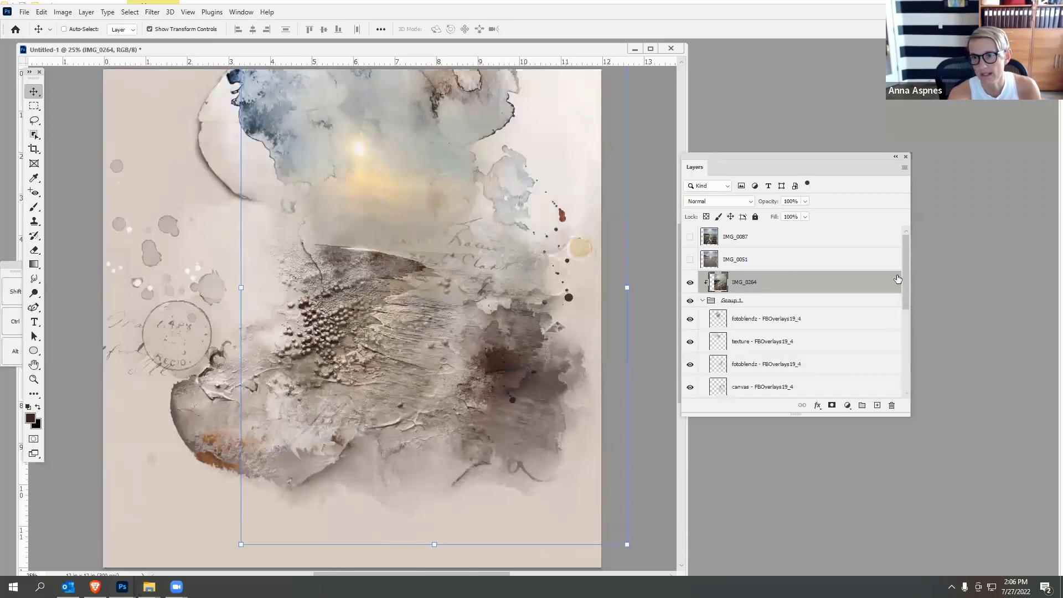
scroll(898, 279, down, 3)
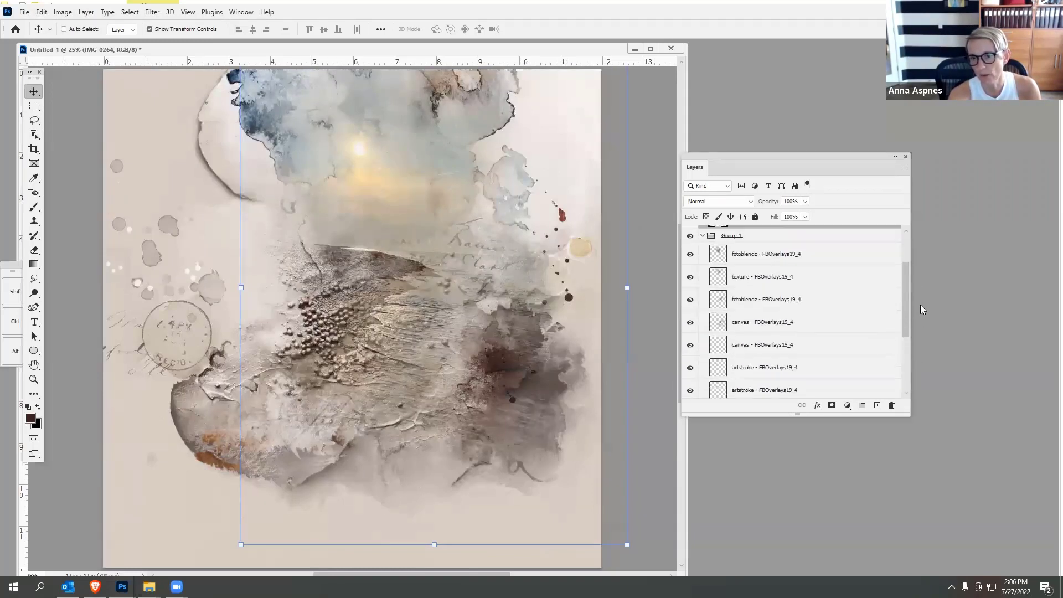
mouse_move(919, 305)
mouse_down()
mouse_move(919, 315)
mouse_move(920, 298)
mouse_up()
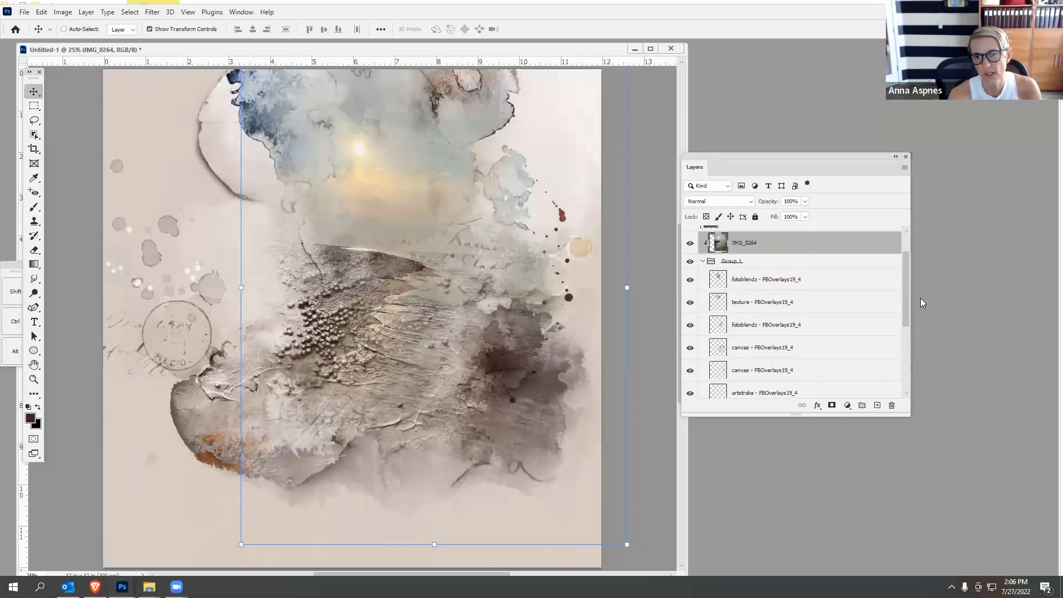
click(735, 278)
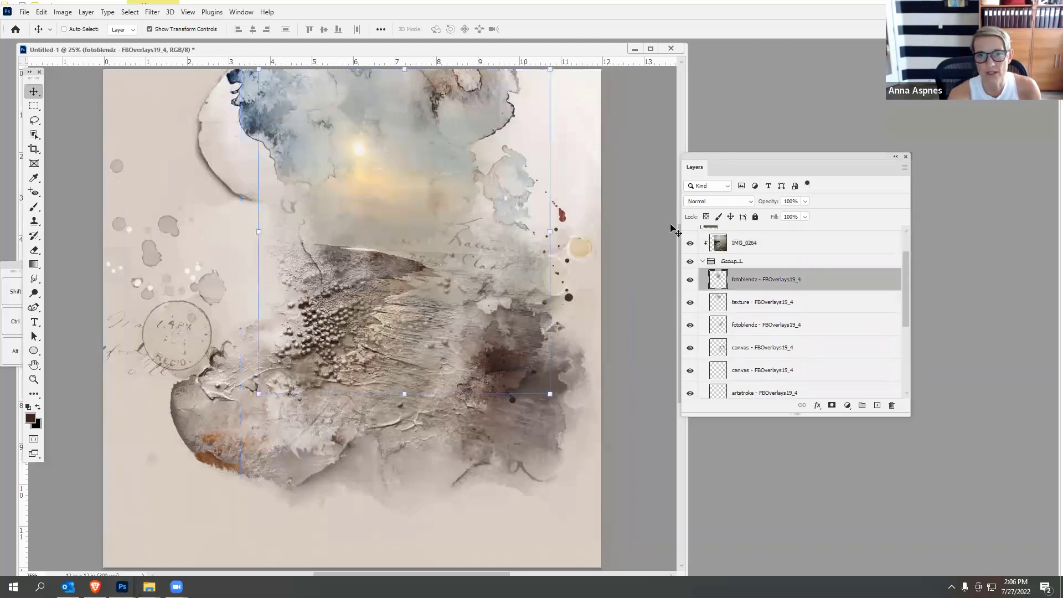
click(690, 280)
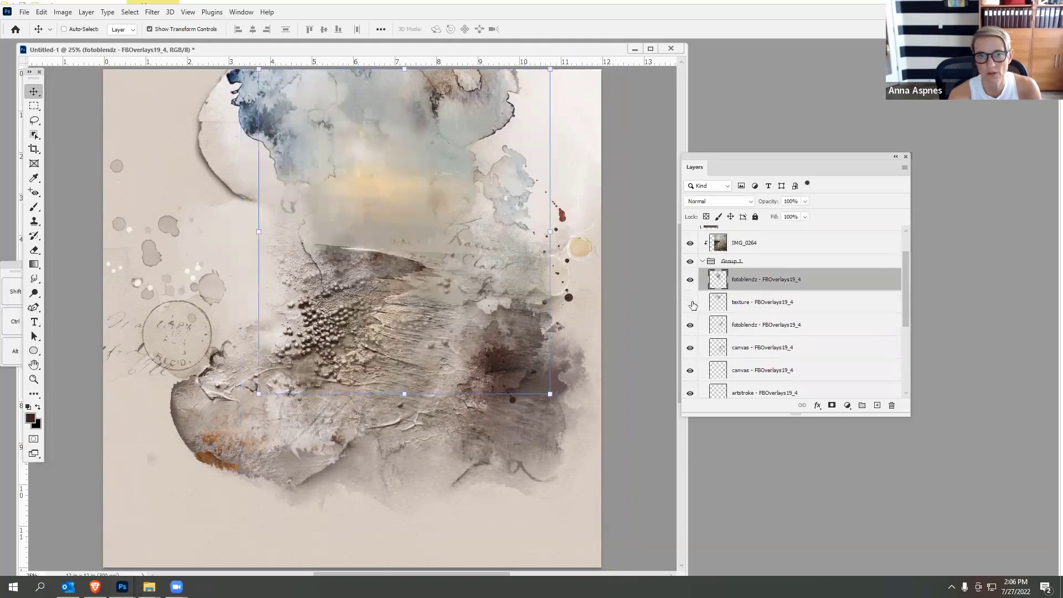
click(690, 303)
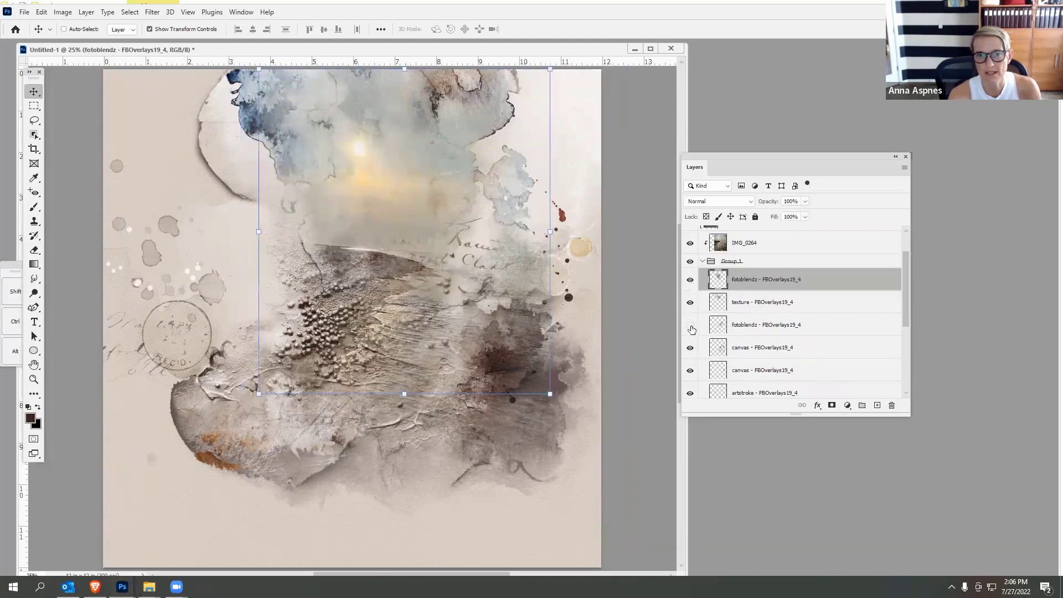
click(691, 327)
click(690, 371)
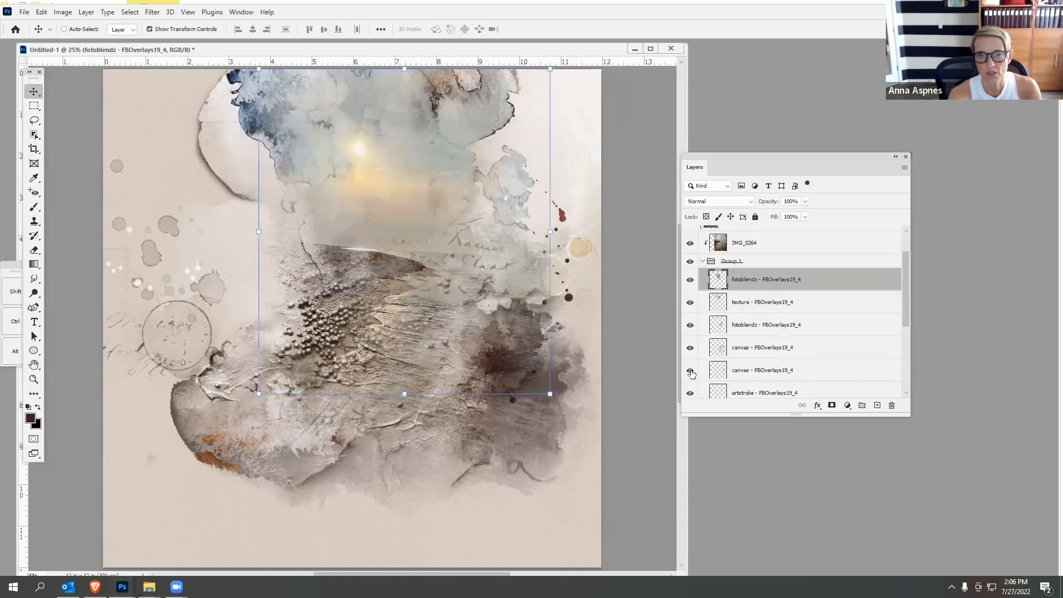
- Duplicate the lower canvas layer and the top fotoblendz layer in Group 1, shifting the fotoblendz copy about 1.03 in right and 0.93 in down
drag(725, 370, 873, 403)
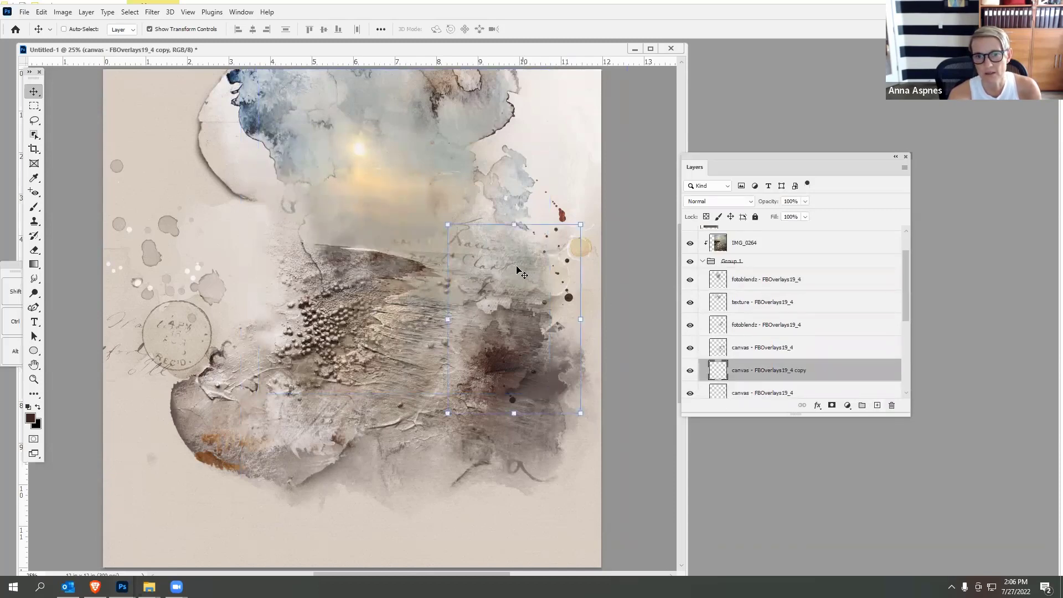
drag(718, 274, 878, 405)
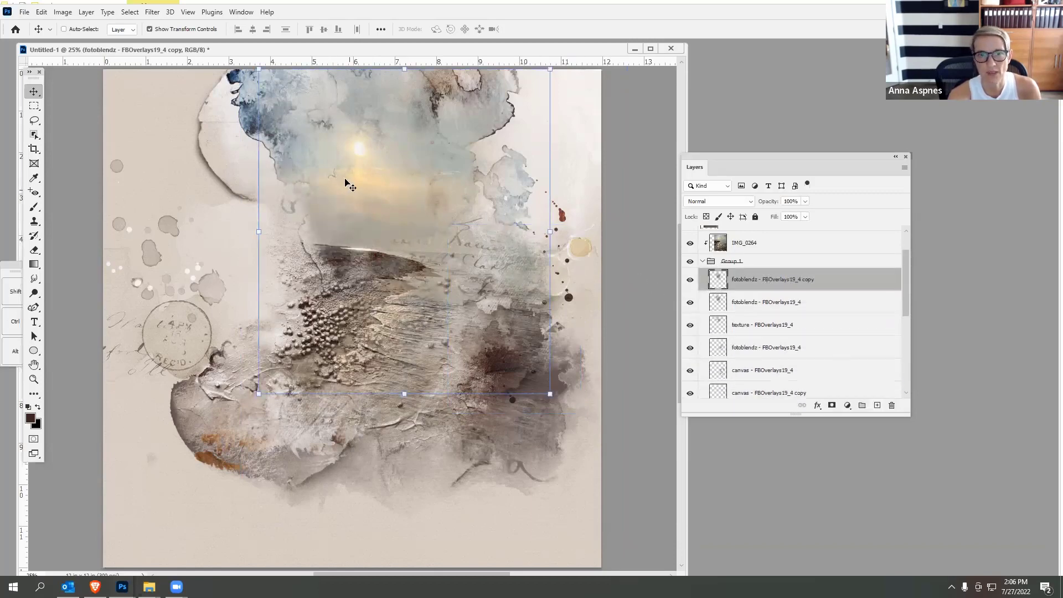
drag(368, 207, 406, 230)
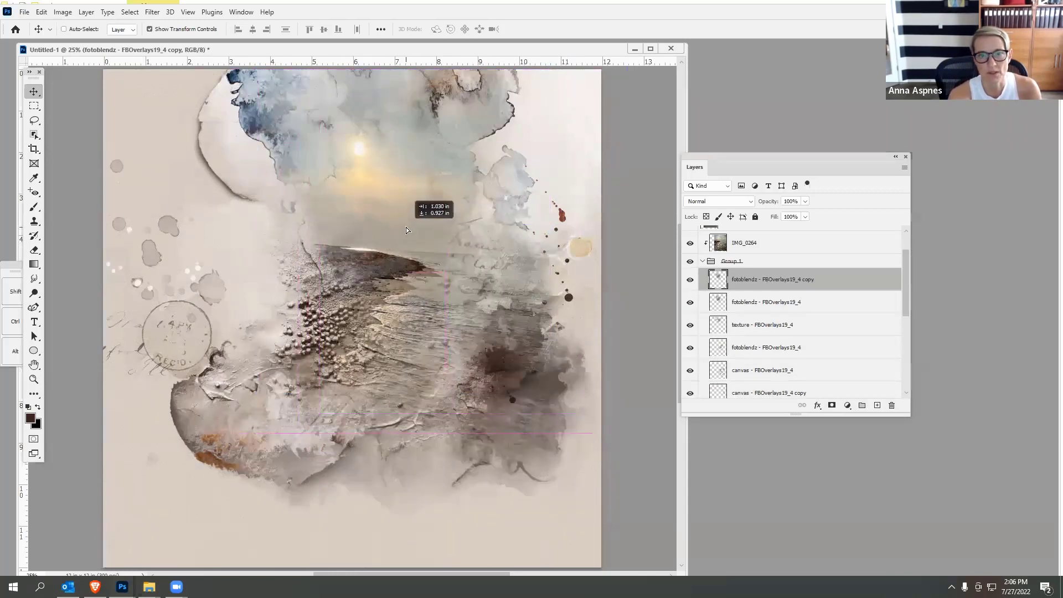
- Scale the fotoblendz copy to about 61.8%, rotate it 115.65° and position it over the shoreline
drag(593, 108, 513, 196)
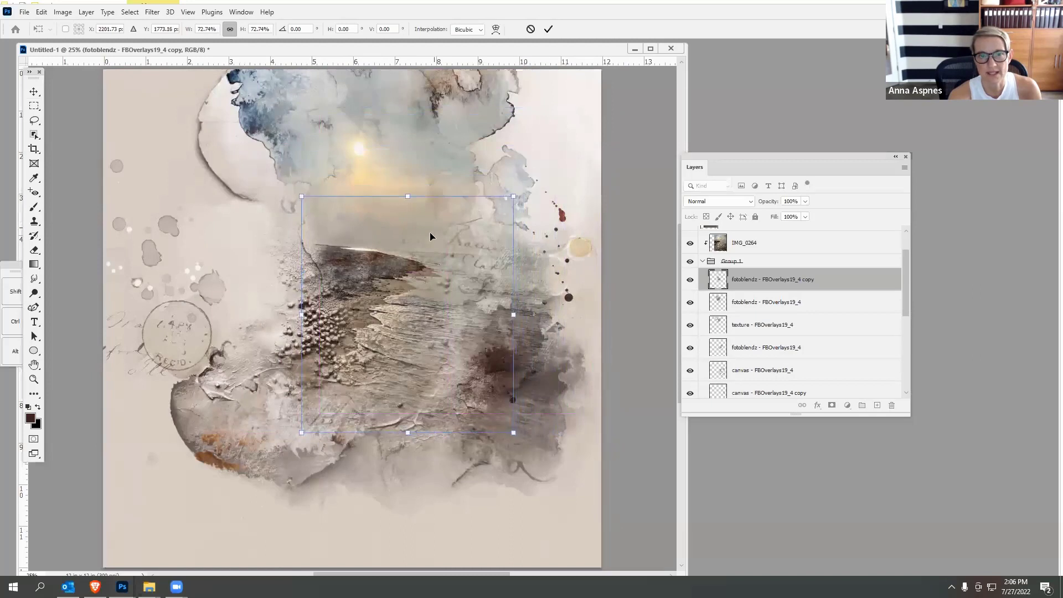
drag(430, 236, 437, 177)
drag(450, 126, 480, 278)
drag(527, 182, 521, 214)
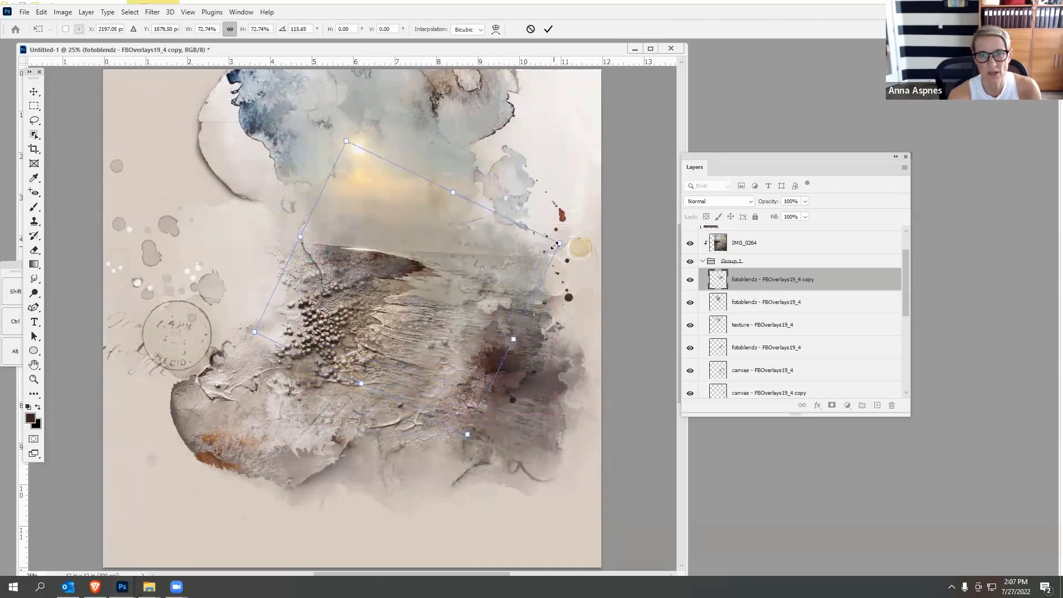
drag(558, 246, 510, 249)
drag(438, 258, 435, 255)
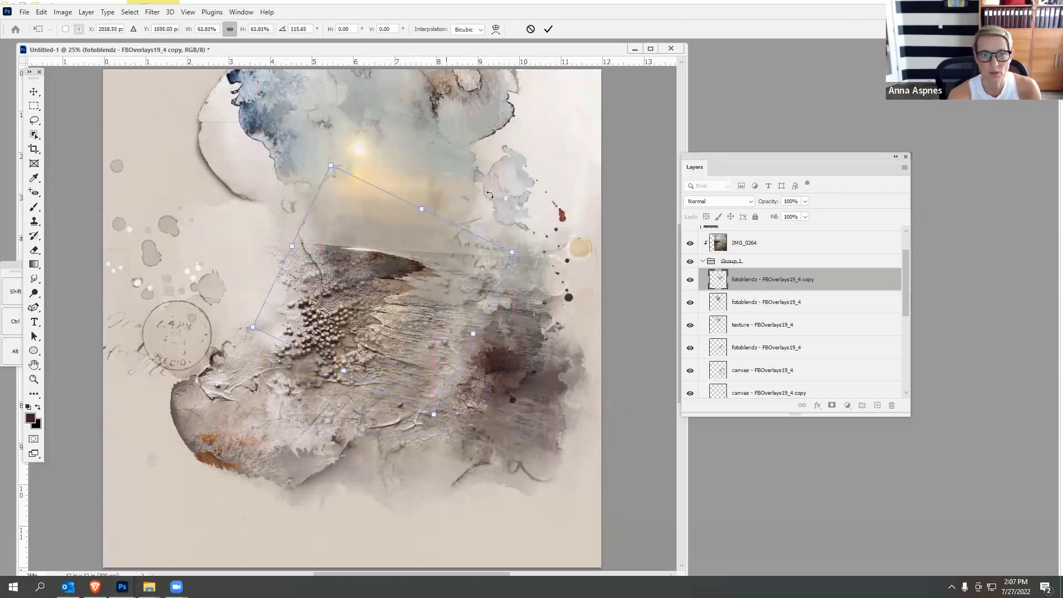
click(548, 29)
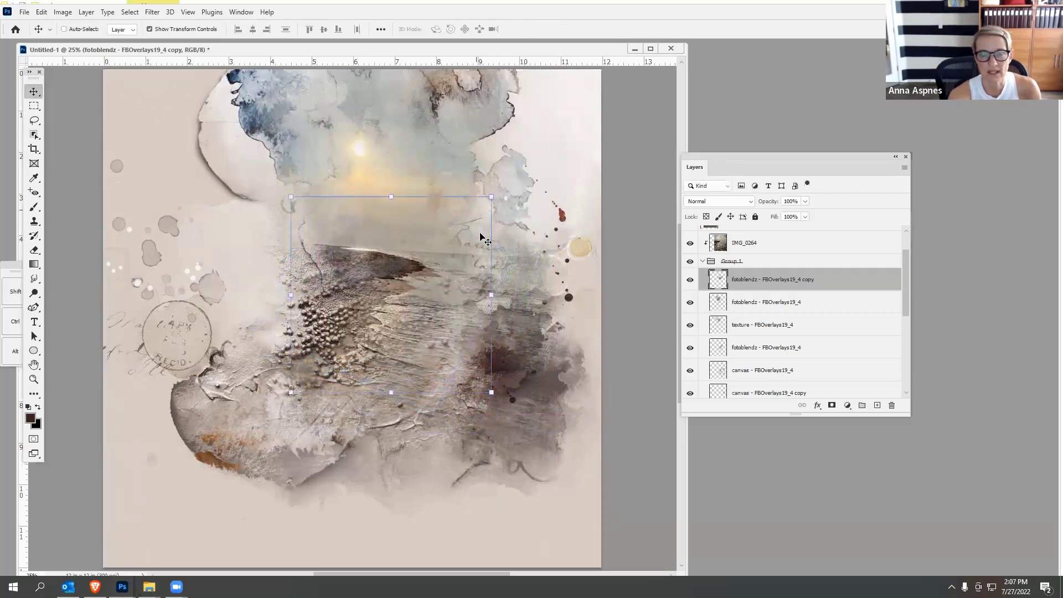
- Scale the paint layer to about 94% and move it out of Group 1, directly above IMG_0264
click(850, 309)
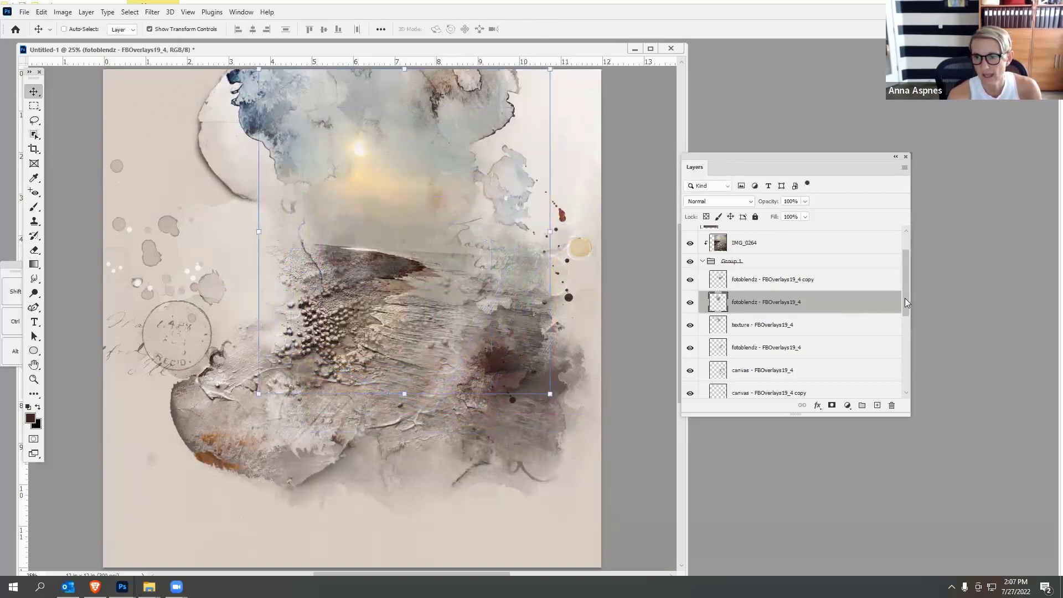
mouse_move(905, 303)
mouse_down()
mouse_move(903, 365)
mouse_move(788, 377)
mouse_up()
click(709, 326)
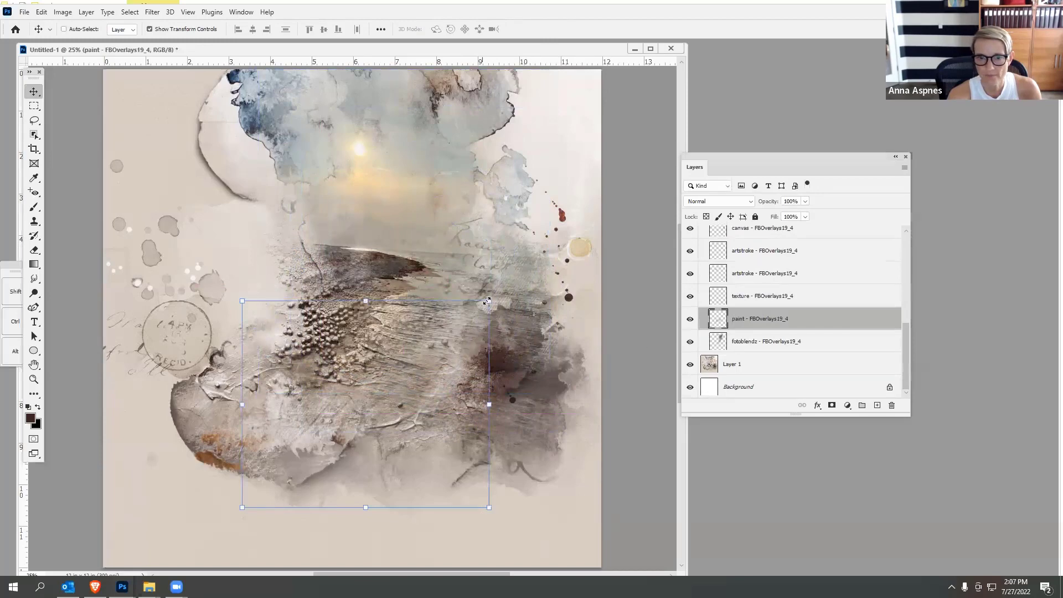
mouse_move(487, 301)
mouse_down()
mouse_move(470, 286)
mouse_move(404, 327)
mouse_move(435, 314)
mouse_move(433, 343)
mouse_move(450, 349)
mouse_up()
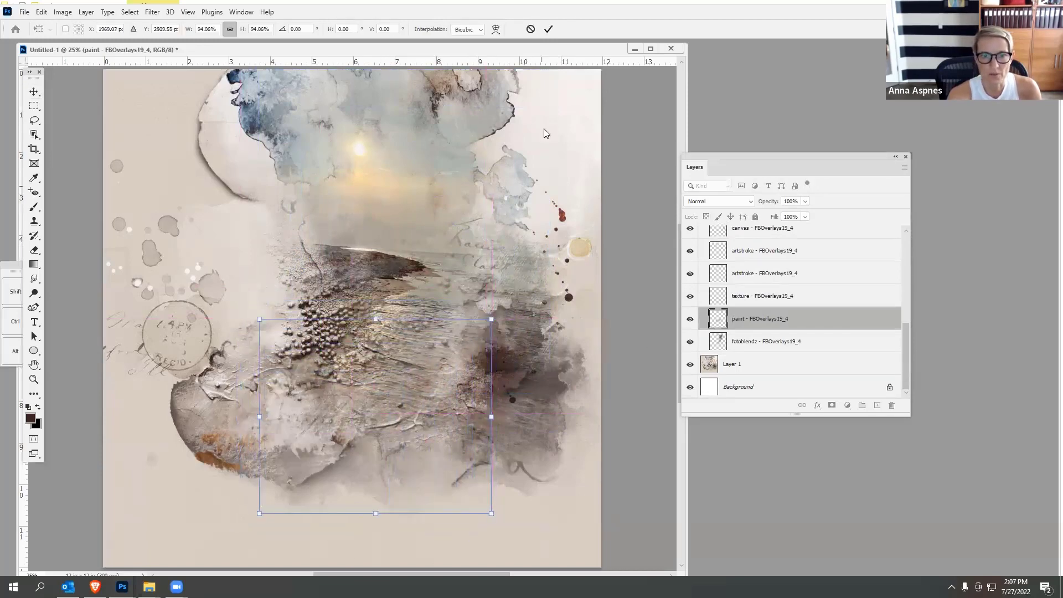
click(548, 29)
scroll(886, 329, up, 1)
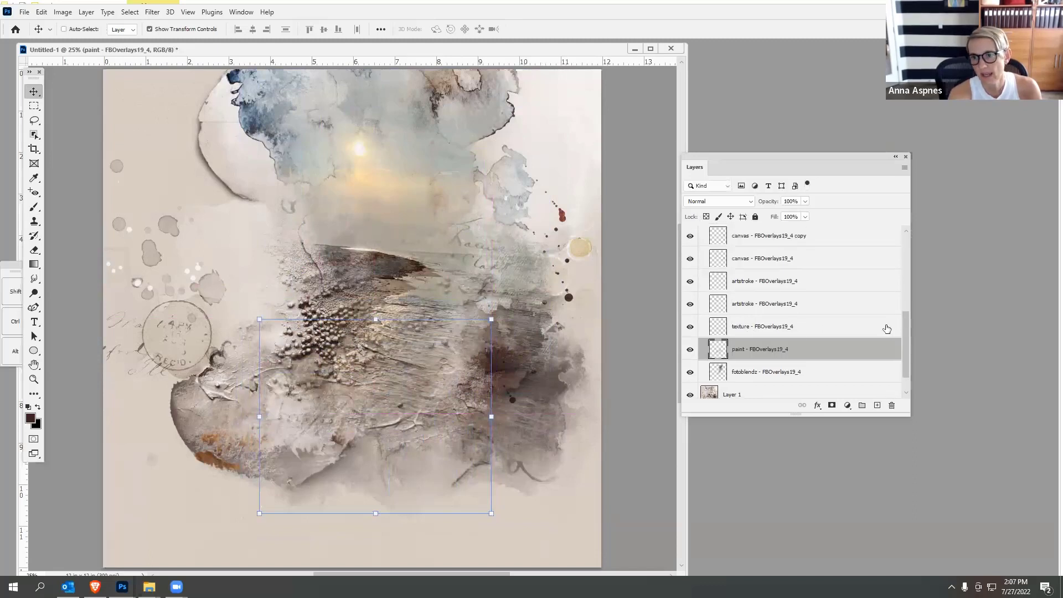
mouse_move(859, 339)
mouse_down()
mouse_move(808, 191)
mouse_move(778, 299)
mouse_move(783, 267)
mouse_up()
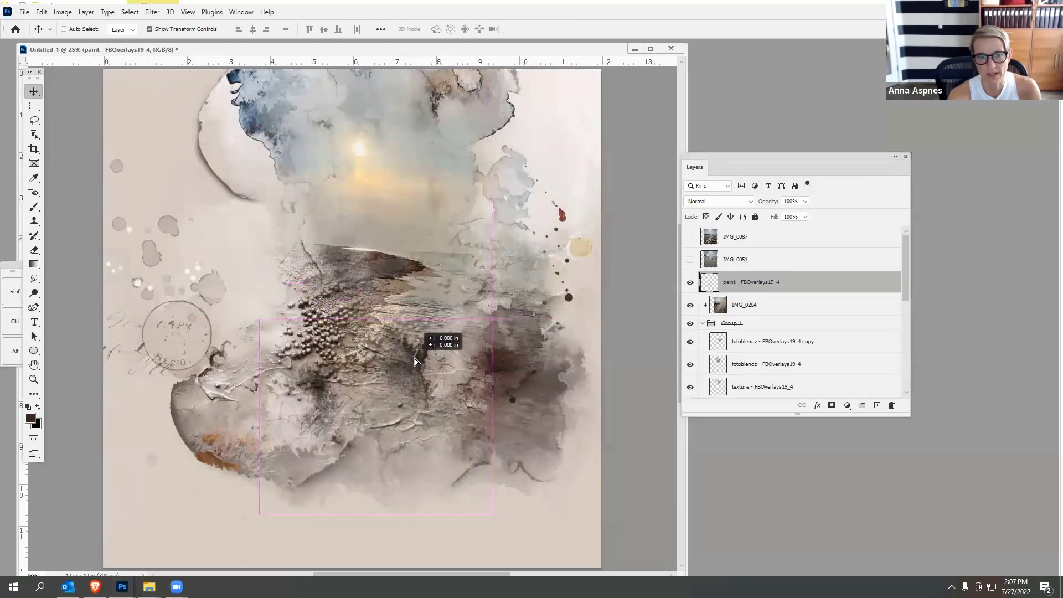
- Fill the paint layer with the dark brown #5d4744 sampled from the page's dark blend area, preserving transparency
click(41, 12)
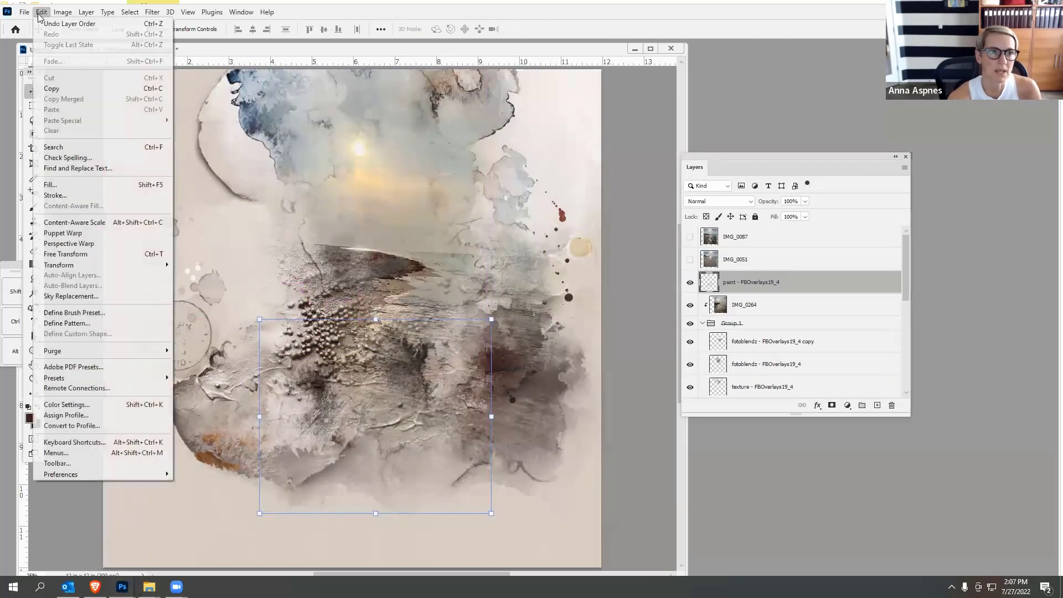
click(55, 184)
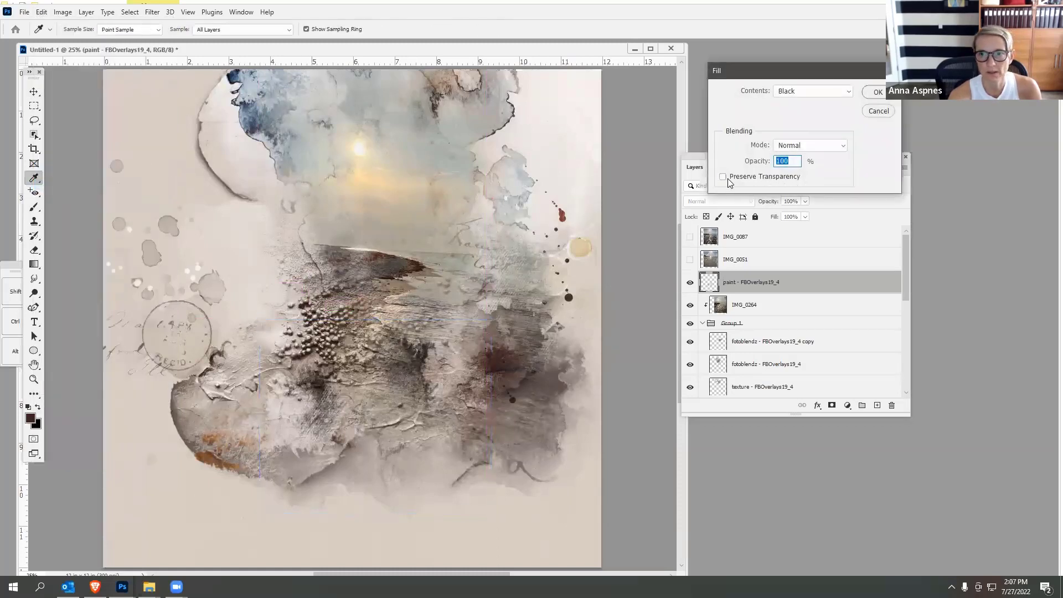
click(723, 177)
click(792, 92)
click(787, 117)
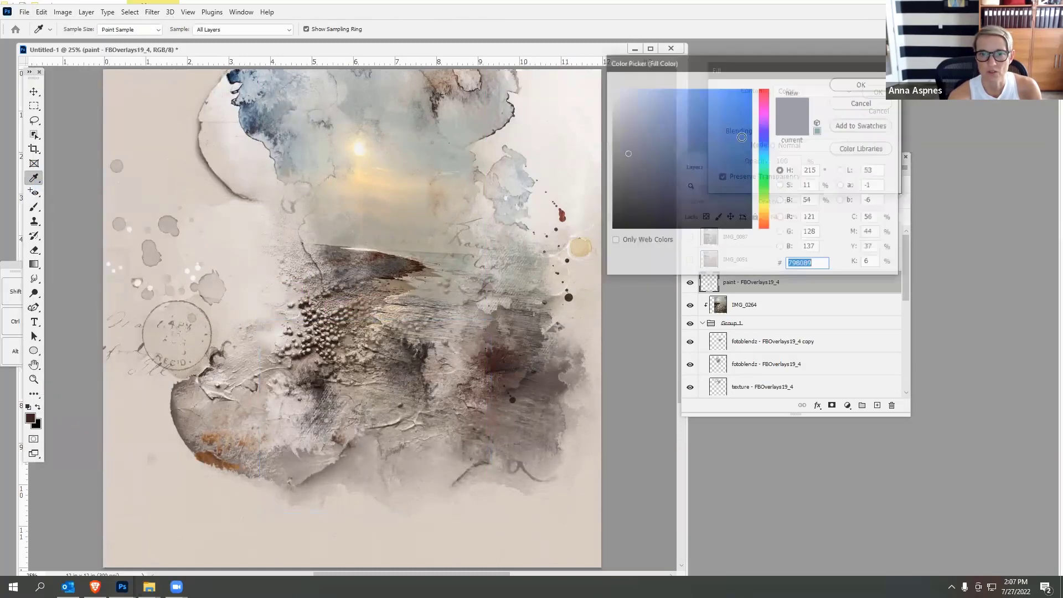
click(510, 374)
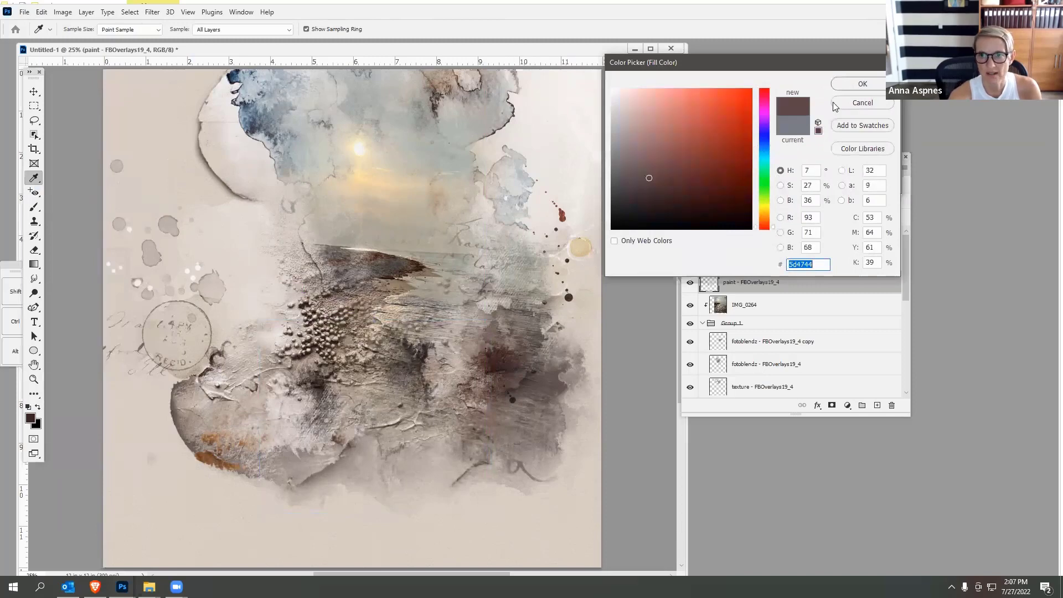
click(857, 86)
key(Return)
key(v)
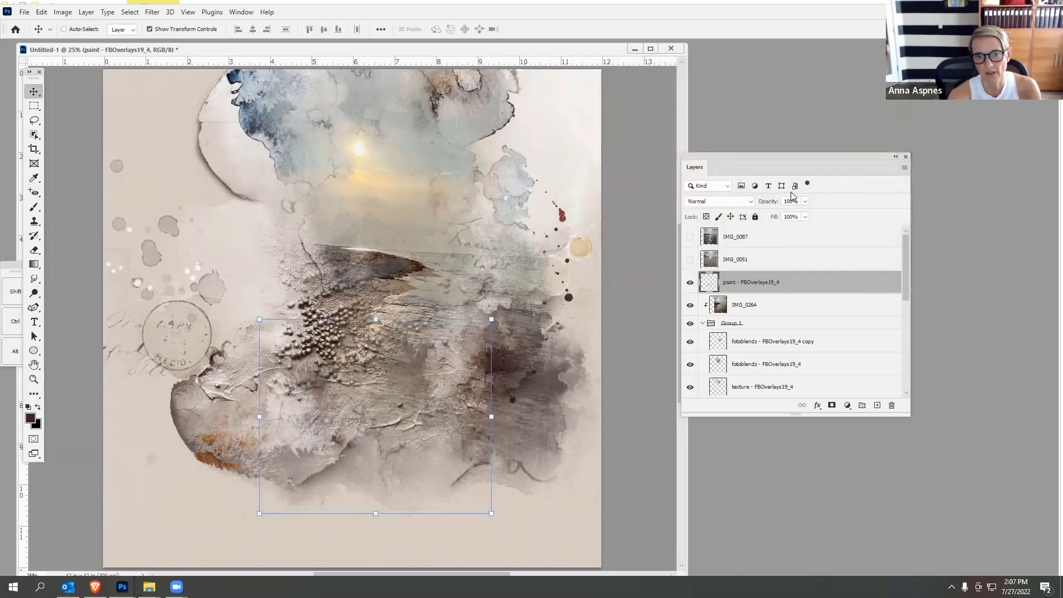
- Set the paint layer's blend mode to Overlay and nudge it slightly up and right on the page
click(734, 203)
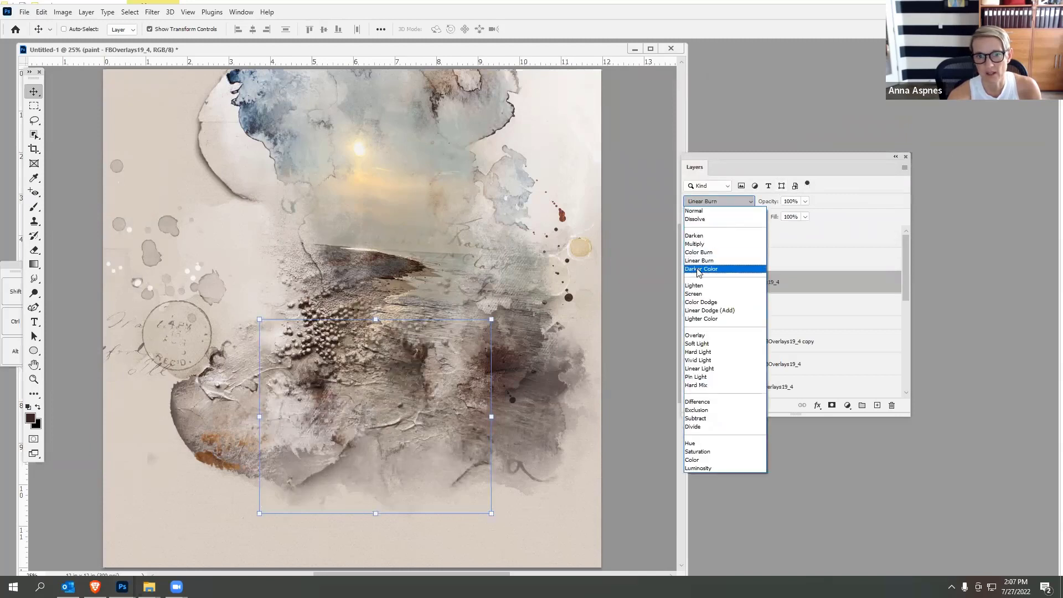
click(695, 336)
mouse_move(410, 358)
mouse_down()
mouse_move(427, 358)
mouse_move(423, 347)
mouse_up()
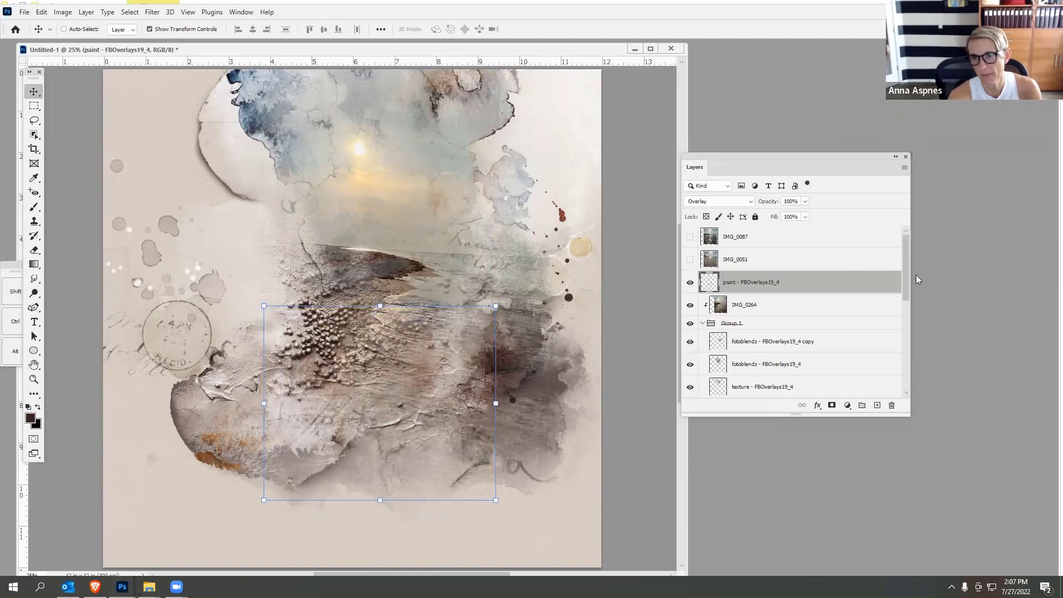
- Preview Vivid Light and other blend modes on the fotoblendz layer directly below the texture layer in Group 1
scroll(748, 309, down, 3)
click(822, 315)
click(719, 202)
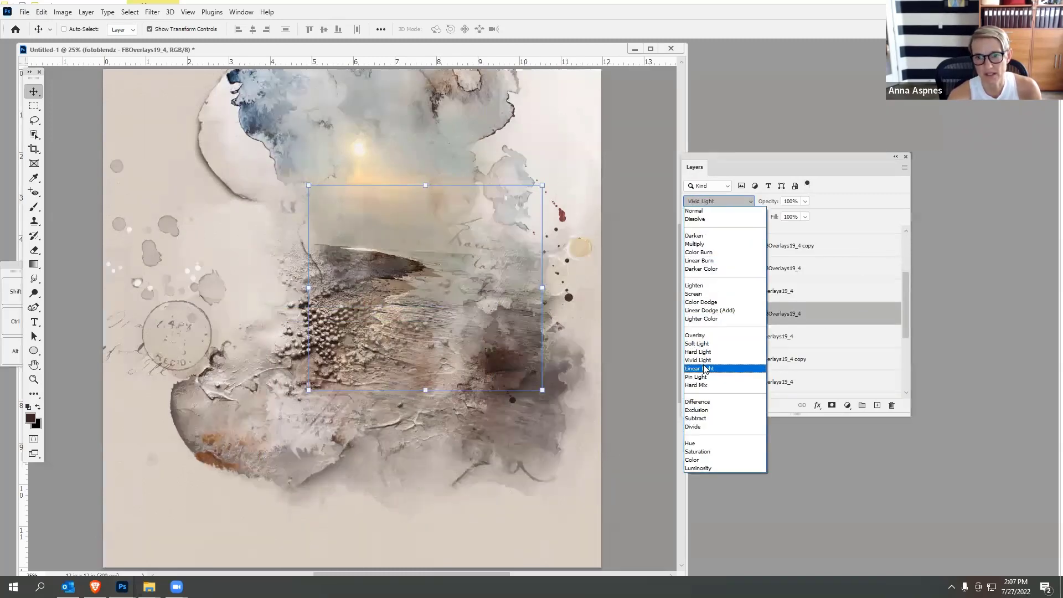
click(787, 312)
- Duplicate the upper canvas layer in Group 1 and undo that duplication
mouse_move(906, 318)
mouse_down()
mouse_move(906, 336)
mouse_move(912, 287)
mouse_move(904, 299)
mouse_up()
click(738, 323)
click(733, 334)
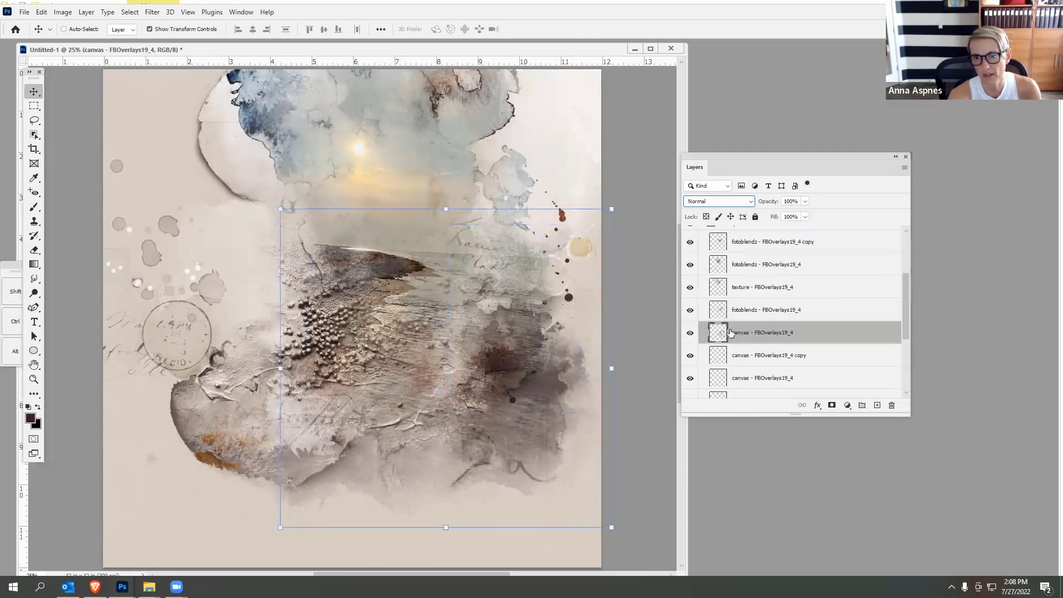
drag(731, 332, 877, 404)
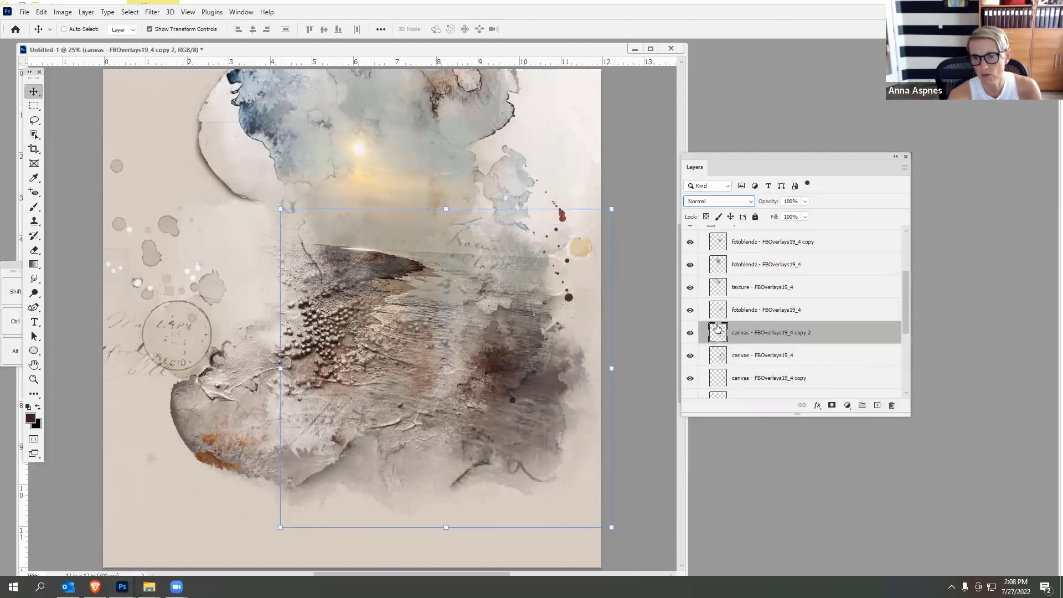
click(42, 12)
click(51, 24)
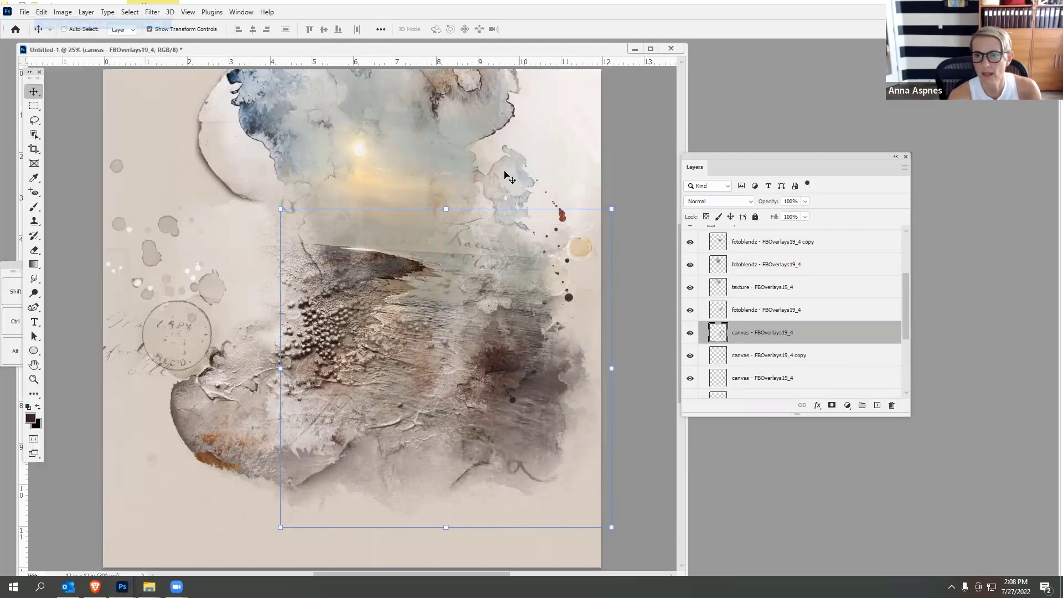
- Duplicate the second fotoblendz layer in Group 1 and the IMG_0264 photo, placing the fotoblendz copy outside the group above the photos
click(735, 266)
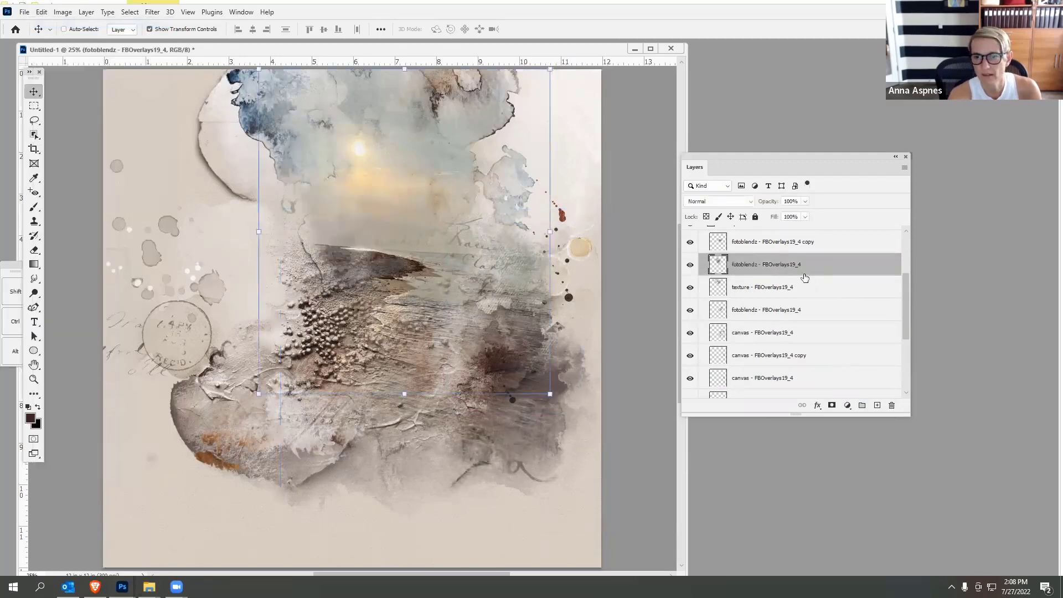
drag(776, 268, 877, 405)
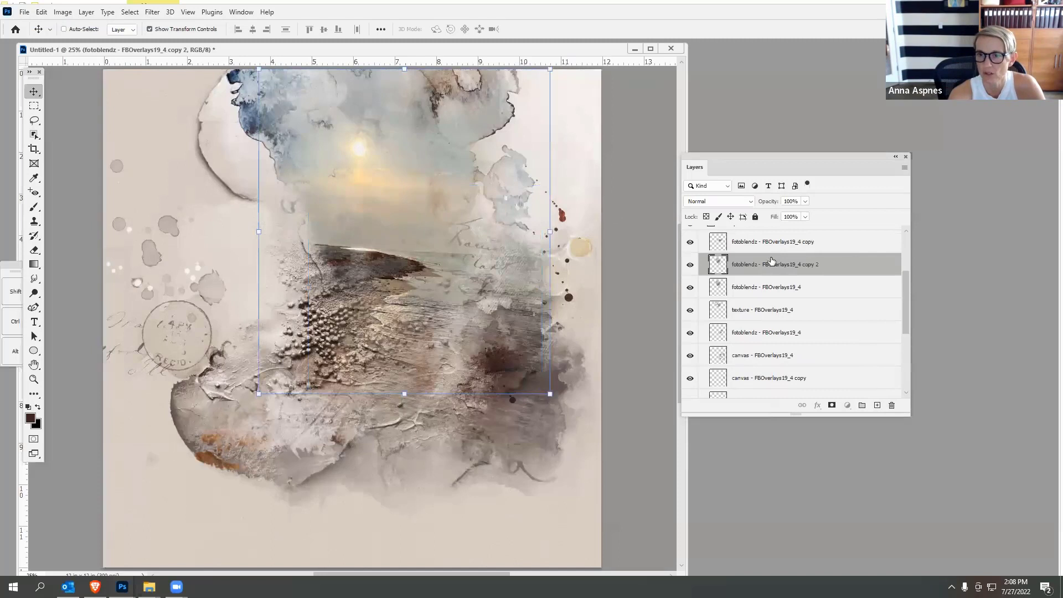
drag(906, 286, 906, 254)
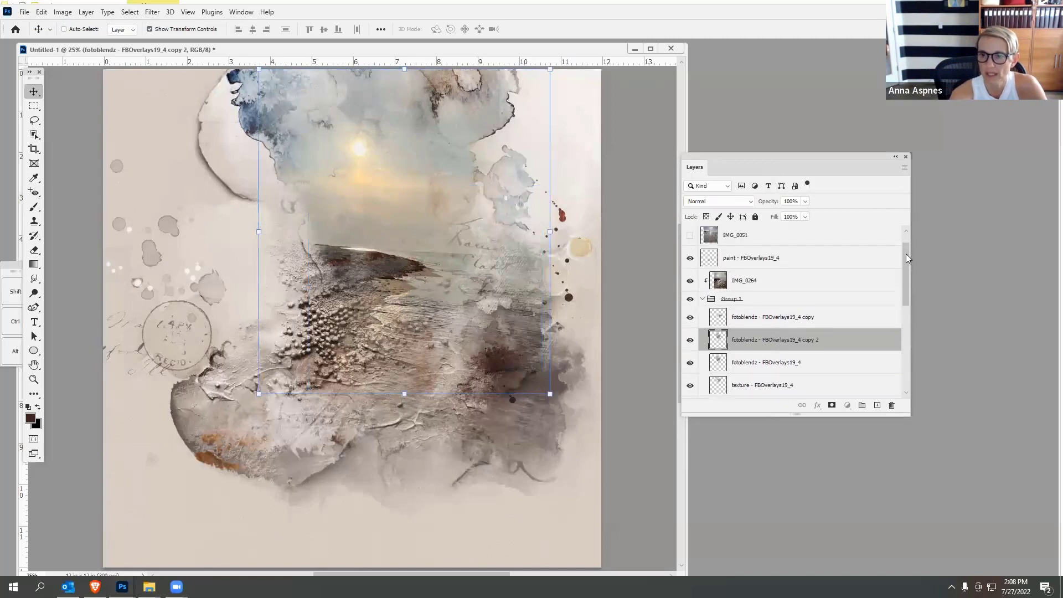
mouse_move(732, 347)
mouse_down()
mouse_move(739, 266)
mouse_move(722, 282)
mouse_move(797, 355)
mouse_move(876, 404)
mouse_up()
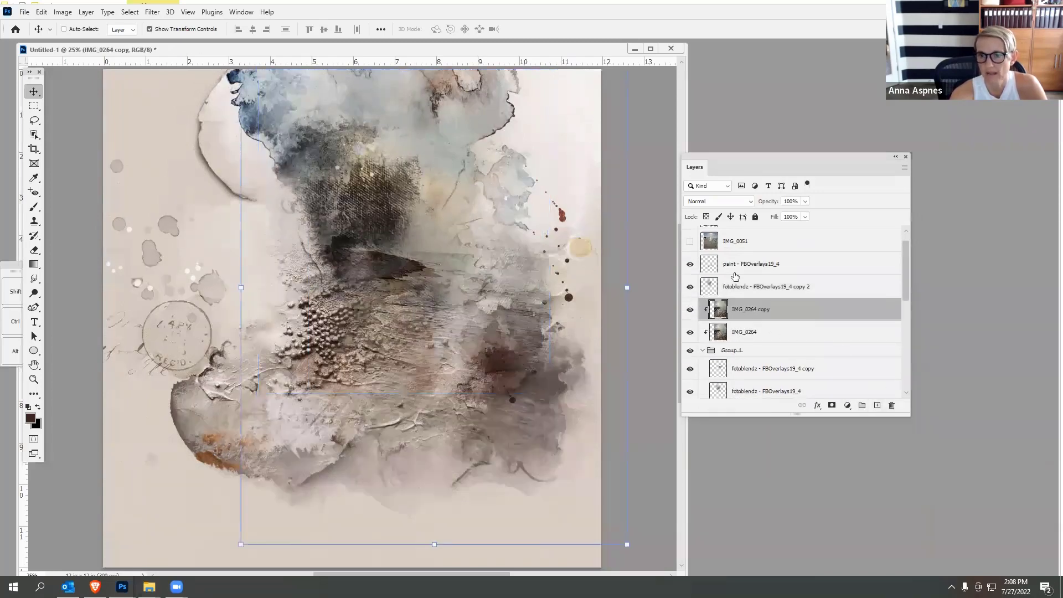
- Move the IMG_0264 copy directly above the ungrouped fotoblendz copy and clip it to that layer
drag(719, 299, 715, 277)
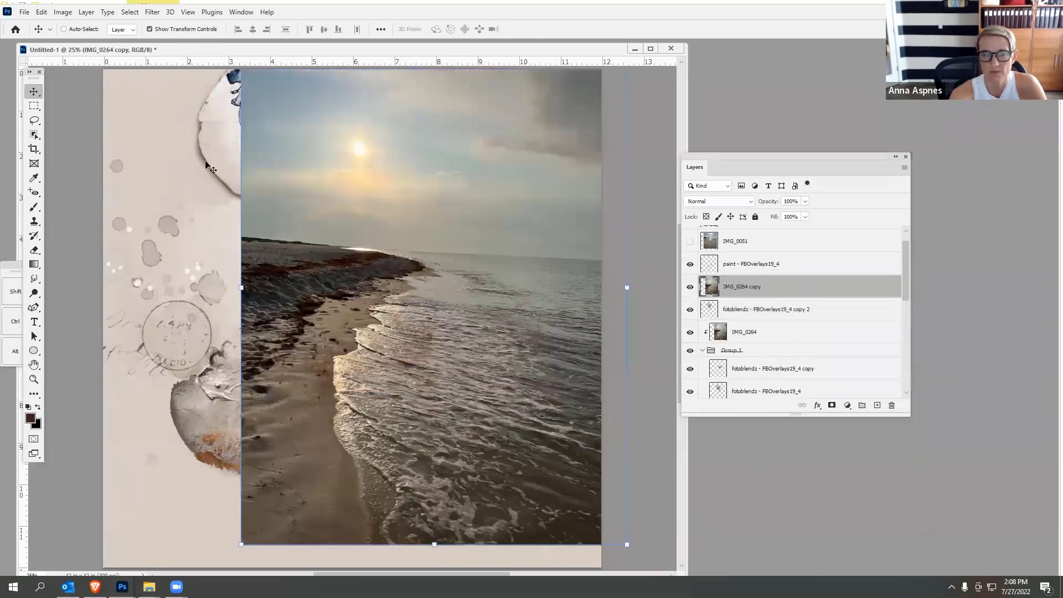
click(86, 11)
click(86, 205)
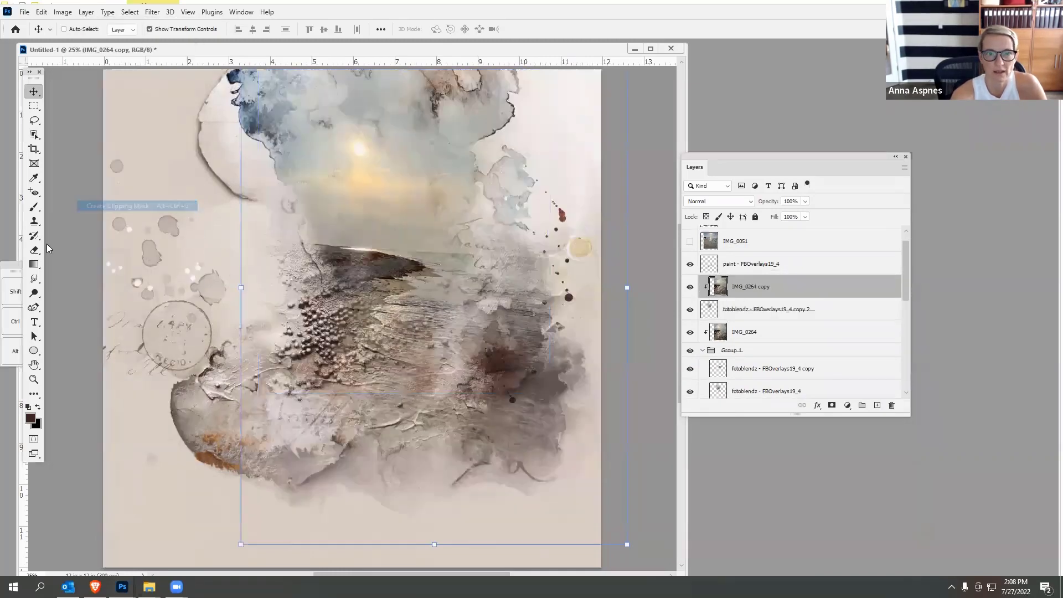
- Set the blend mode of the ungrouped fotoblendz copy beneath the clipped IMG_0264 copy to Overlay
click(714, 309)
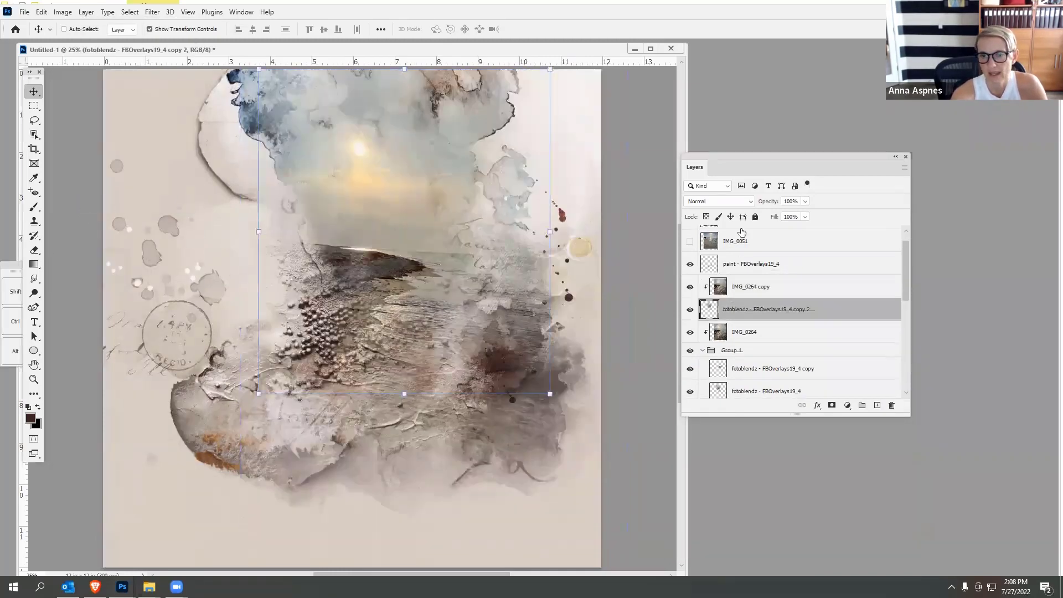
click(721, 202)
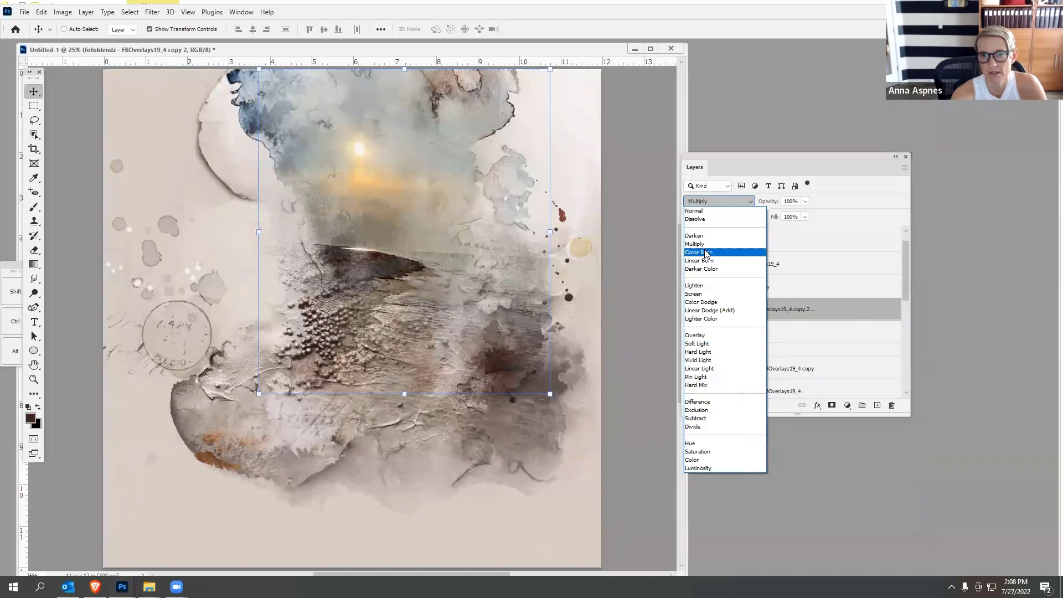
click(696, 336)
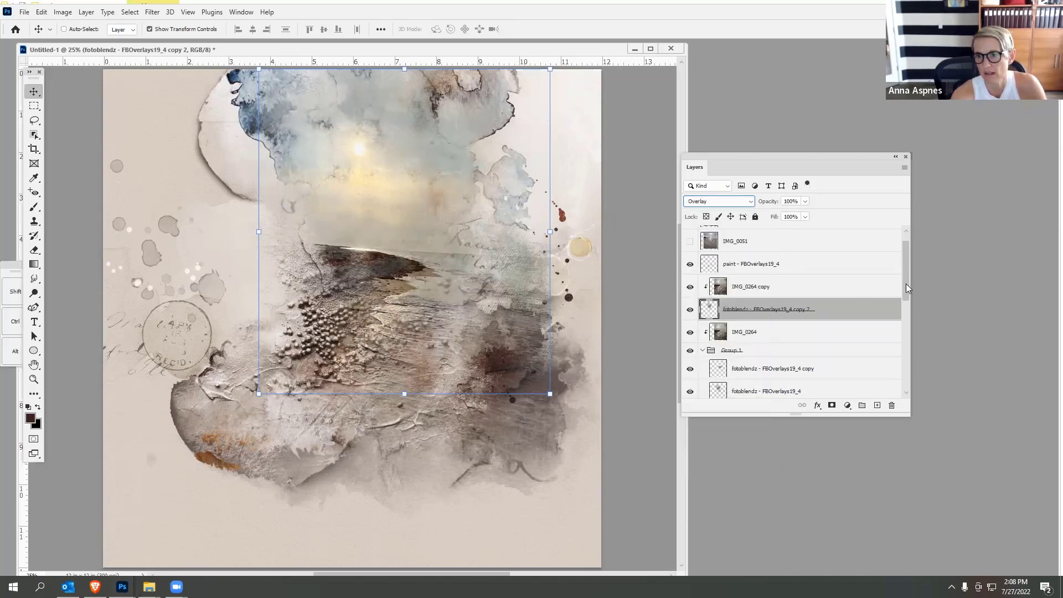
- Toggle the bottom fotoblendz layer in Group 1 to compare the blend with and without it, leaving it hidden
drag(906, 284, 904, 354)
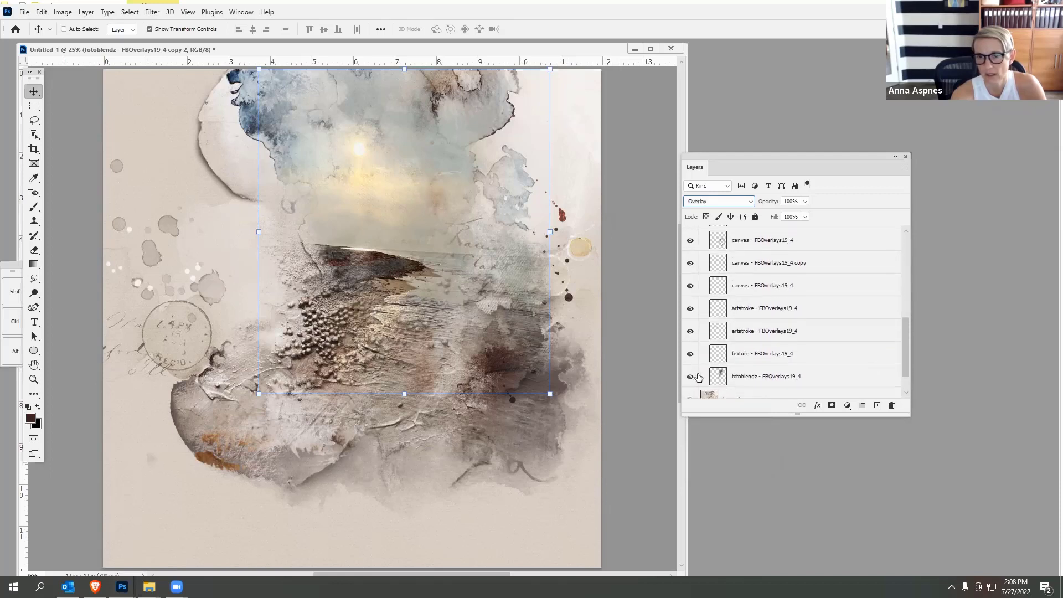
click(691, 377)
click(690, 377)
click(690, 378)
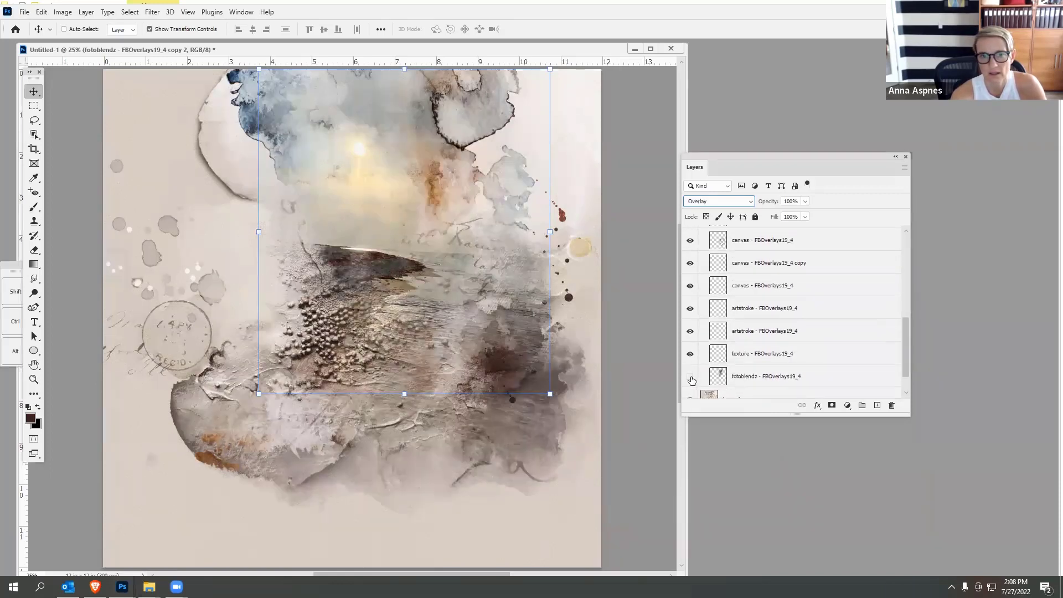
click(691, 378)
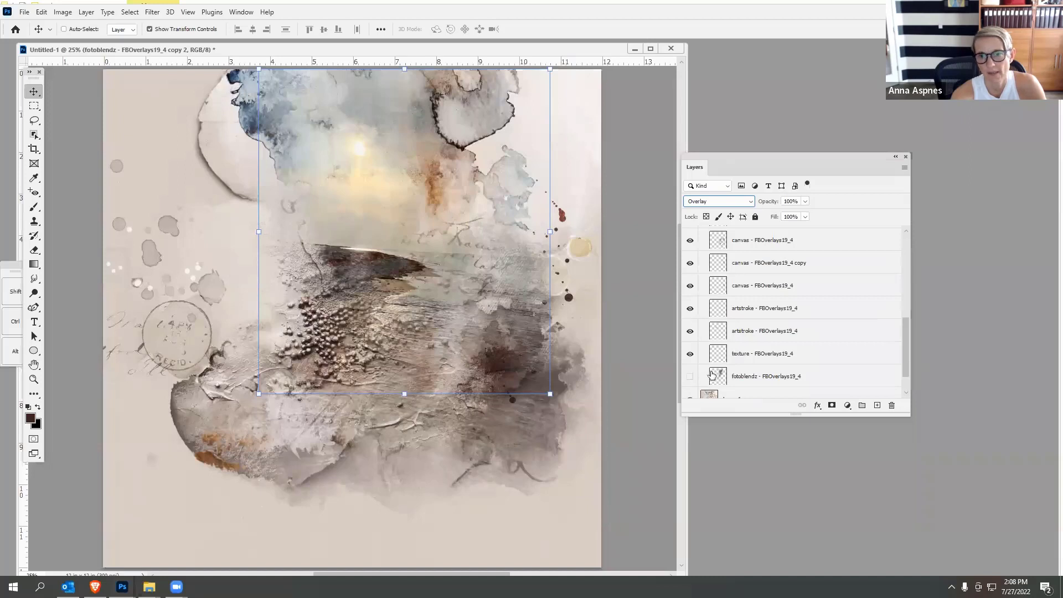
- Move the hidden fotoblendz layer out of Group 1 to beneath the paint layer, and place a duplicate of IMG_0264 copy directly above it
mouse_move(722, 380)
mouse_down()
mouse_move(736, 232)
mouse_move(751, 350)
mouse_move(771, 287)
mouse_up()
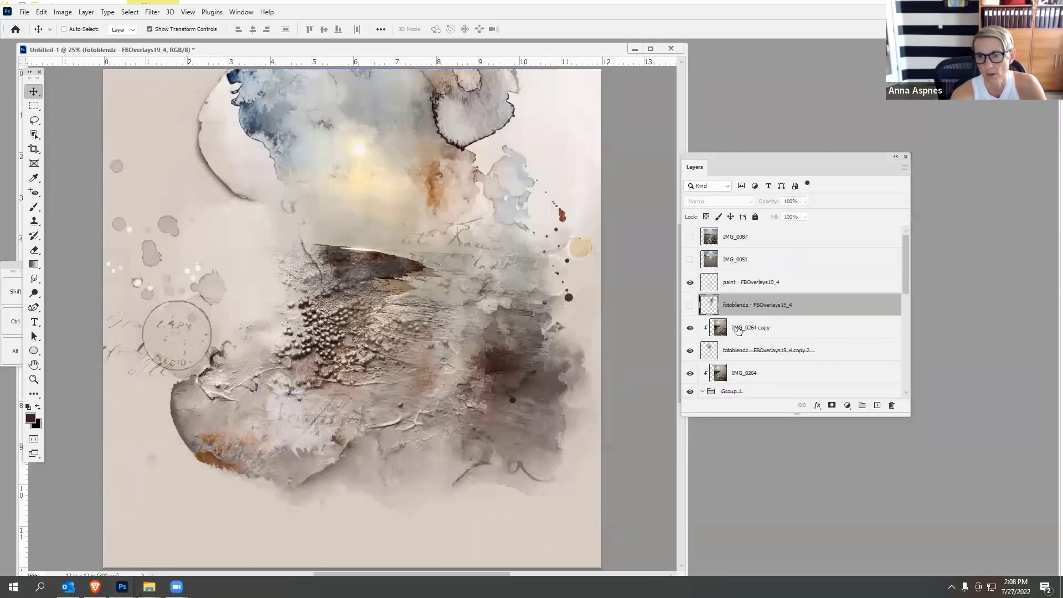
drag(761, 330, 877, 405)
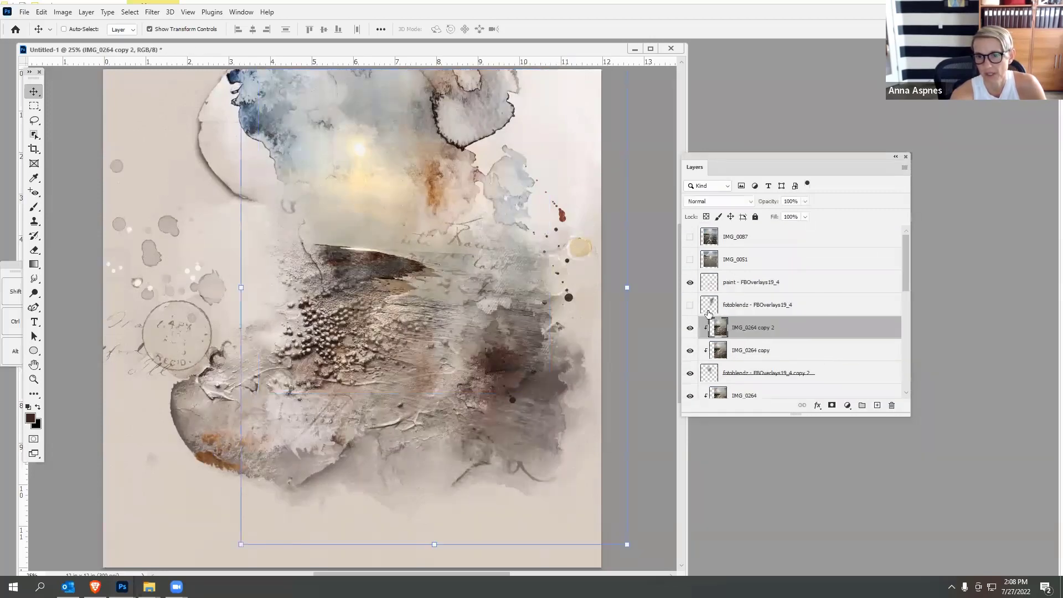
drag(720, 327, 722, 287)
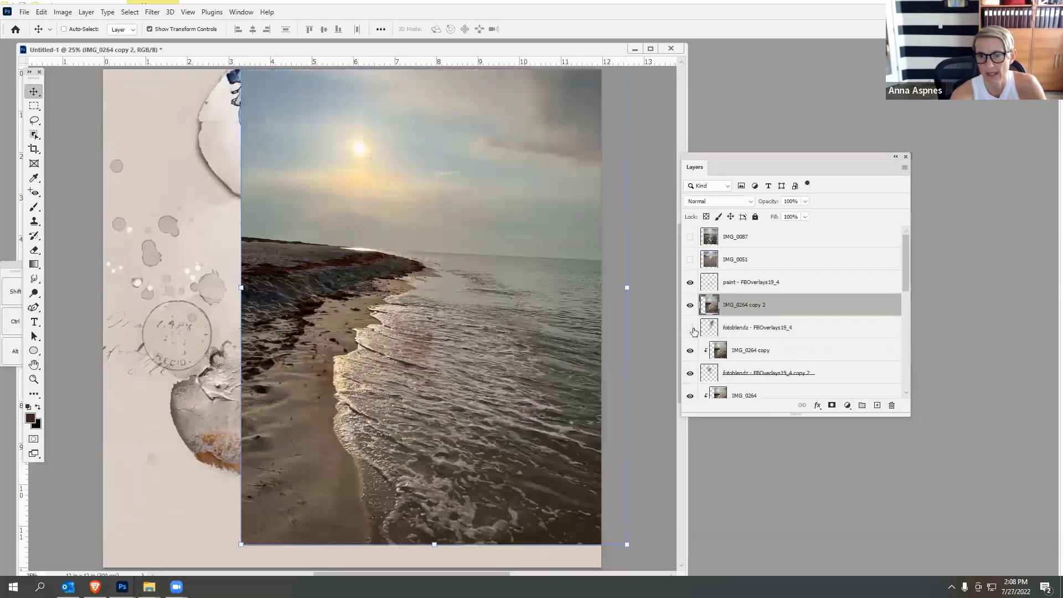
- Make the ungrouped fotoblendz layer visible and clip the IMG_0264 copy 2 photo to it
click(690, 305)
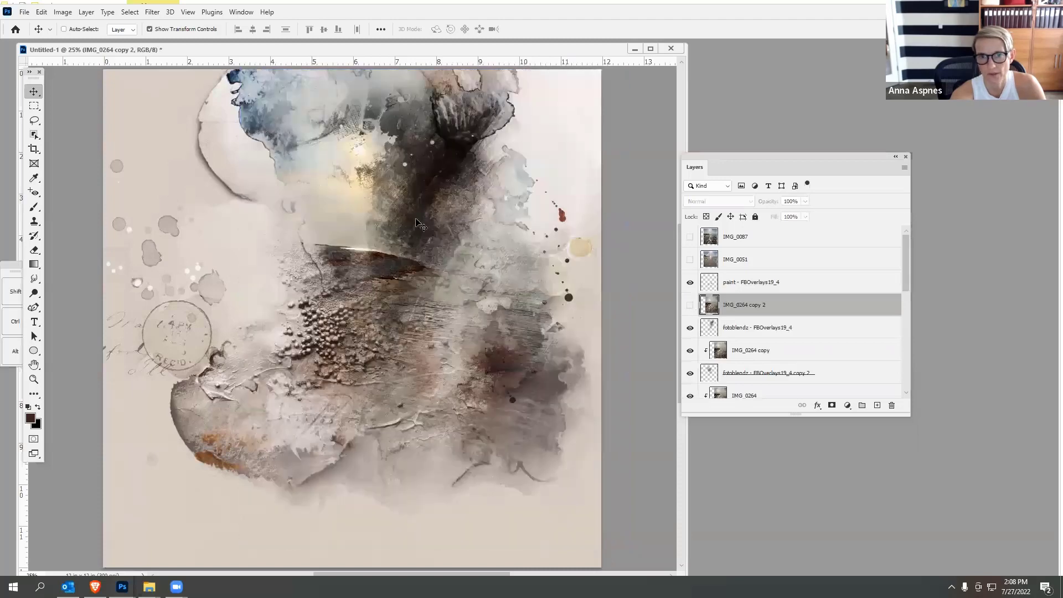
click(690, 305)
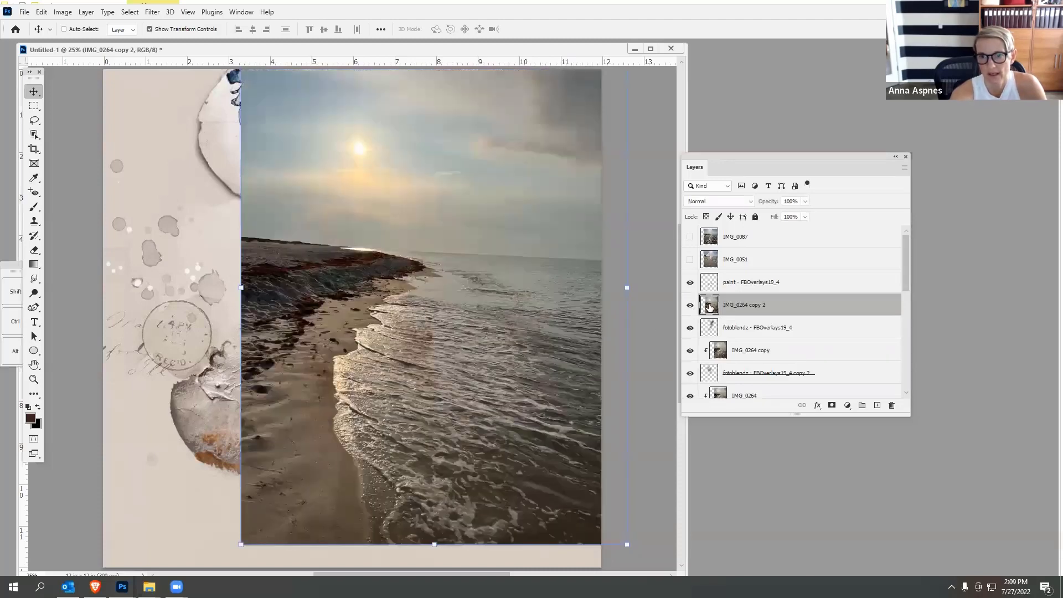
click(87, 11)
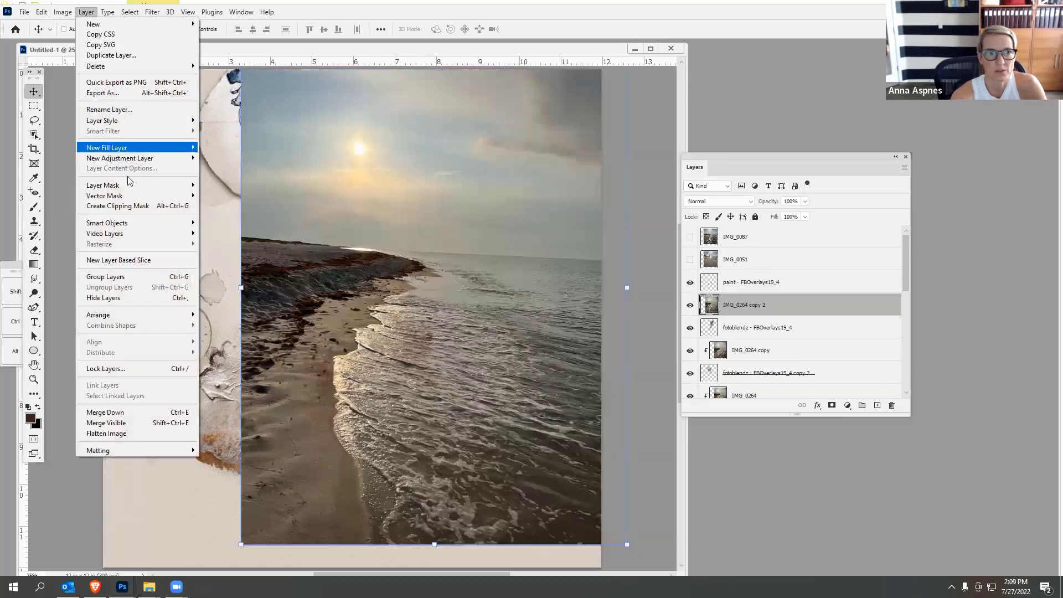
click(136, 206)
- Set the blend mode of the fotoblendz layer beneath IMG_0264 copy 2 to Overlay
click(736, 327)
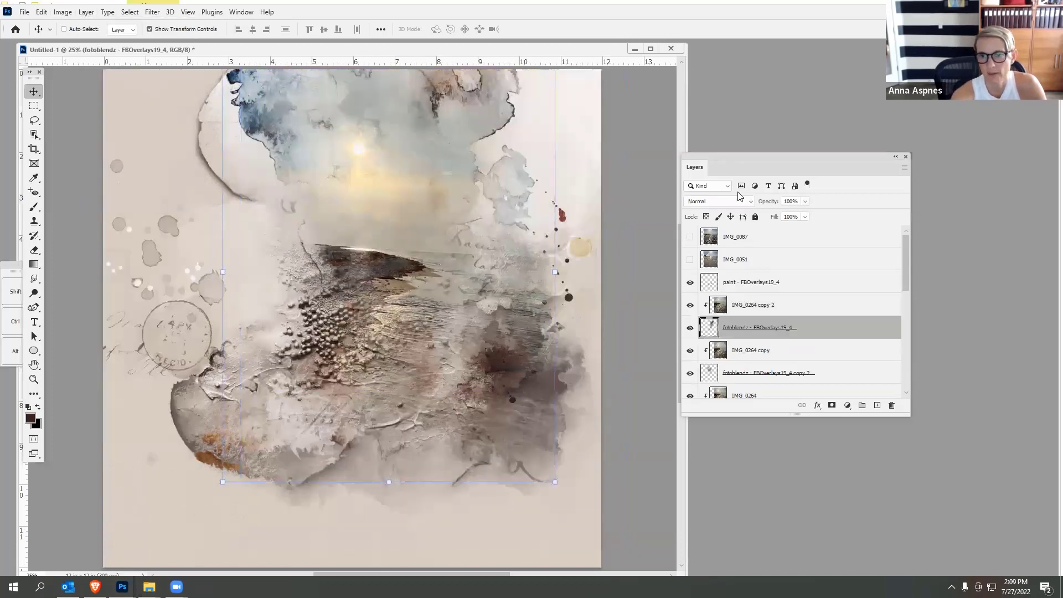
click(720, 200)
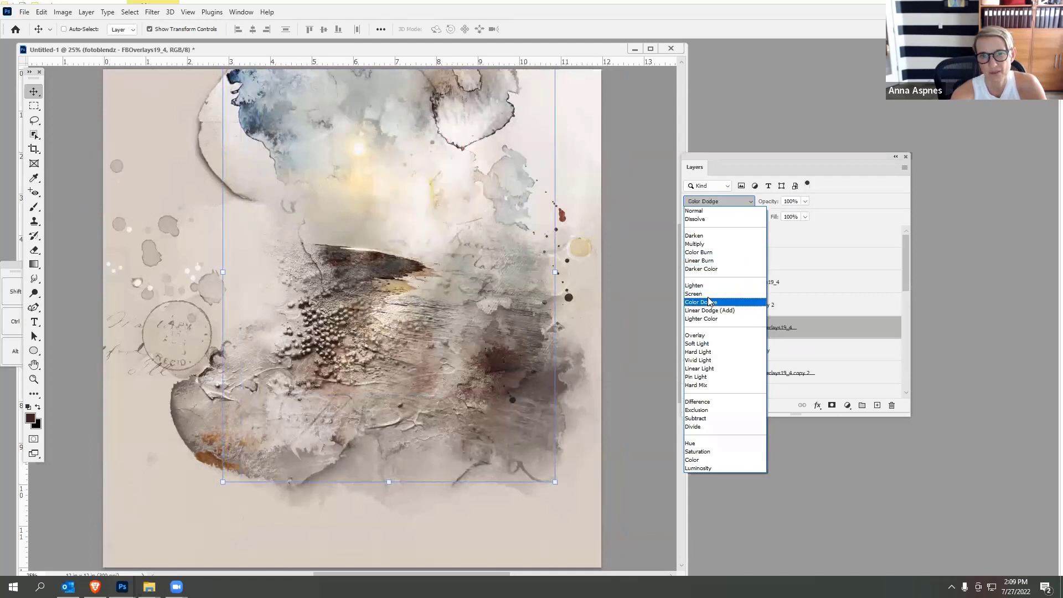
click(696, 336)
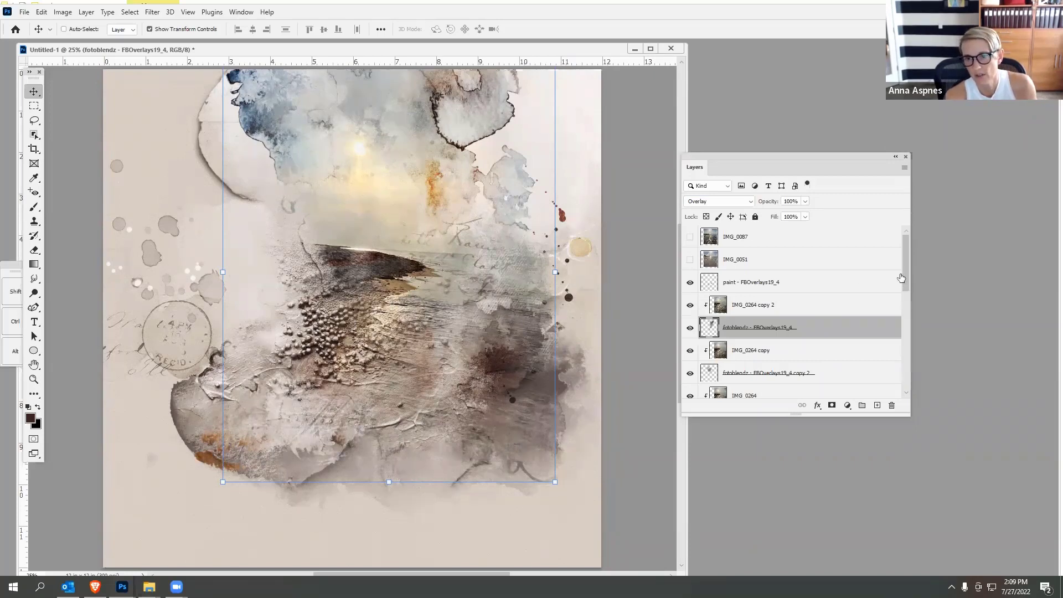
- Collapse Group 1 and group it with the three clipped IMG_0264 photos and the two fotoblendz layers above it
drag(904, 272, 903, 309)
click(752, 270)
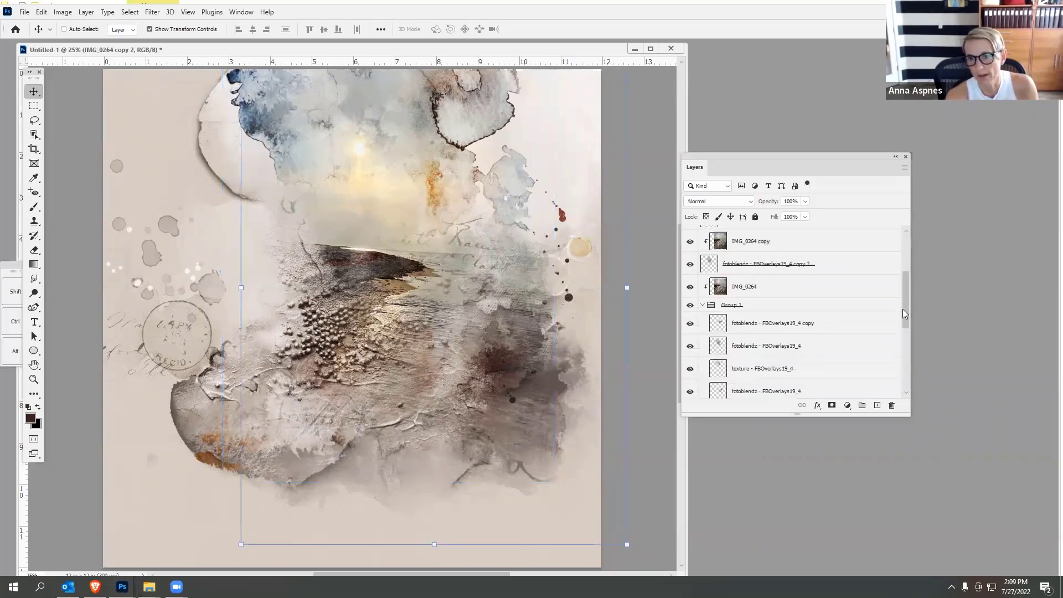
click(701, 305)
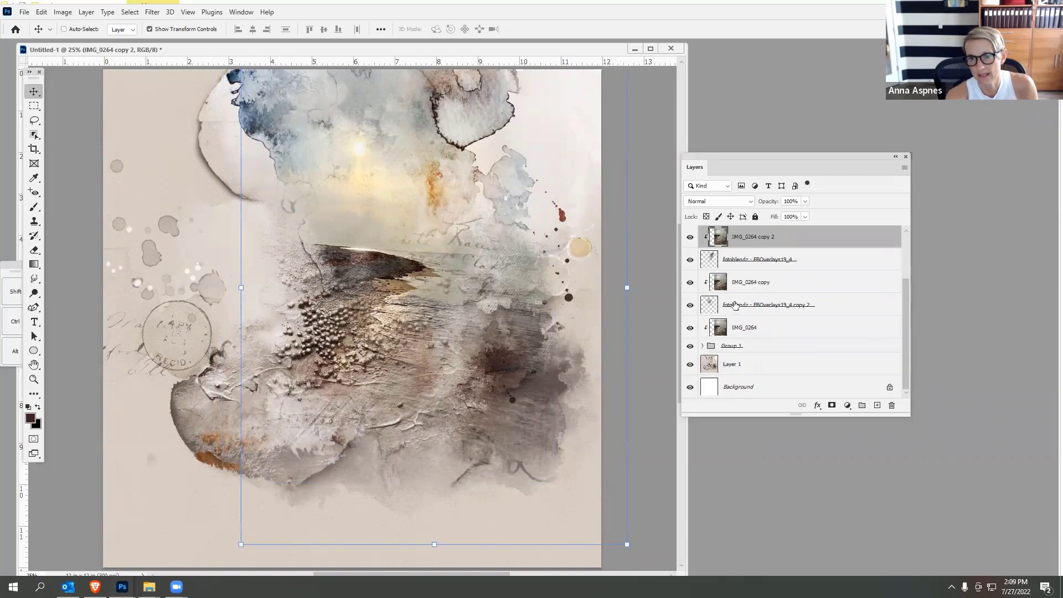
click(729, 345)
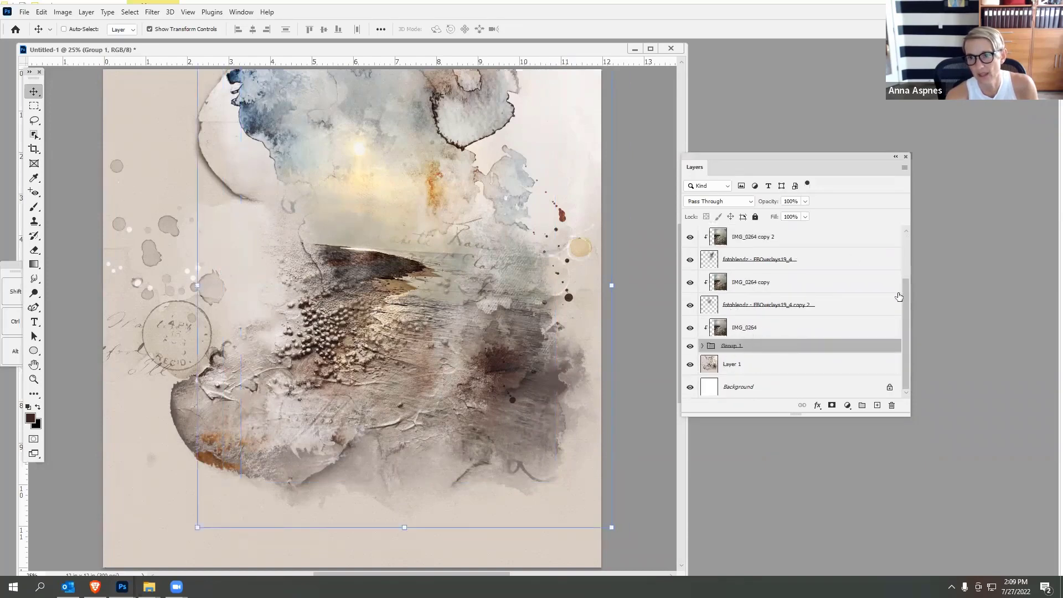
scroll(898, 298, up, 1)
click(732, 253)
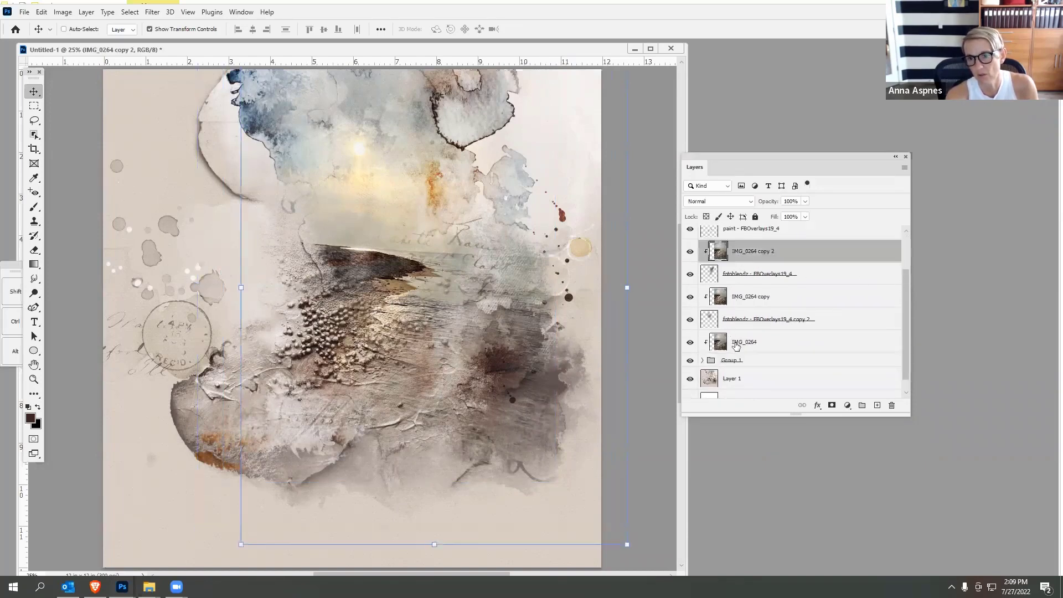
shift+click(734, 360)
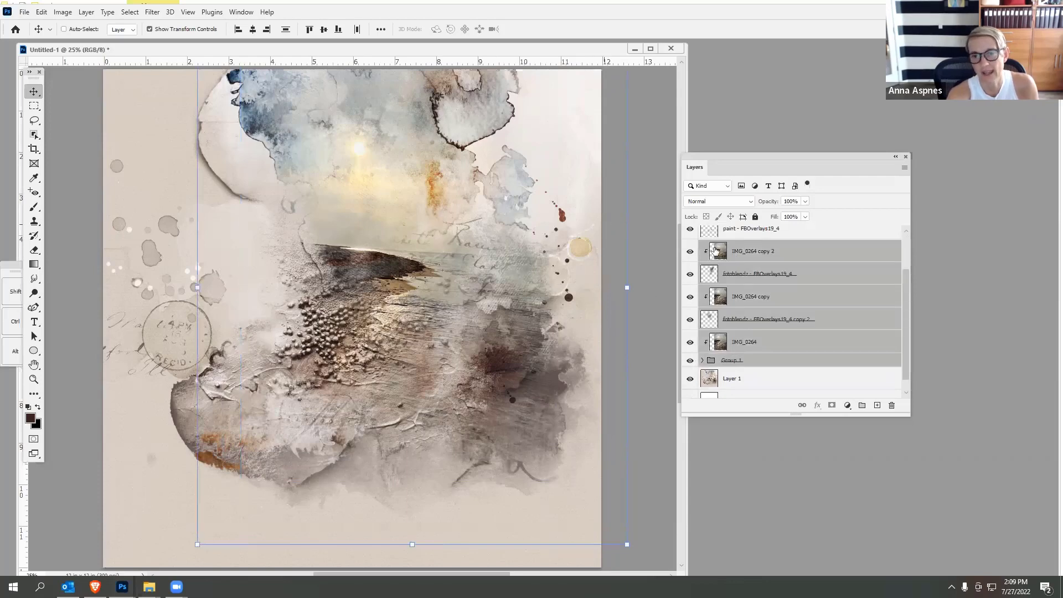
click(86, 11)
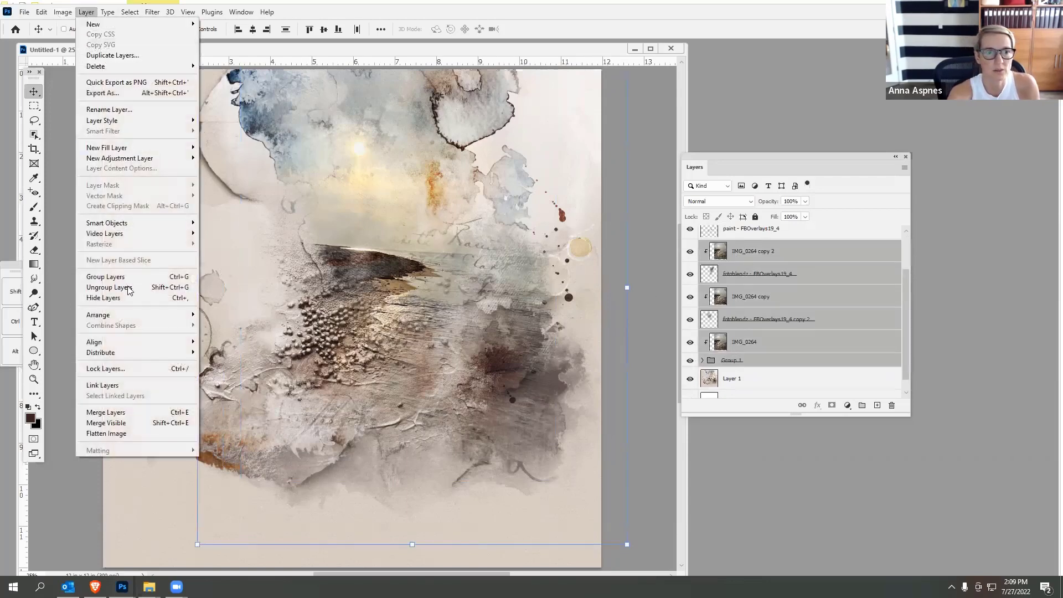
click(108, 276)
- Rename the new layer group as FB Overlay 19
double_click(725, 299)
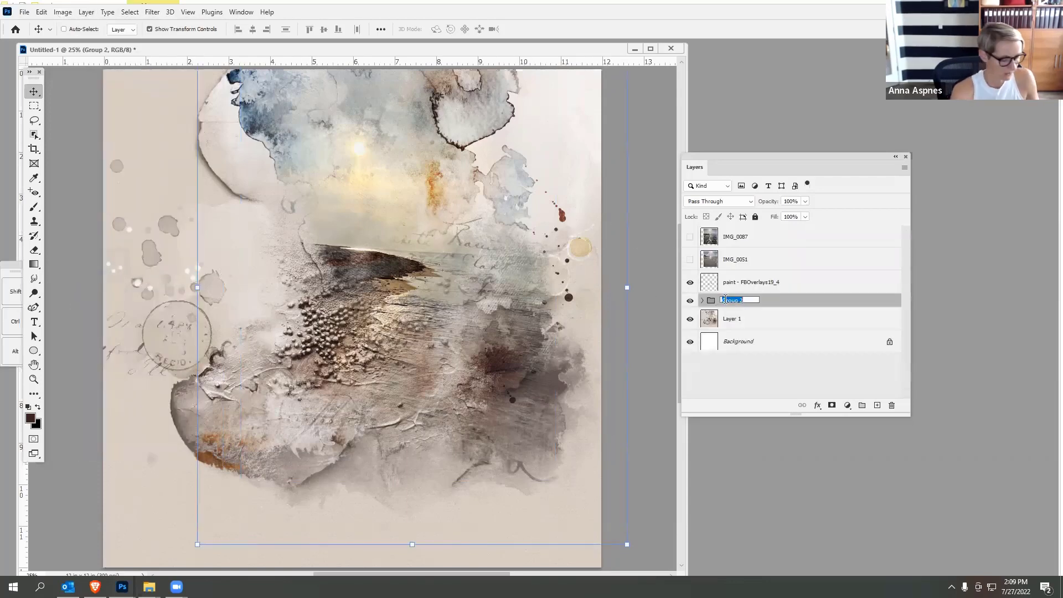
text(FB Overlay)
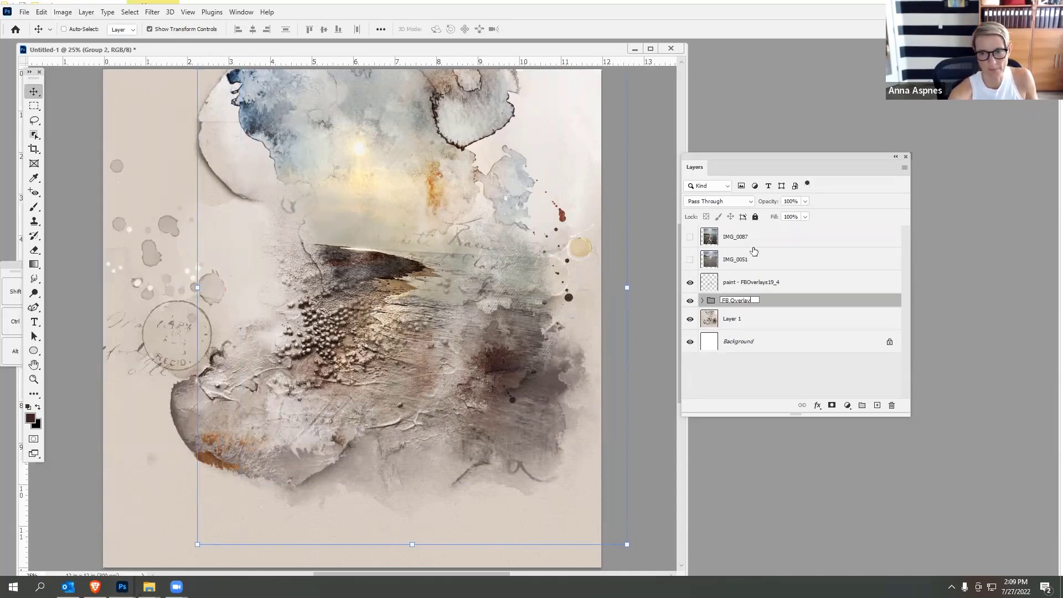
text( 19)
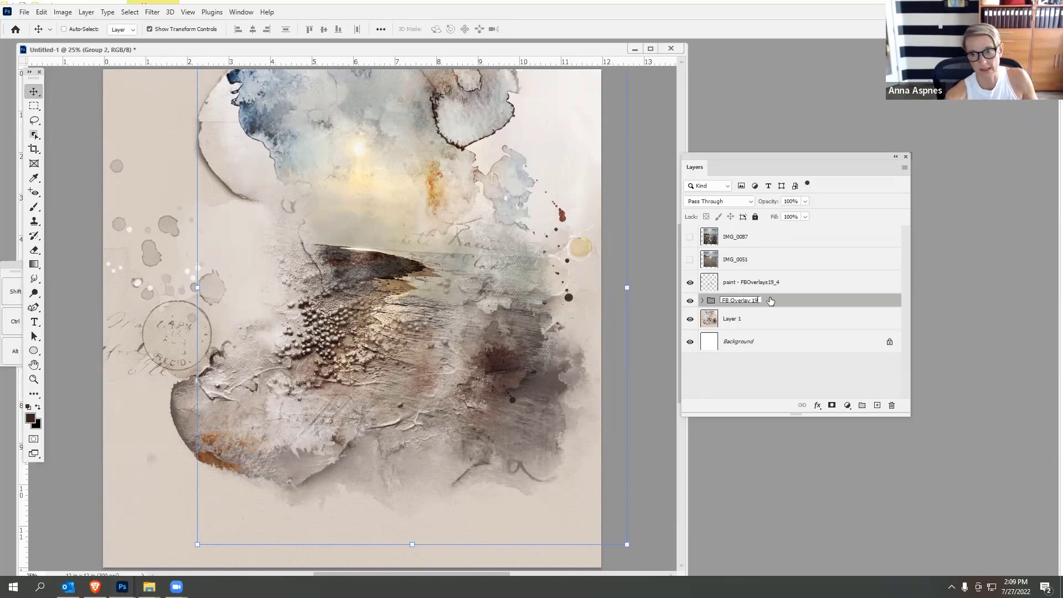
click(770, 300)
- Duplicate the FB Overlay 19 group and set the duplicate's opacity to 39%
drag(781, 299, 881, 400)
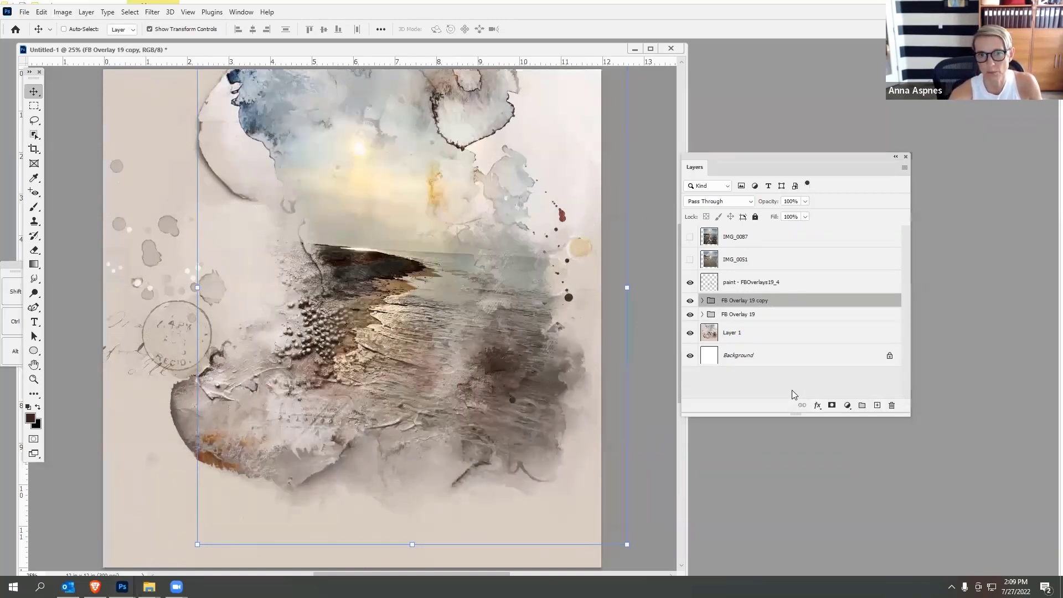
click(805, 202)
drag(788, 220, 790, 220)
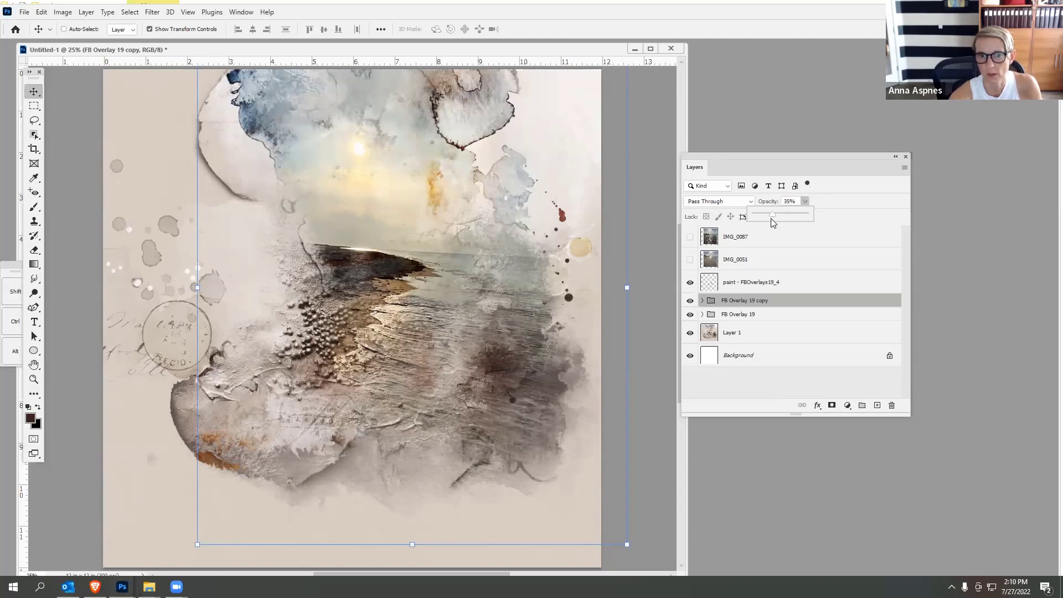
drag(771, 218, 771, 219)
drag(773, 220, 775, 220)
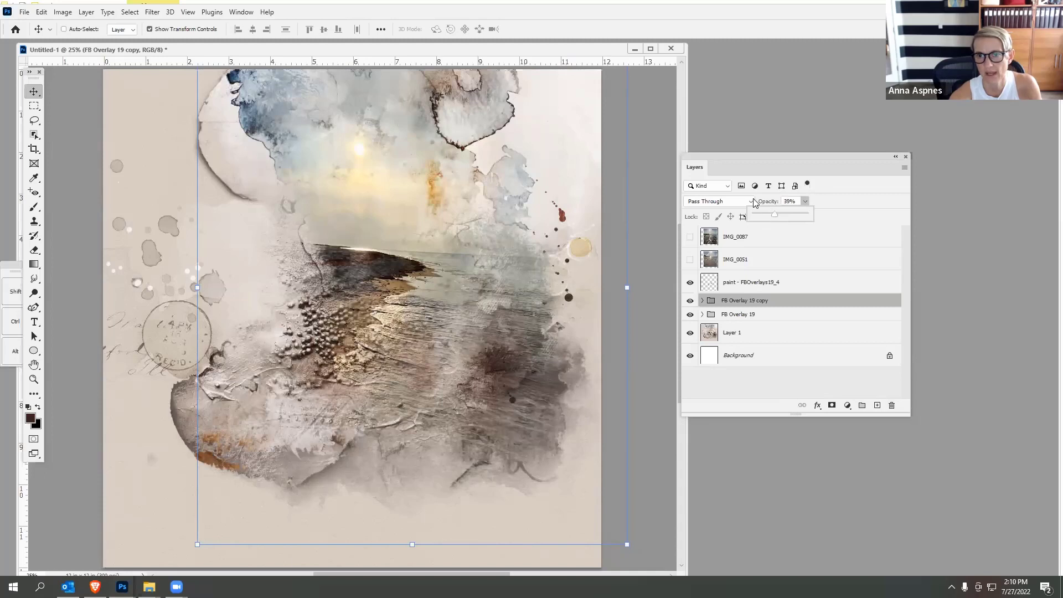
- Set the blend mode of the FB Overlay 19 copy group to Darker Color
click(719, 201)
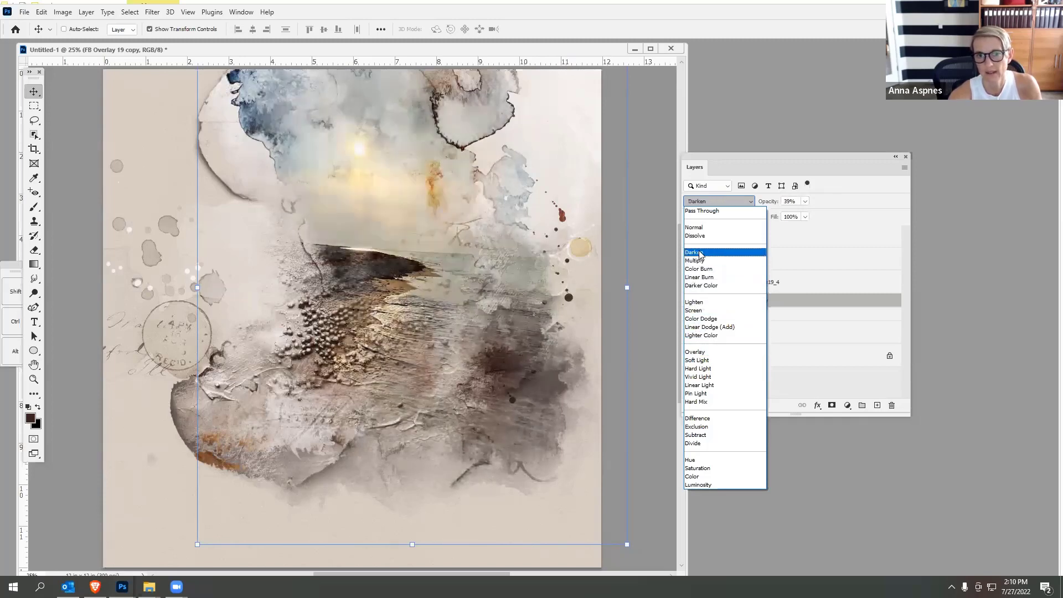
click(695, 288)
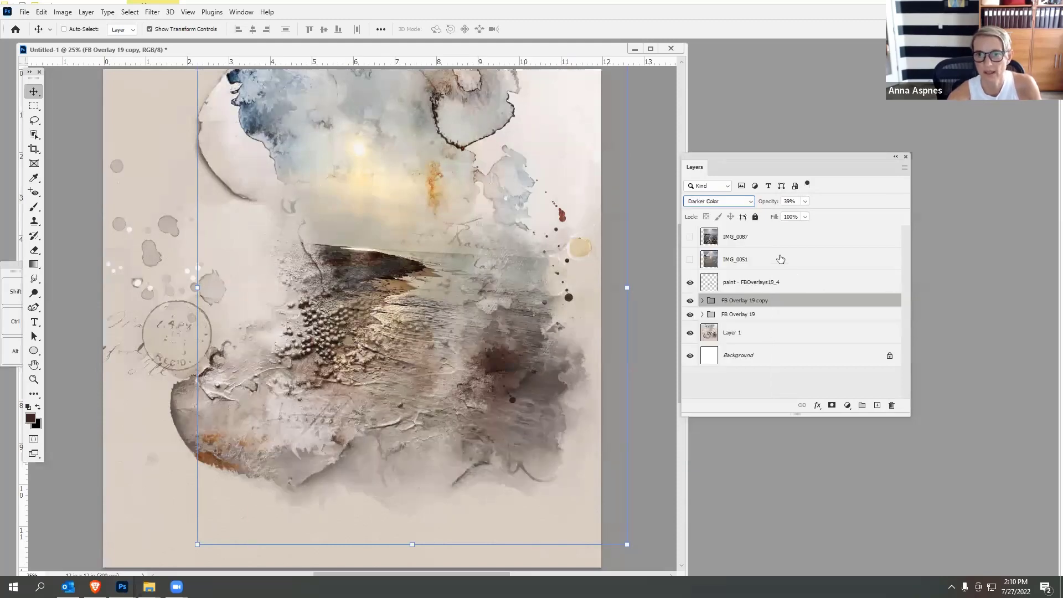
drag(798, 157, 824, 134)
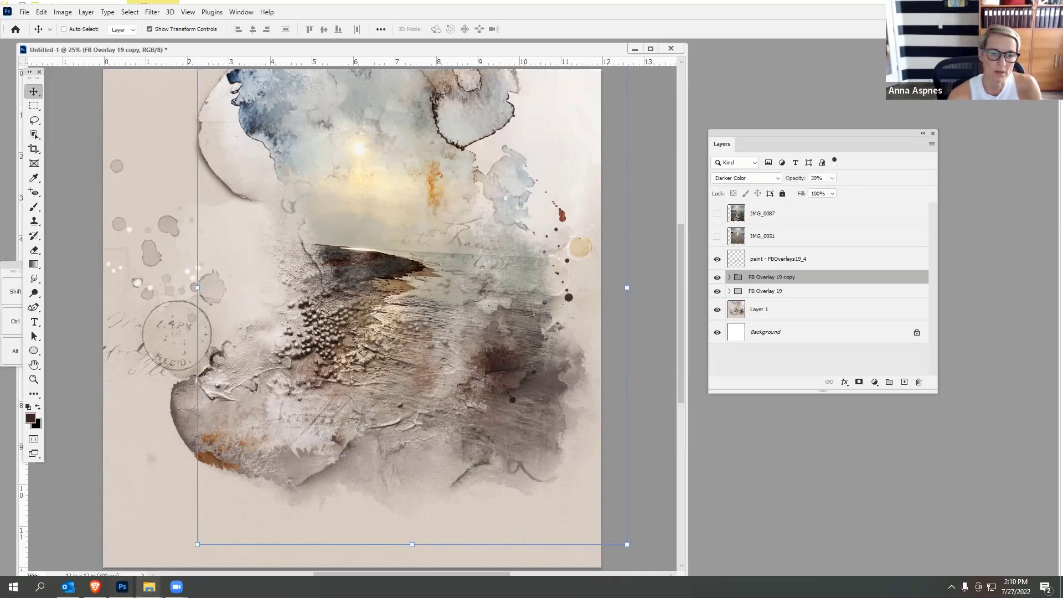
- Switch to File Explorer and open AASPN_PlageBONUS_MultiMedia.psd from the BONUS ArtPlay Plage Collection's Element folder in Photoshop
mouse_move(135, 566)
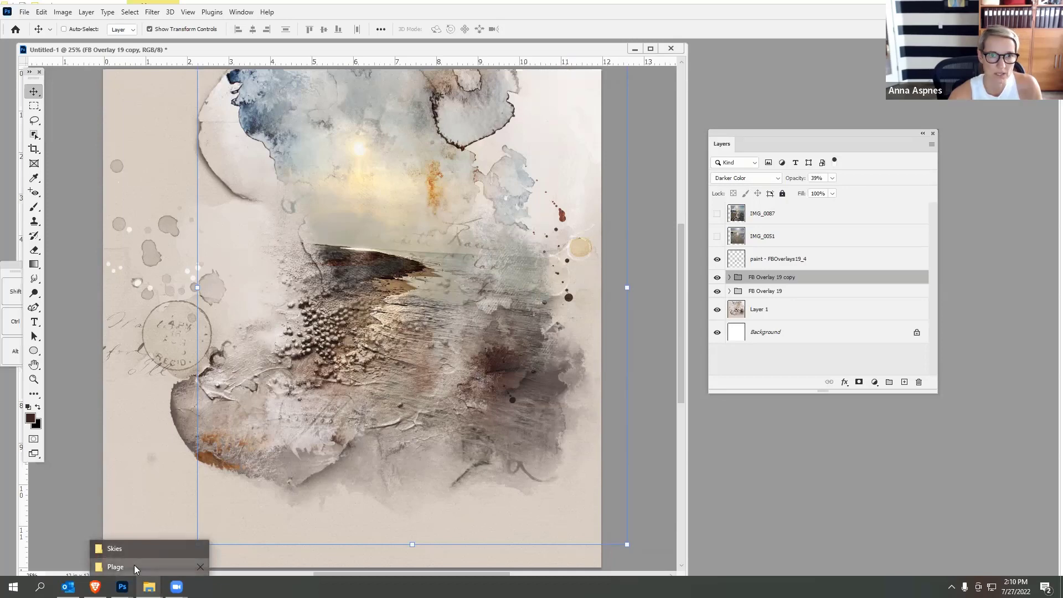
click(134, 566)
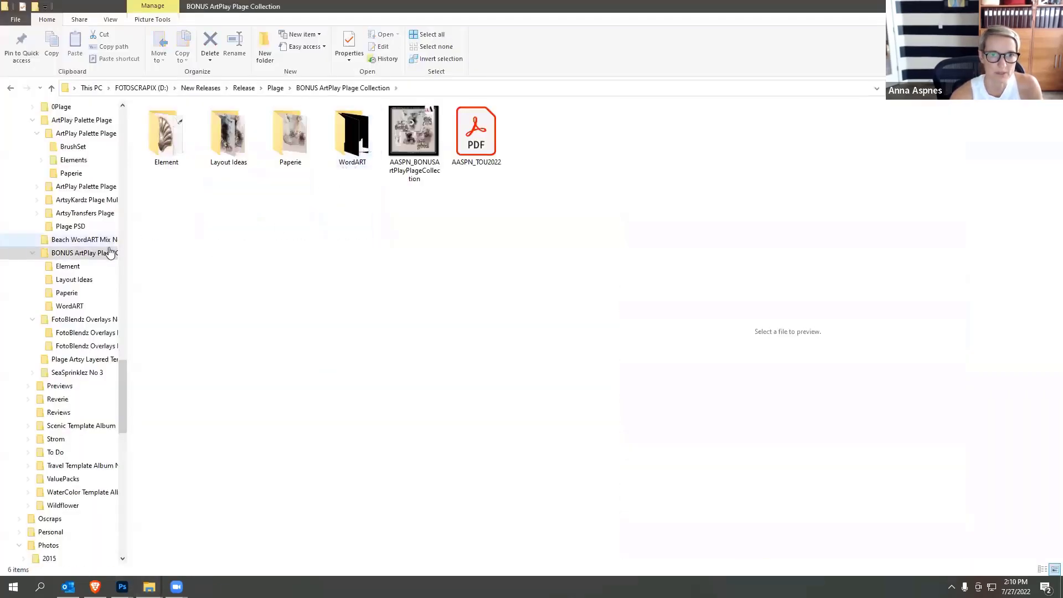
double_click(166, 136)
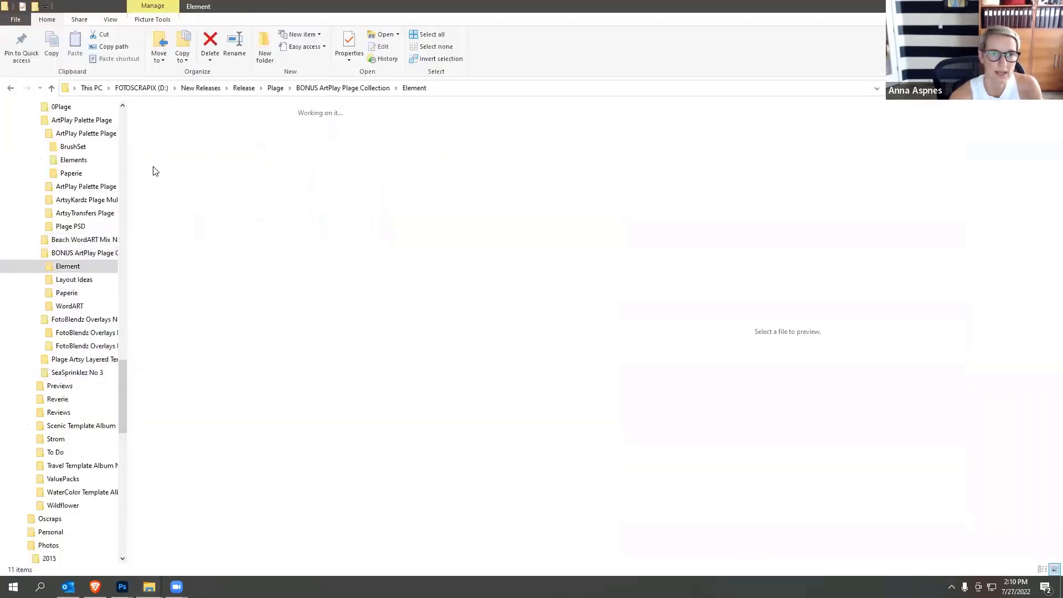
click(230, 141)
drag(229, 140, 581, 183)
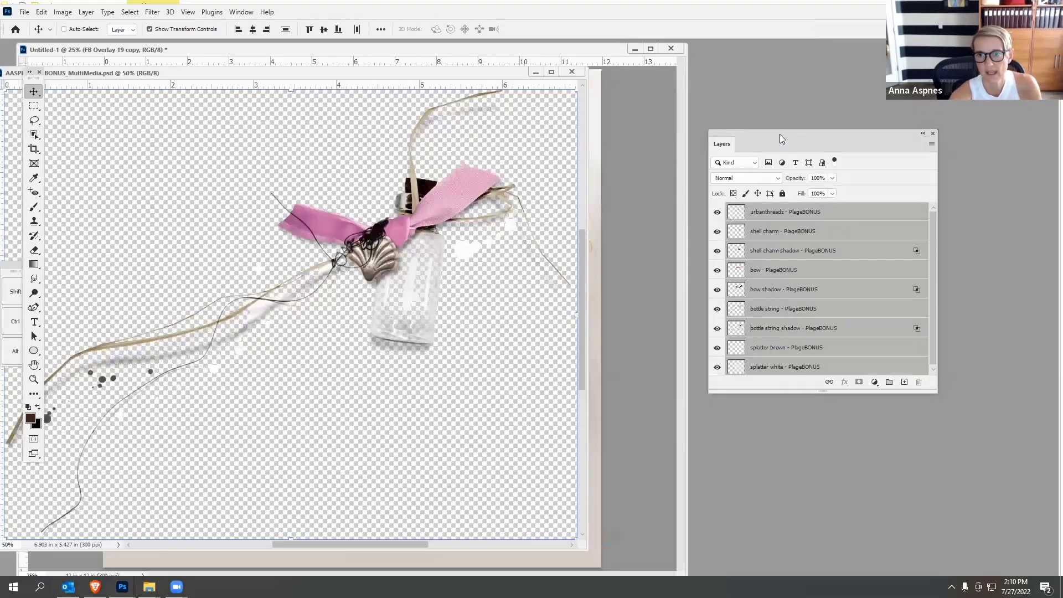
- Copy all layers of the bow-and-bottle embellishment into the scrapbook page, placing them over the lower-right part of the photo blend
drag(353, 73, 387, 187)
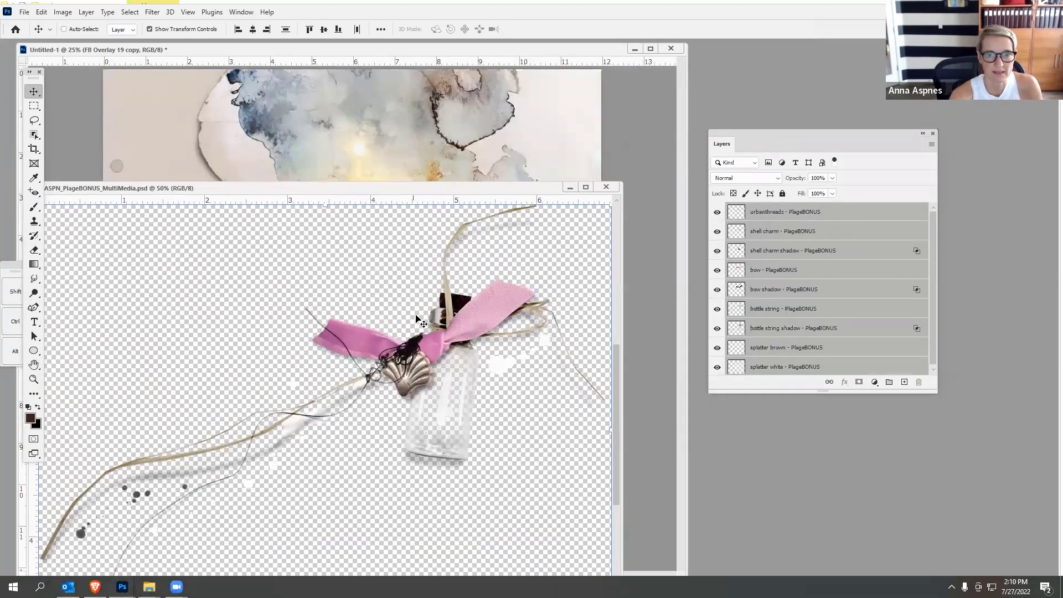
drag(421, 321, 488, 372)
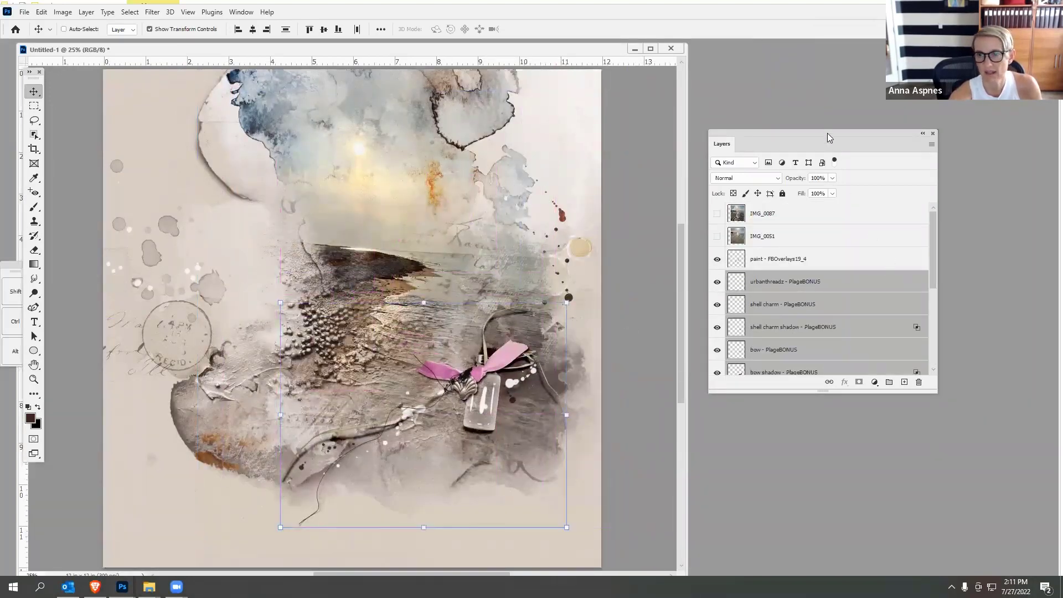
drag(827, 133, 807, 83)
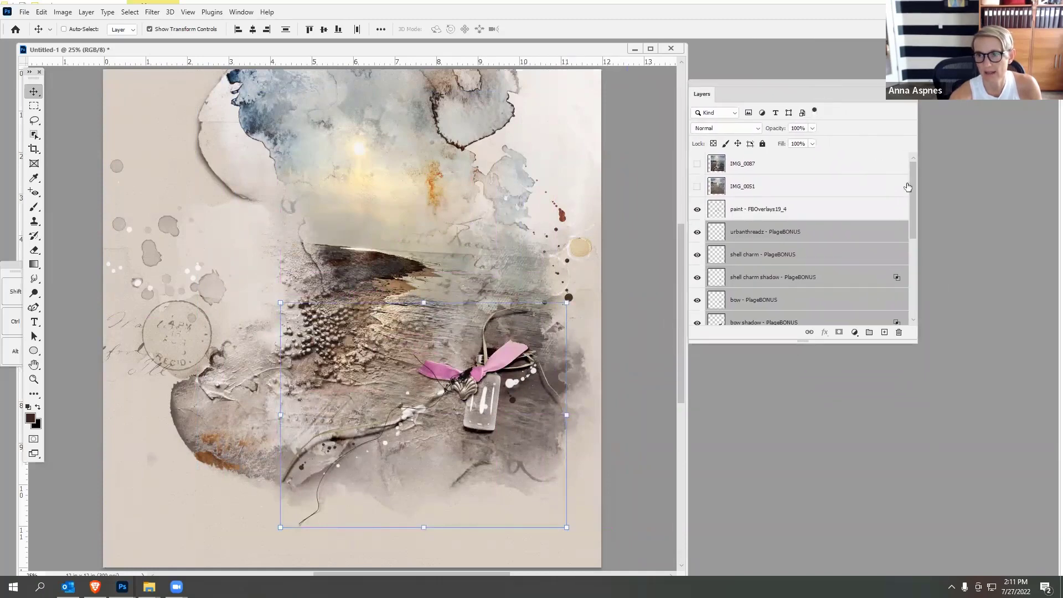
- Group the placed PlageBONUS embellishment layers and rename the group as element
click(86, 13)
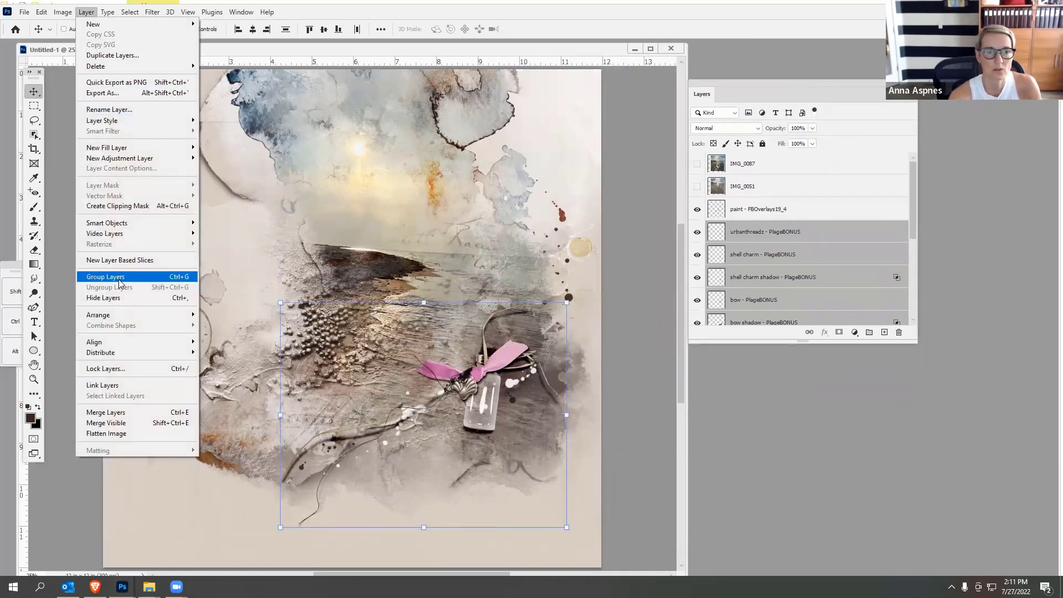
click(118, 276)
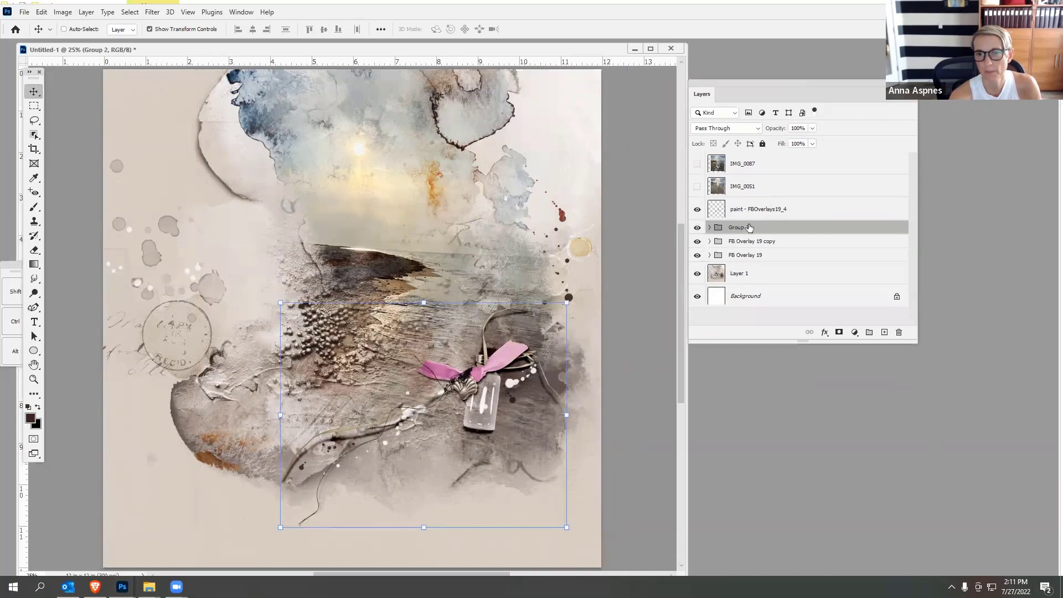
double_click(750, 228)
text(element)
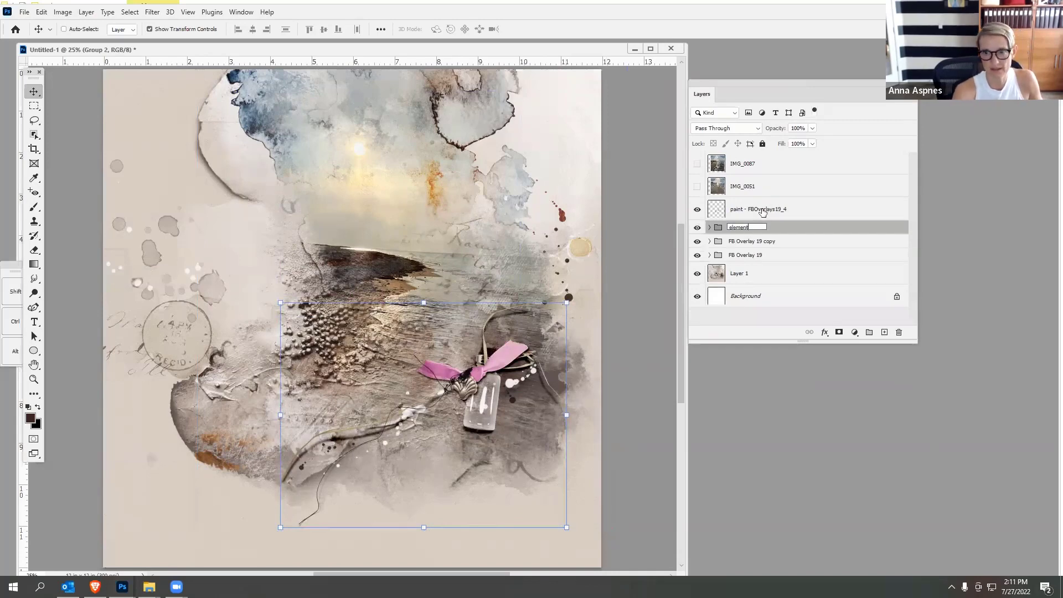
click(802, 243)
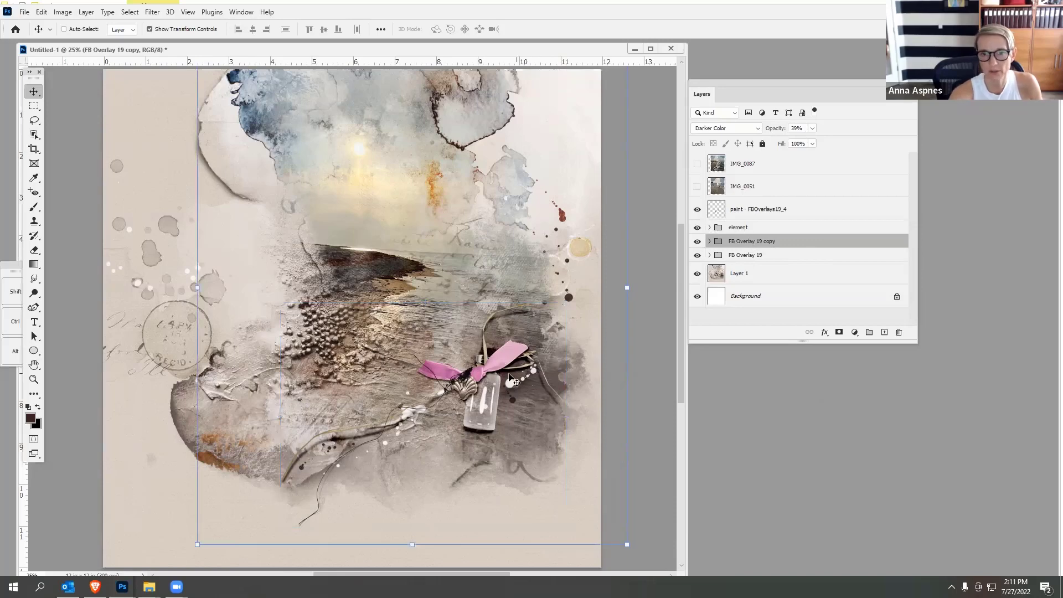
- Switch to File Explorer and place the StaySalty and WWBeach word art files from the BONUS collection's WordART folder into the scrapbook page
mouse_move(149, 586)
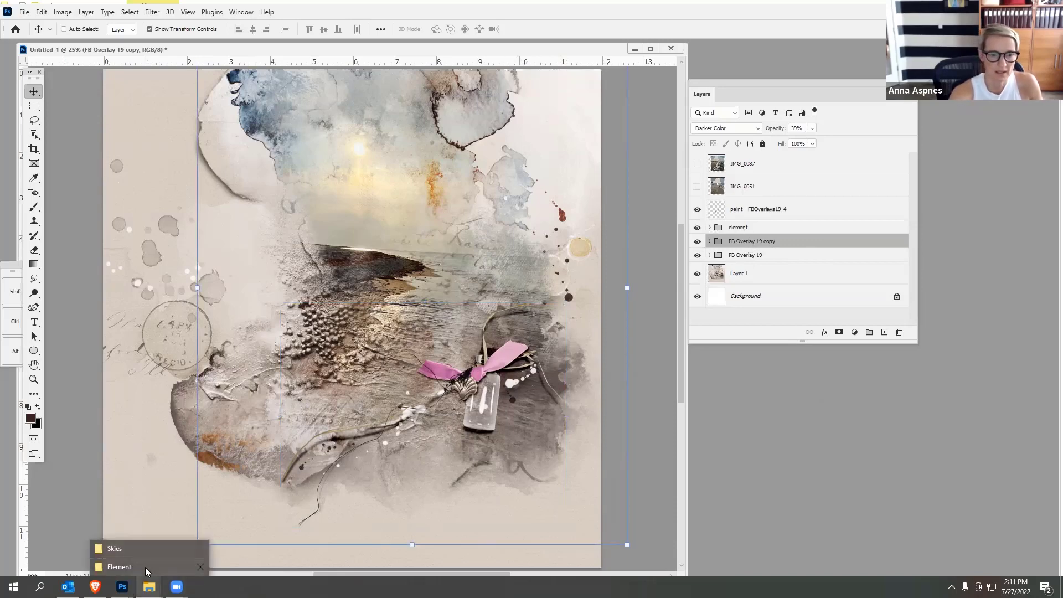
click(149, 567)
click(343, 87)
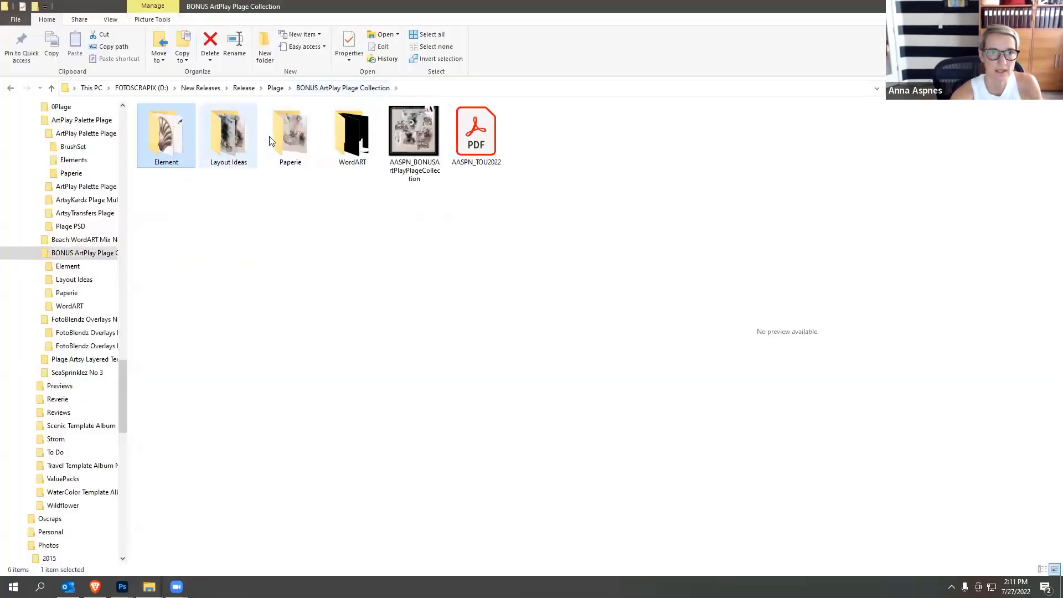
double_click(349, 145)
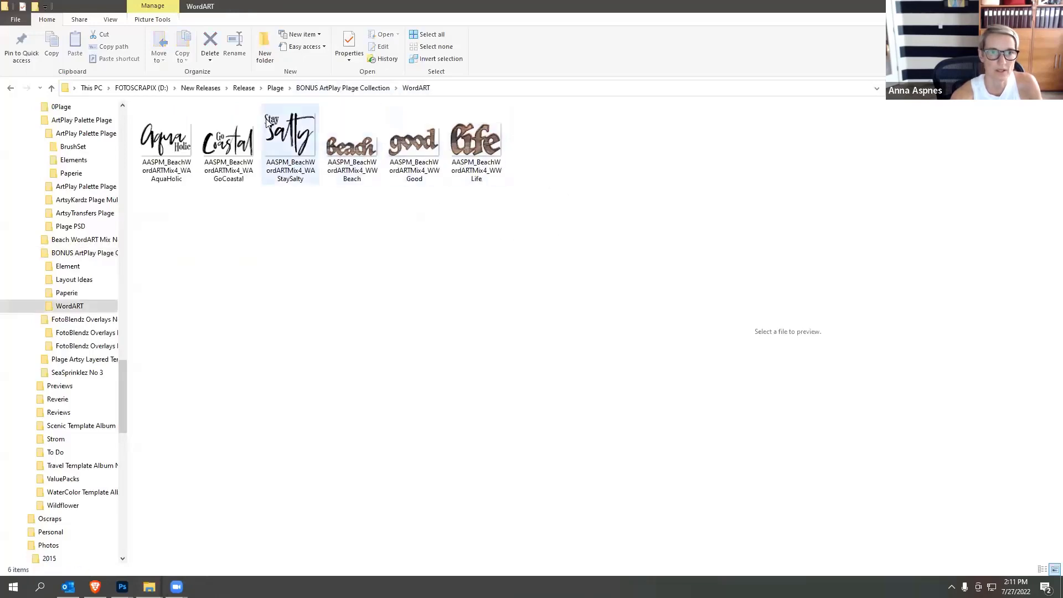
click(279, 132)
ctrl+click(352, 141)
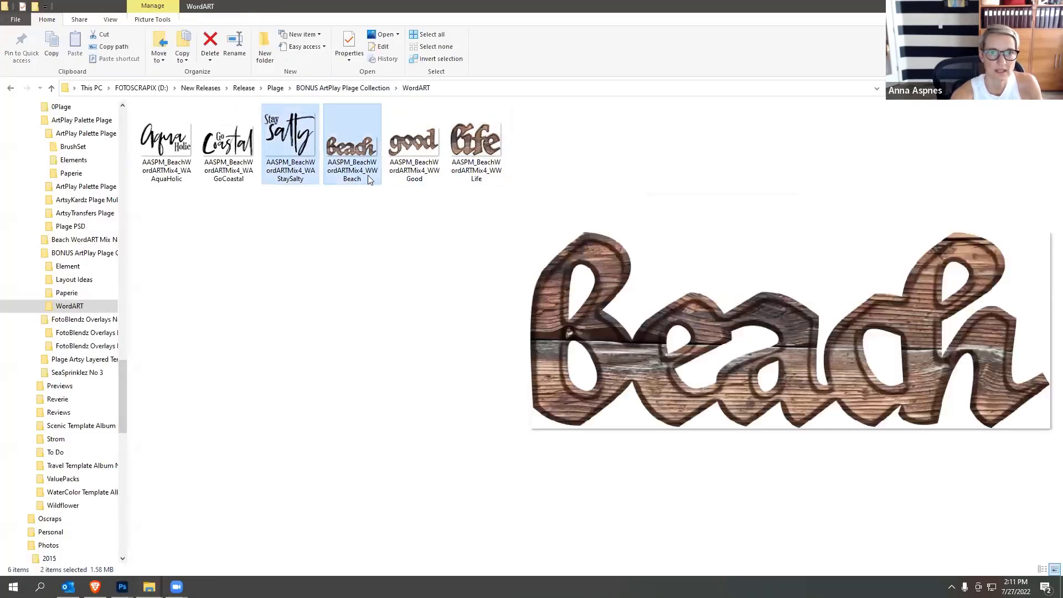
drag(359, 155, 397, 350)
- Position the Beach word art just below the bottle and the Stay Salty word art over its right side, committing both placements
drag(395, 310, 536, 426)
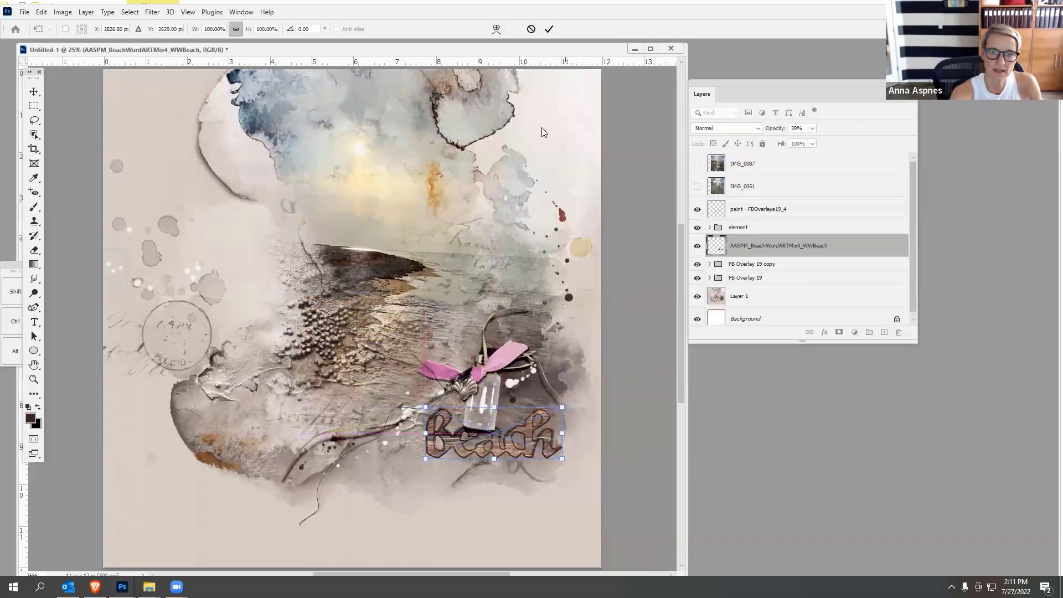
click(548, 29)
click(86, 12)
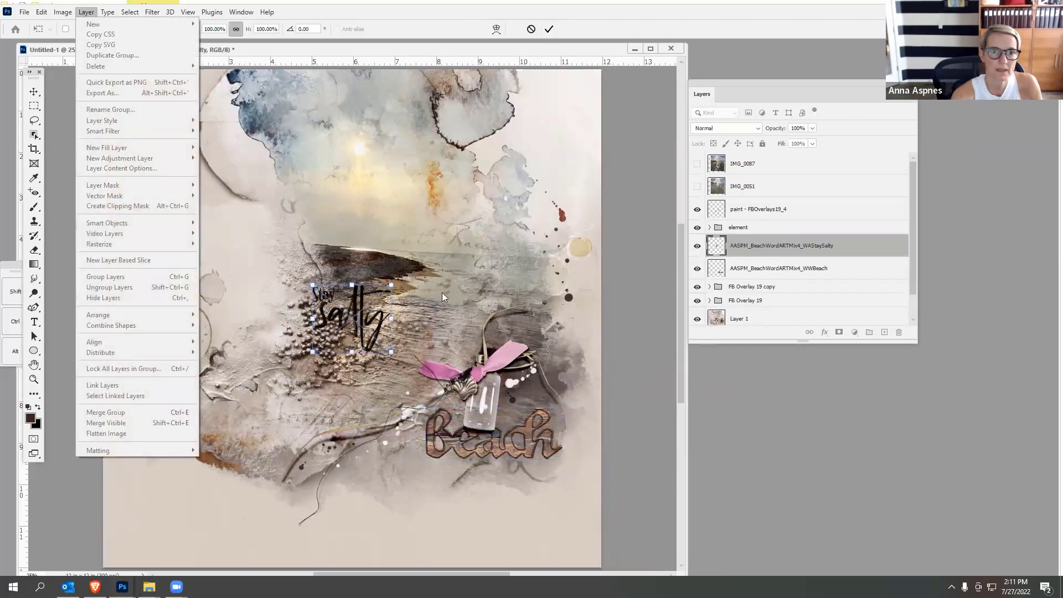
click(366, 316)
drag(347, 314, 525, 391)
click(548, 28)
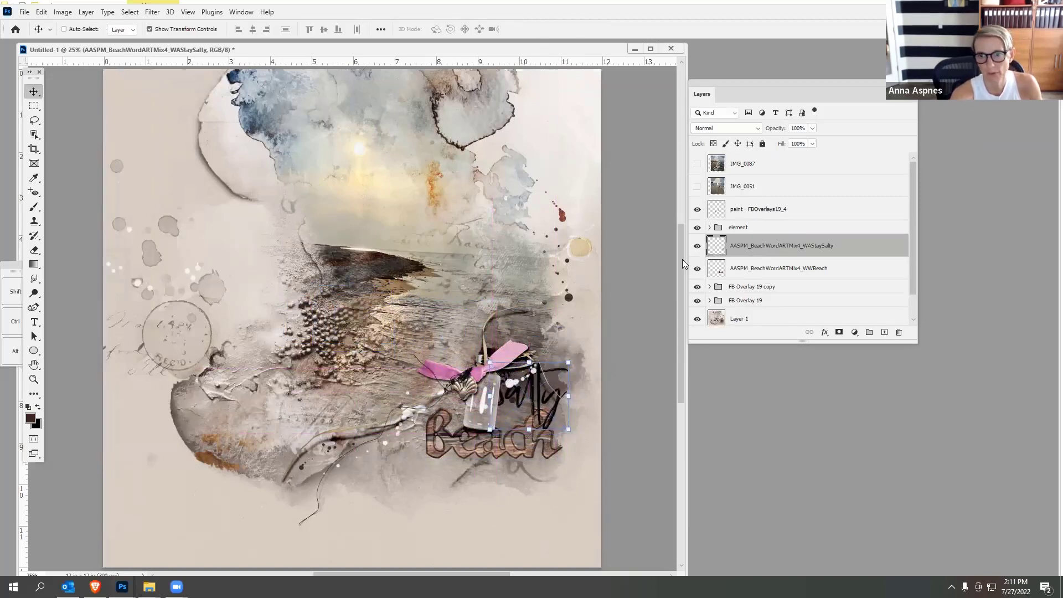
- Move the Stay Salty layer beneath the Beach layer, shrink it slightly and fit it between the bottle and the word Beach
drag(761, 246, 762, 281)
drag(535, 394, 548, 411)
drag(580, 379, 559, 399)
click(548, 29)
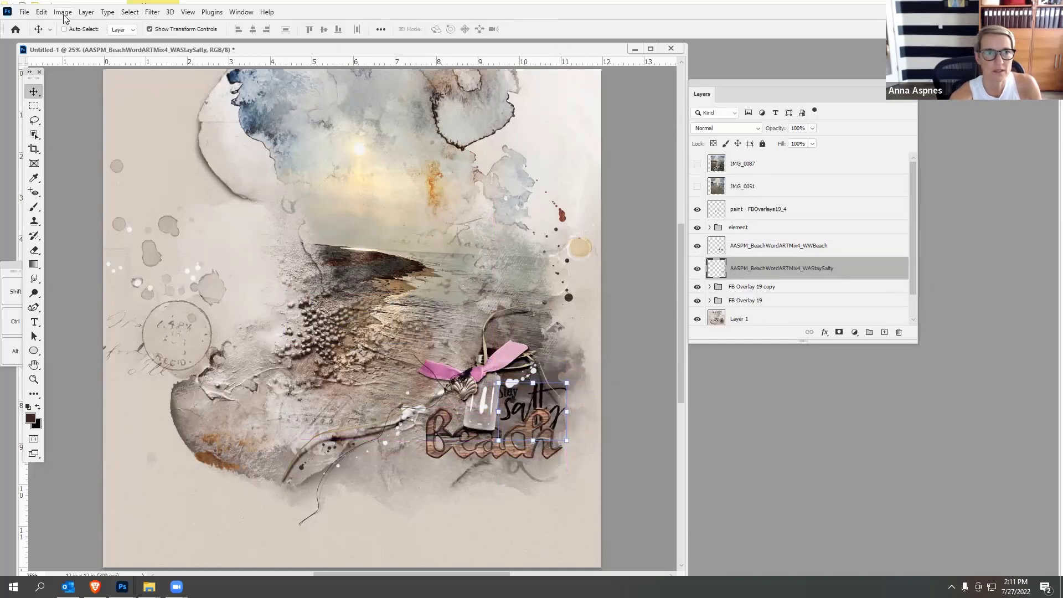
- Fill the Stay Salty word art with White at 100% opacity, Normal mode, with Preserve Transparency on
click(42, 11)
click(61, 185)
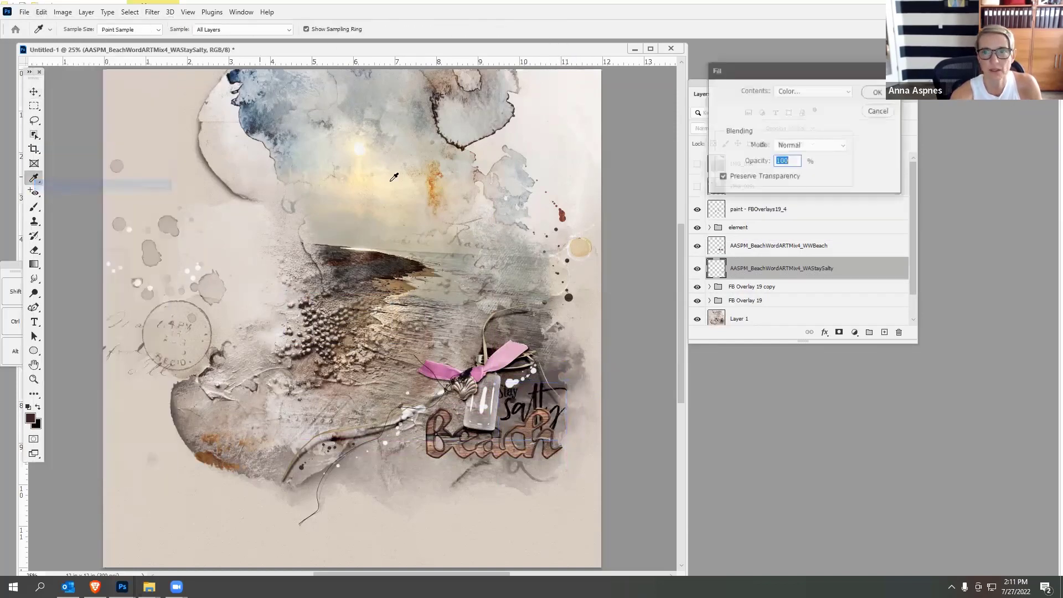
click(830, 91)
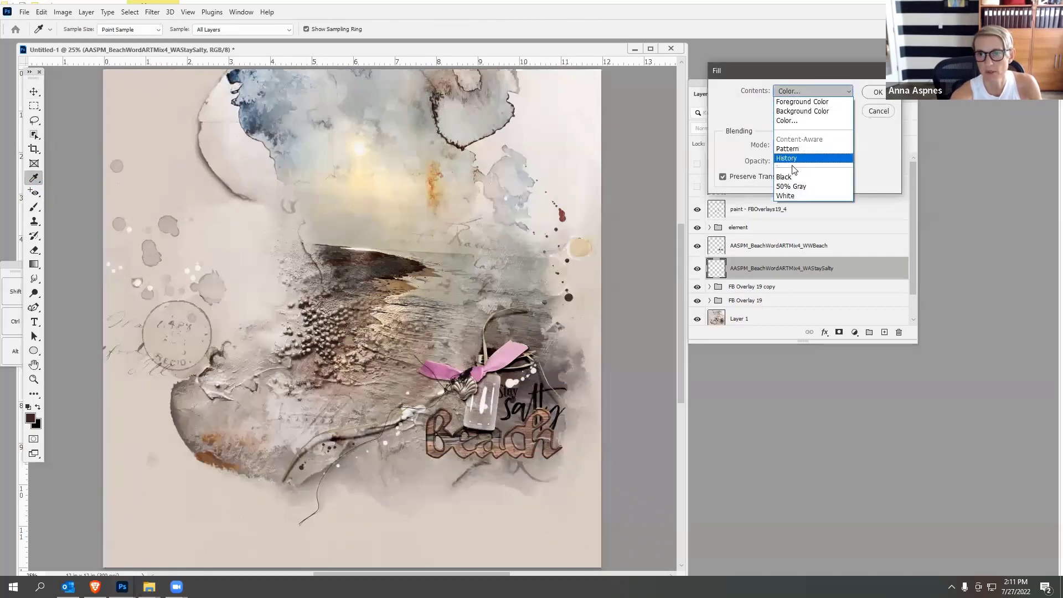
click(790, 197)
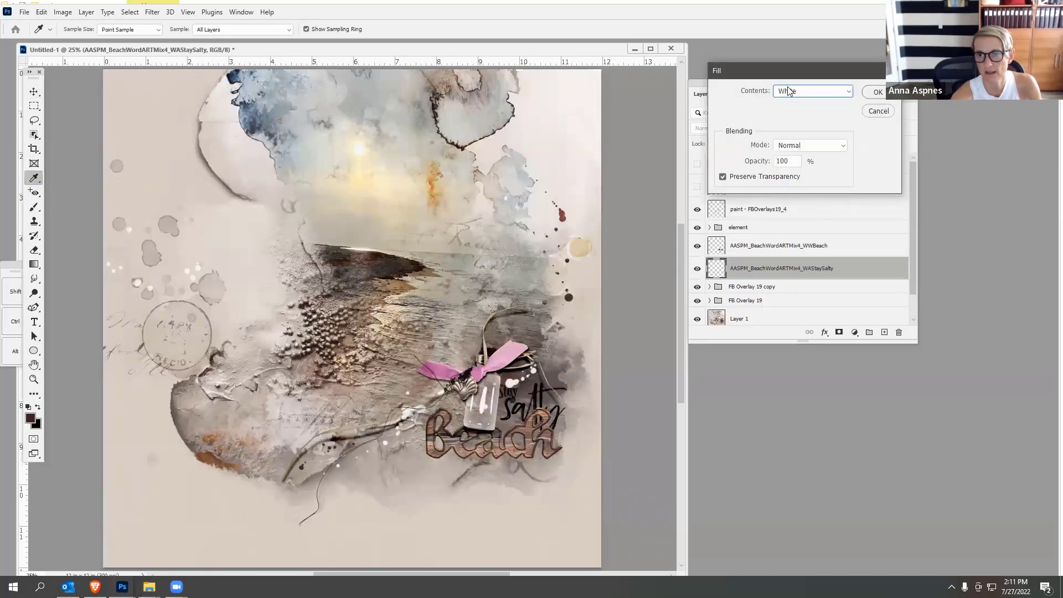
click(880, 92)
key(v)
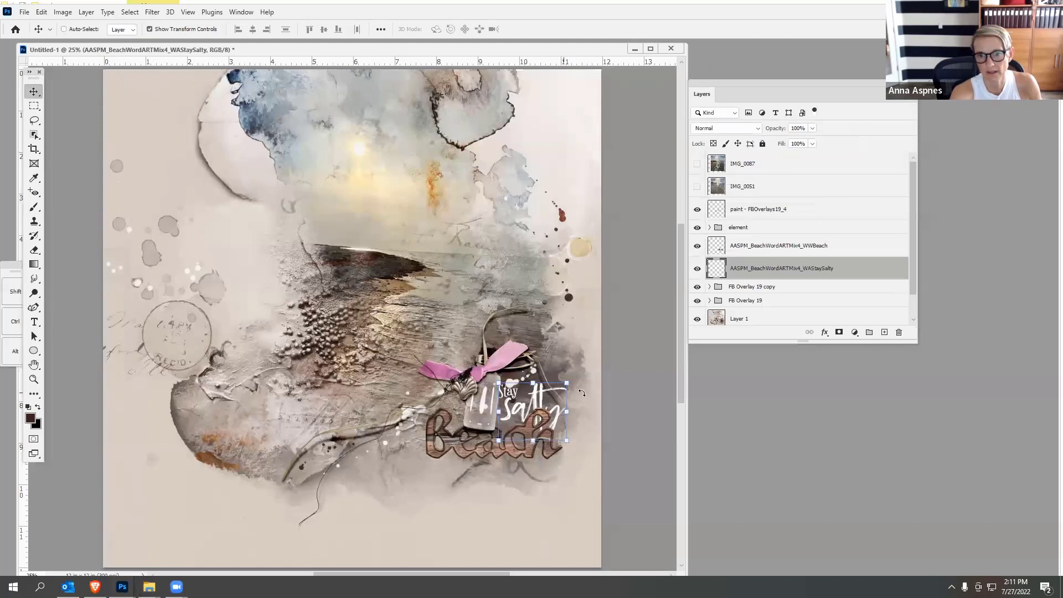
- Turn on Auto-Select and shift the Beach word art slightly left, scaling it to about 94%
click(79, 31)
drag(515, 457, 508, 458)
key(ctrl+t)
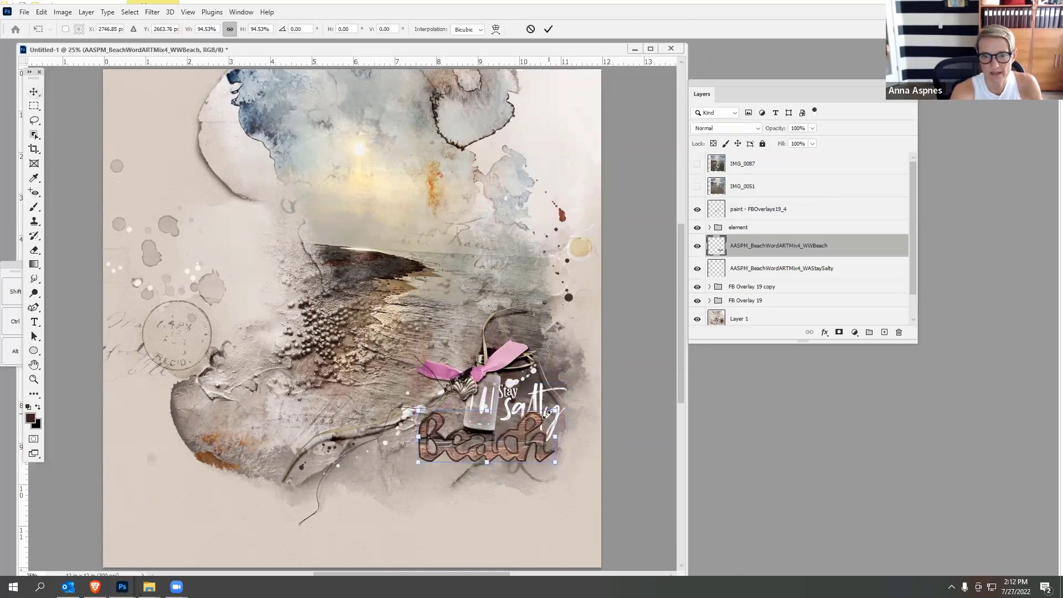
drag(546, 414, 539, 416)
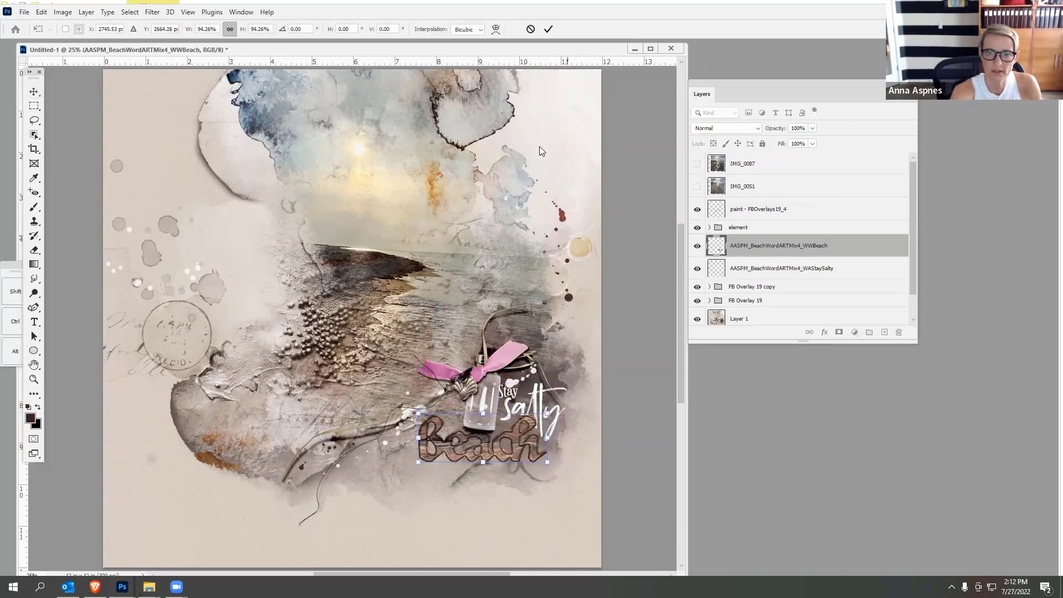
click(547, 30)
- Add a Linear Burn drop shadow to the Beach word art with 39% opacity, 120° angle, 3 px distance and 18 px size
click(86, 12)
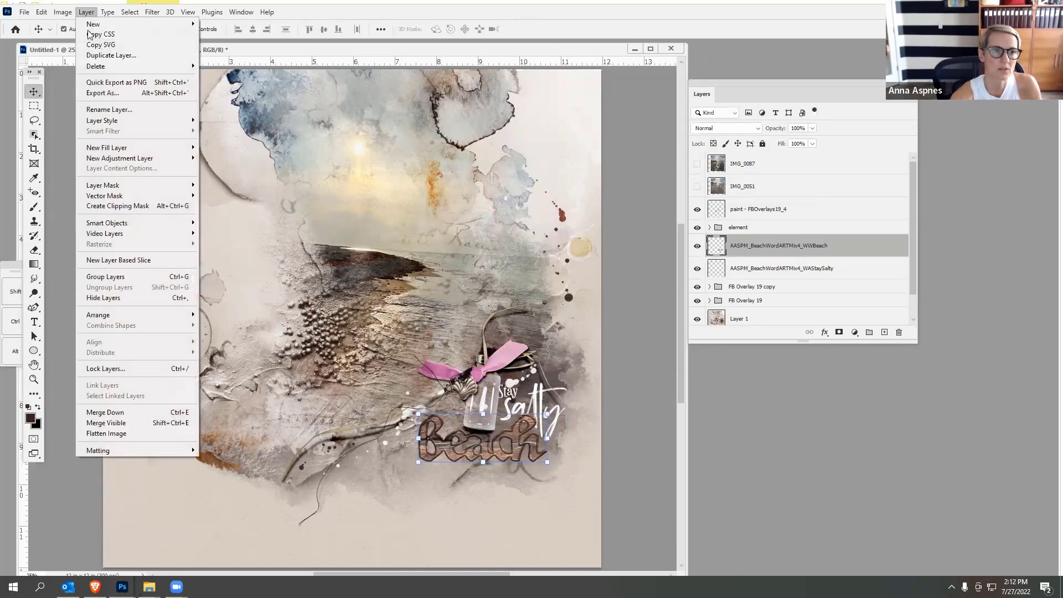
mouse_move(113, 121)
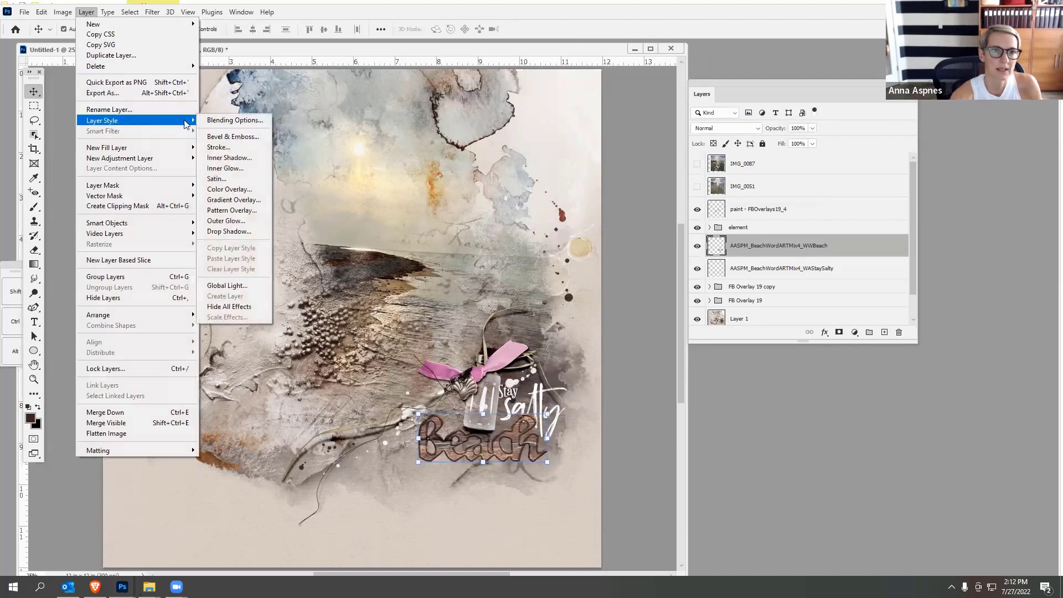
click(231, 232)
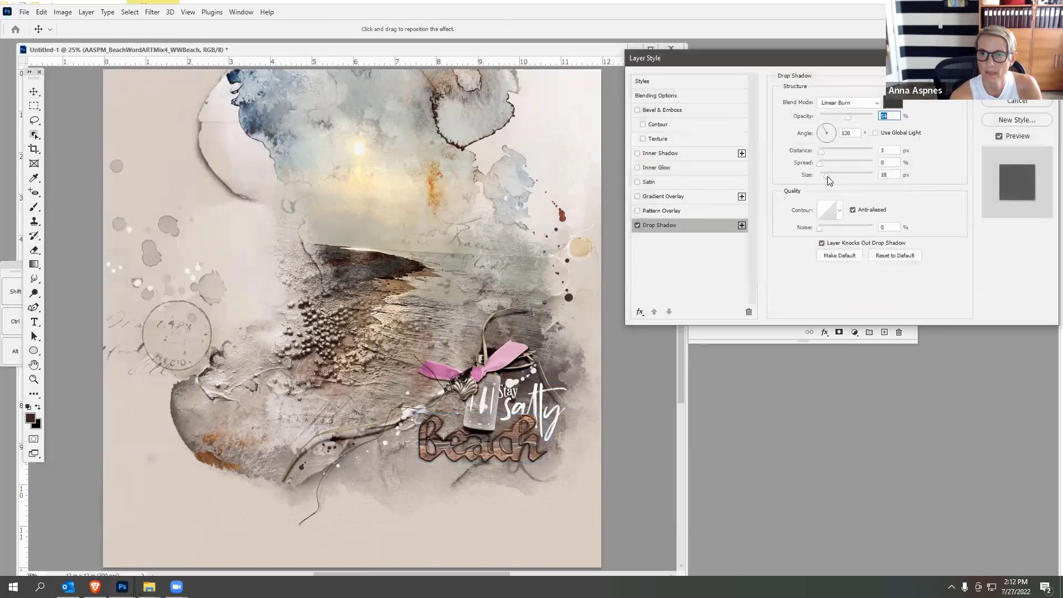
click(826, 174)
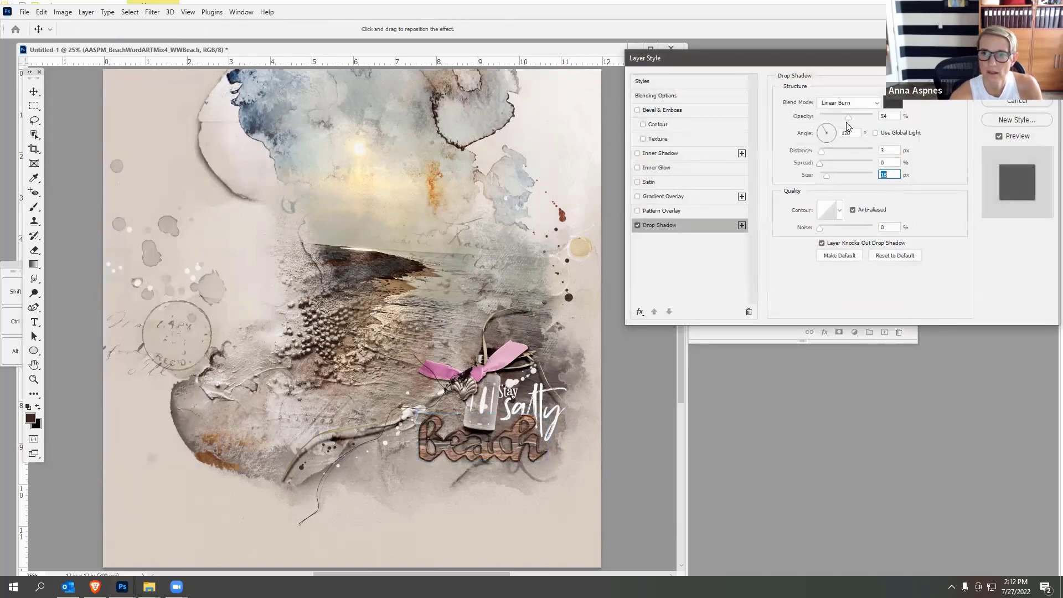
drag(849, 117, 841, 118)
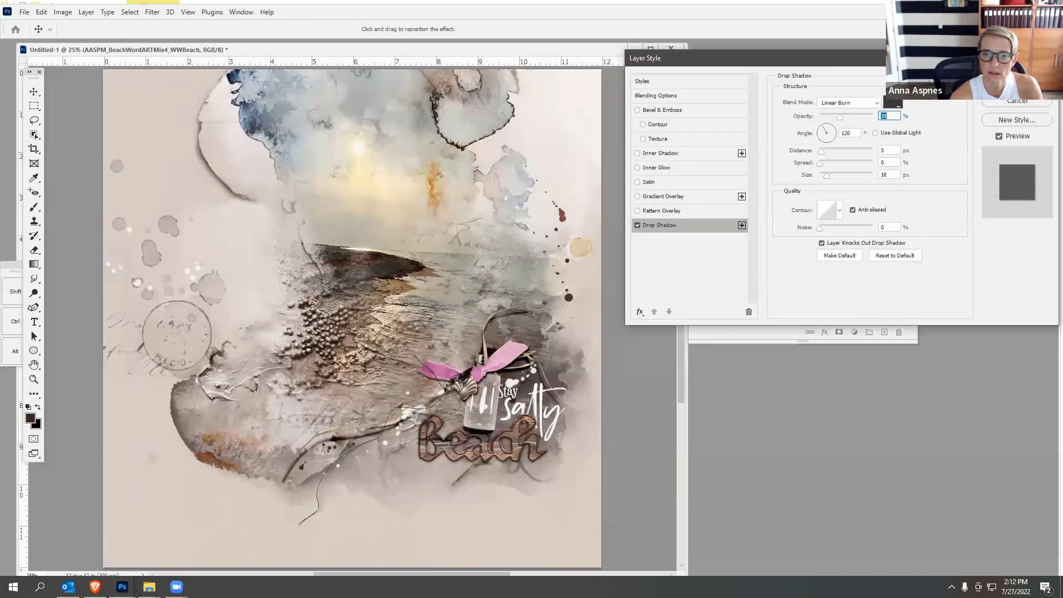
drag(874, 61, 617, 120)
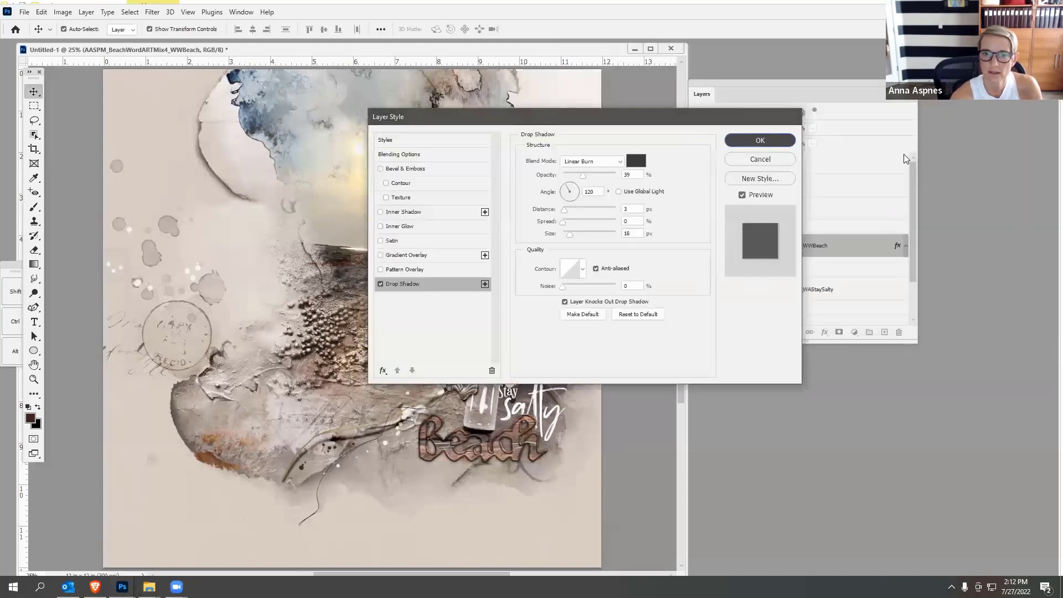
key(Return)
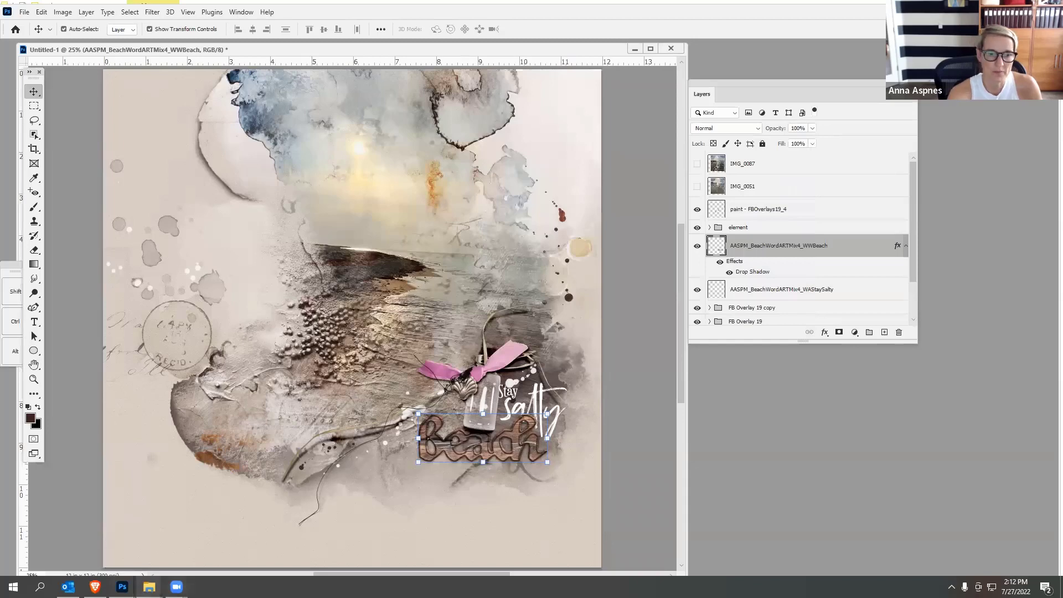
- Switch to File Explorer and open AASPN_SeaSprinklez3_1.psd from folder 1 of SeaSprinklez No 3 in Photoshop
click(149, 586)
click(114, 548)
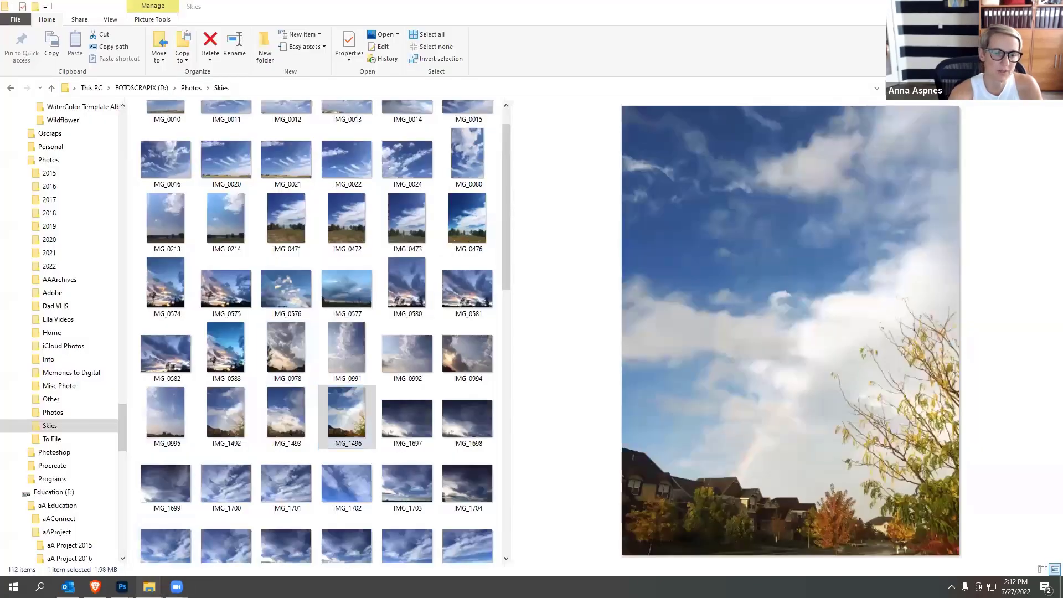
click(148, 586)
click(120, 567)
click(278, 90)
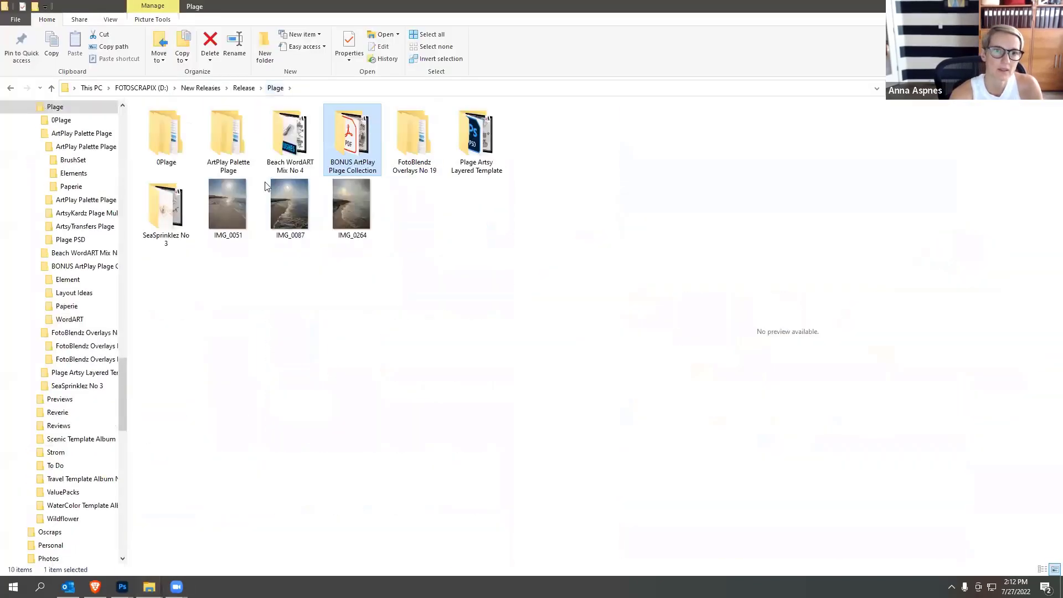
double_click(166, 207)
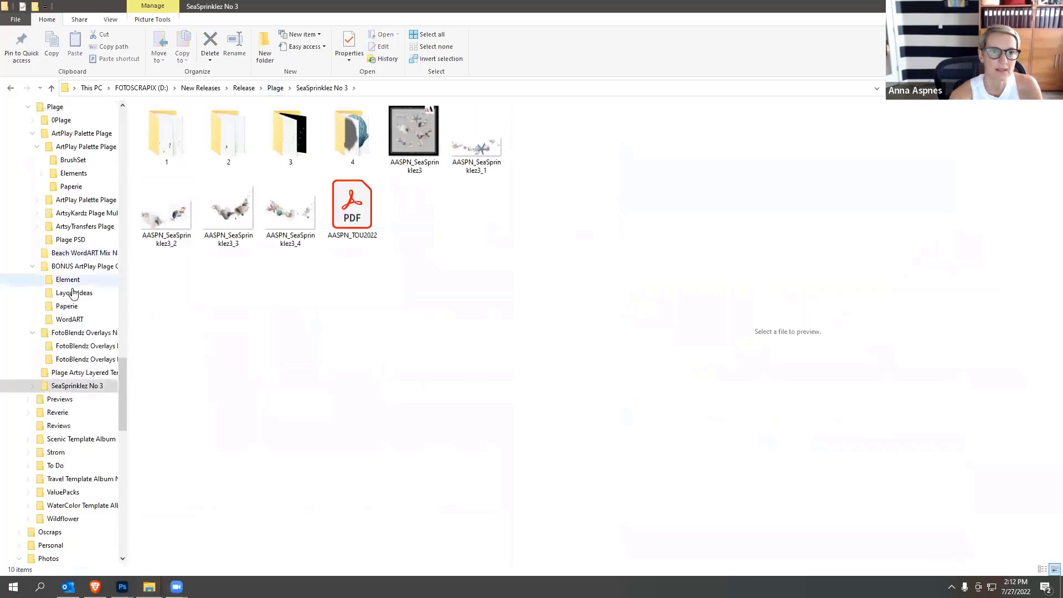
click(290, 213)
click(296, 132)
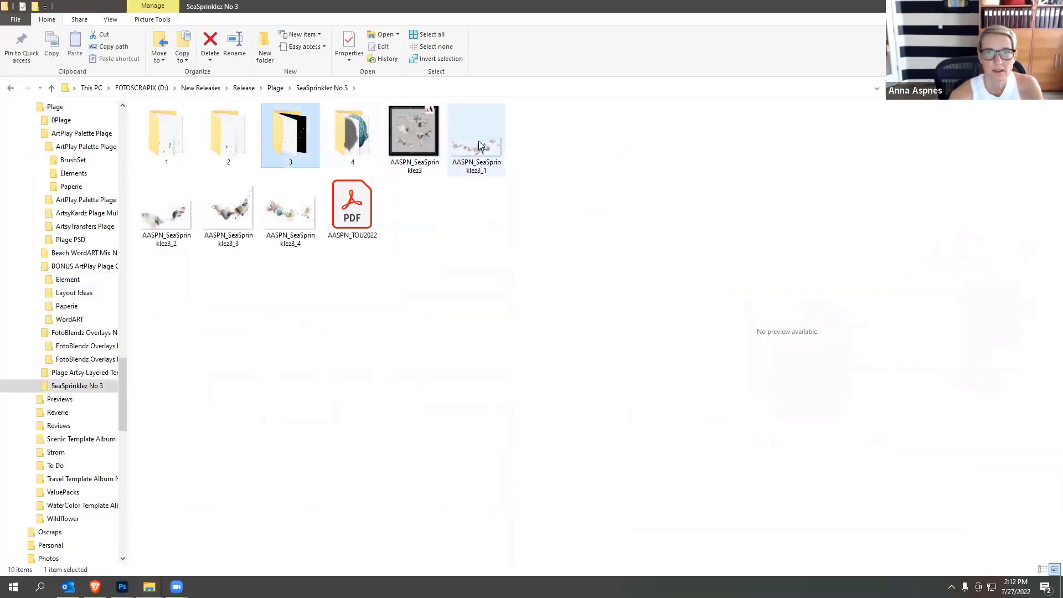
click(455, 138)
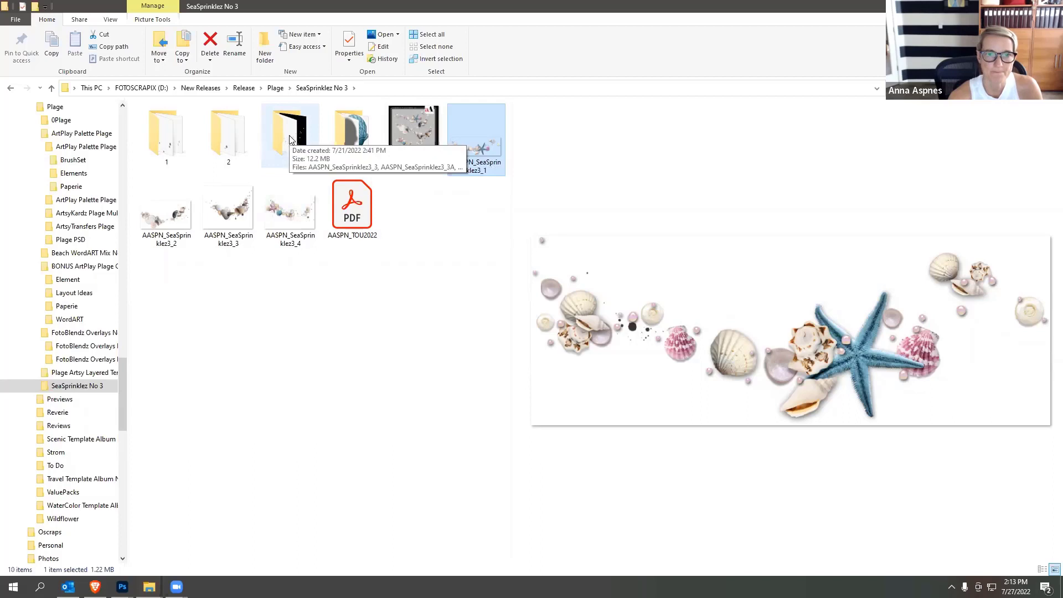
double_click(176, 141)
drag(185, 144, 718, 389)
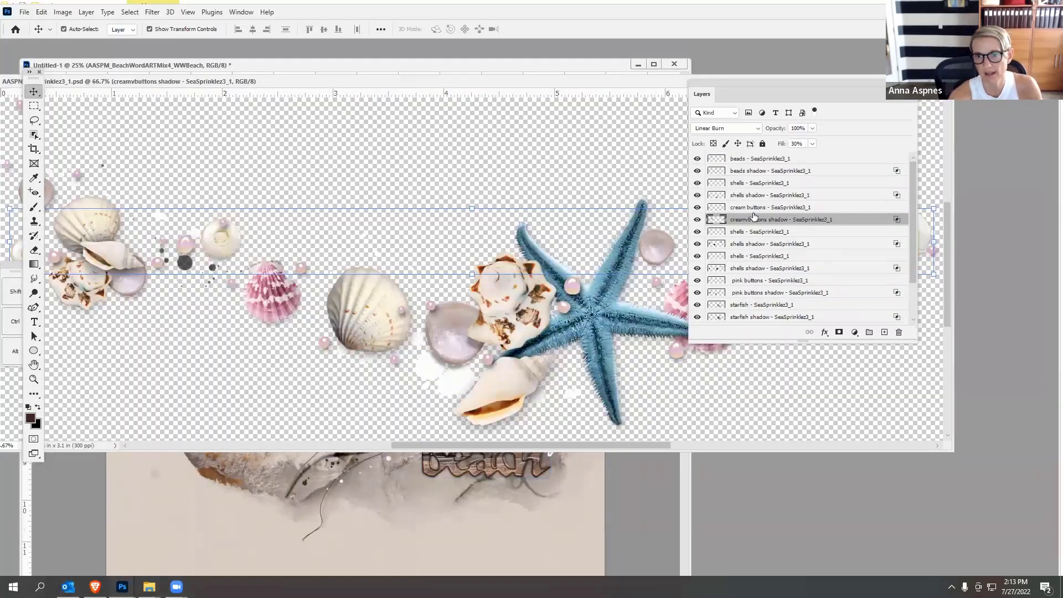
- Copy all SeaSprinklez3_1 layers, from beads to splatter white, across the lower photo blend of the scrapbook page and group them
click(749, 164)
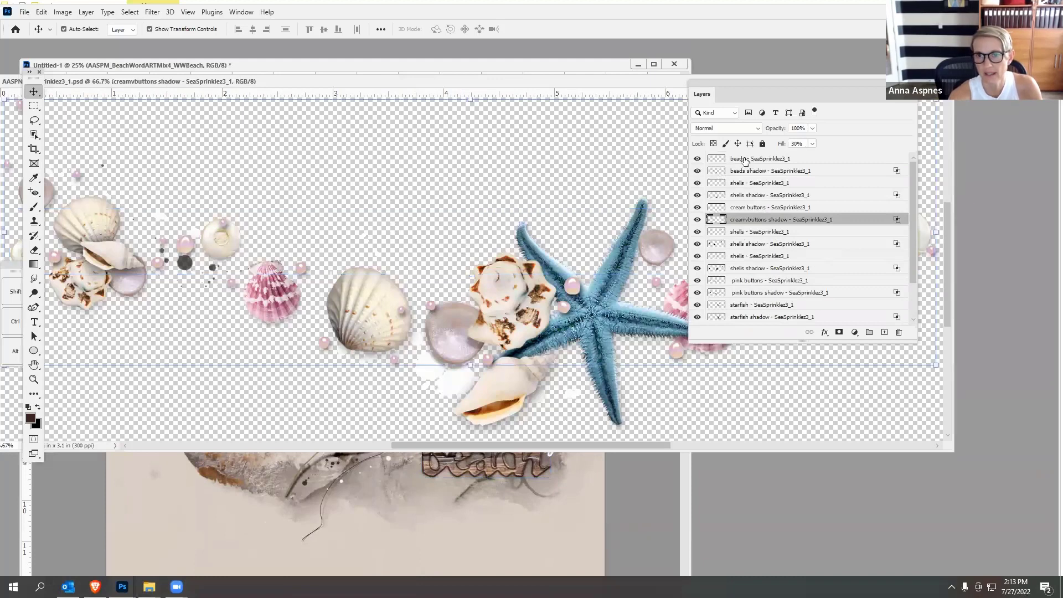
scroll(913, 213, down, 2)
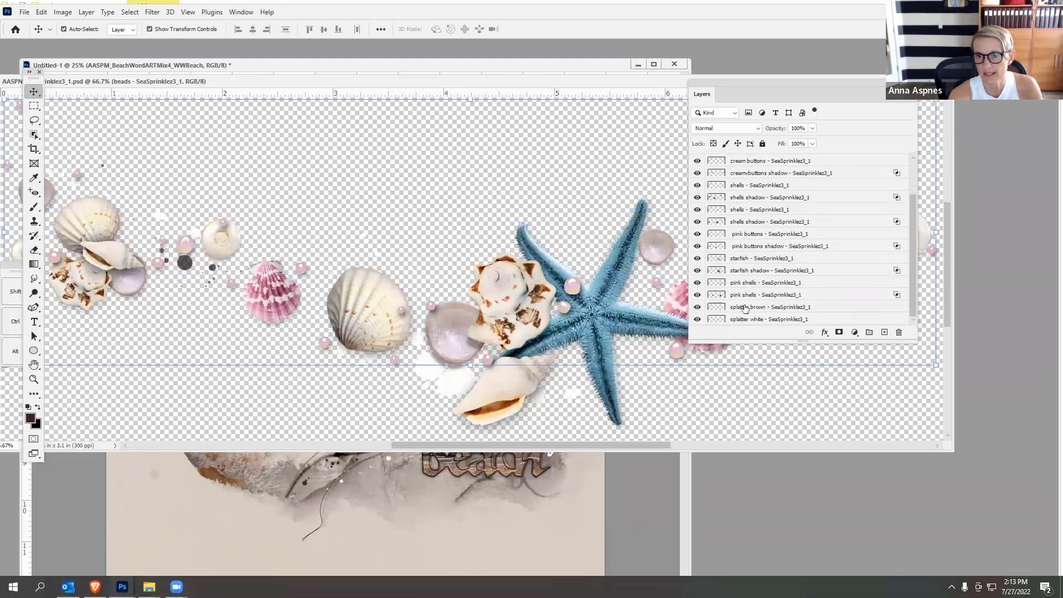
shift+click(748, 319)
drag(496, 349, 407, 413)
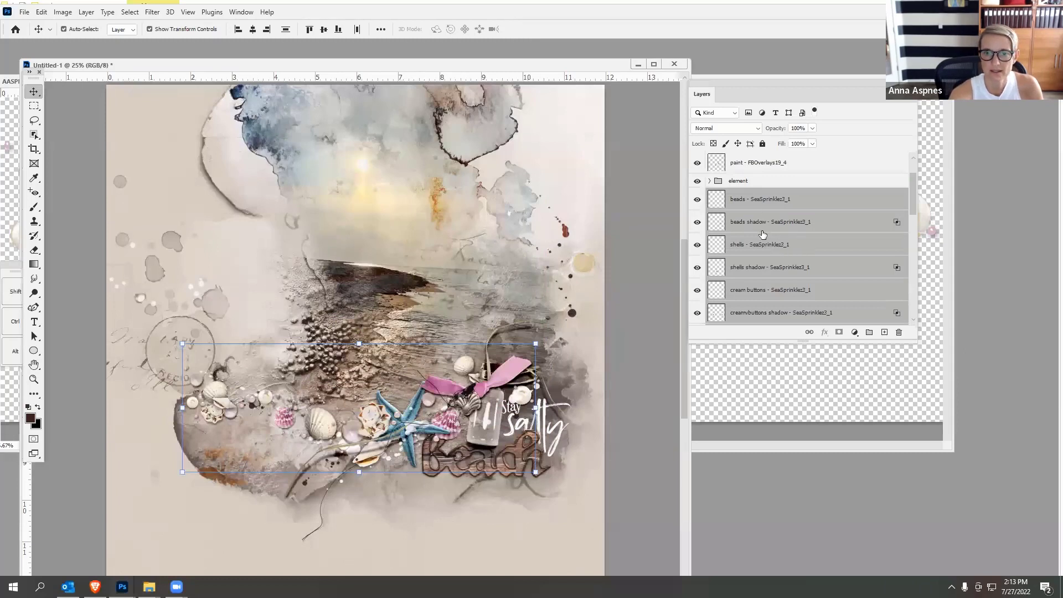
click(88, 12)
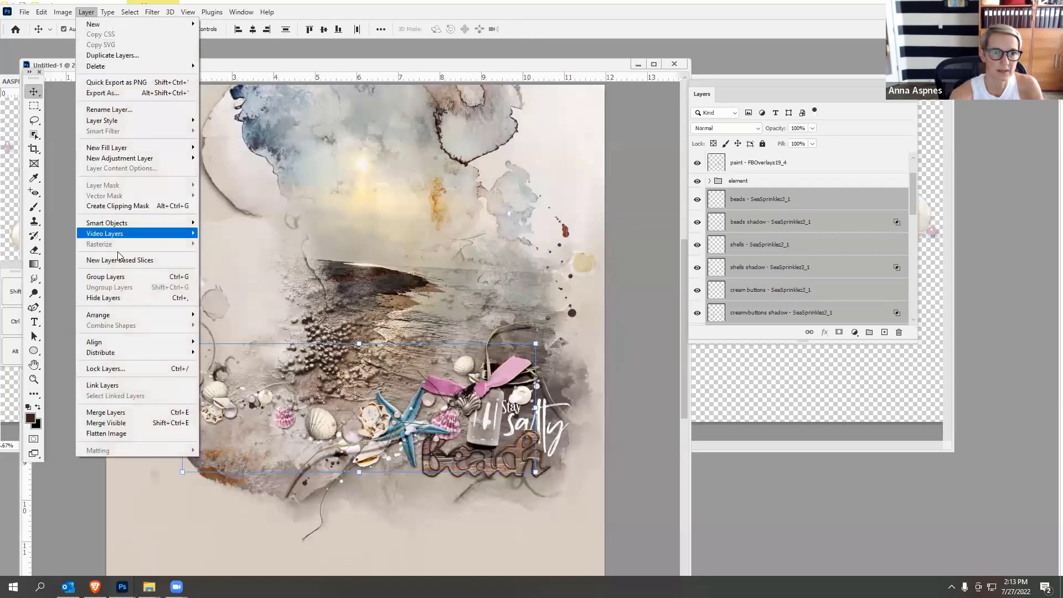
click(111, 276)
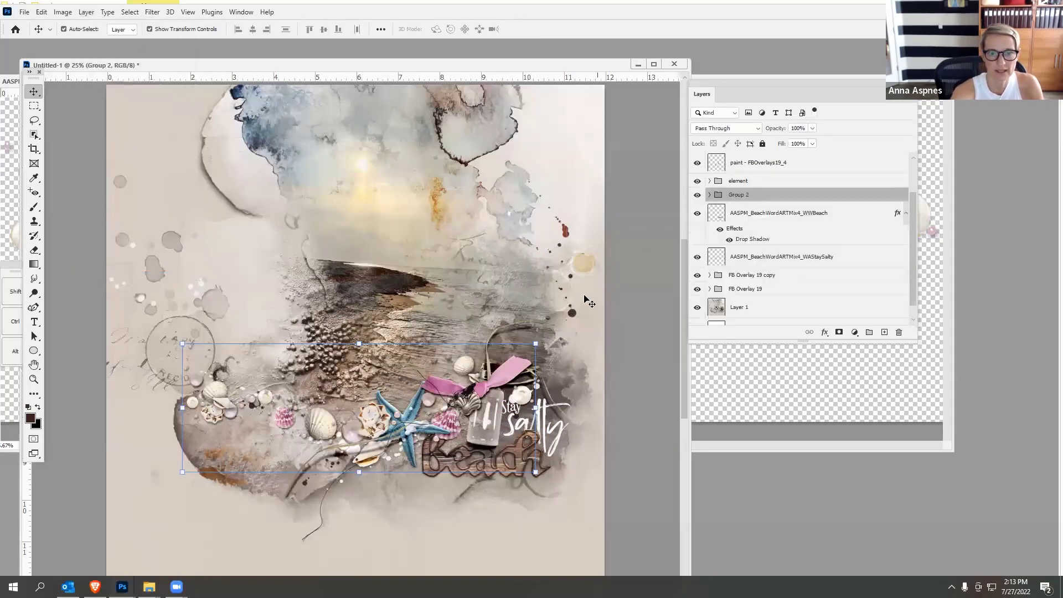
- Rotate the shell and starfish group to about -18.75° so it rises behind the bow and bottle, and turn off Auto-Select
drag(545, 336, 504, 347)
drag(571, 291, 560, 284)
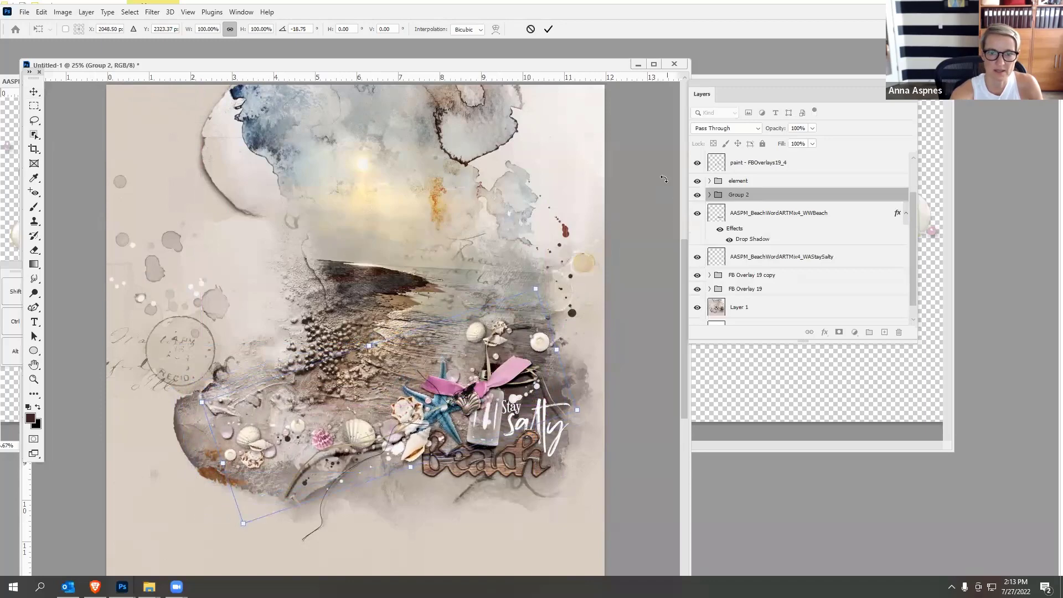
click(547, 31)
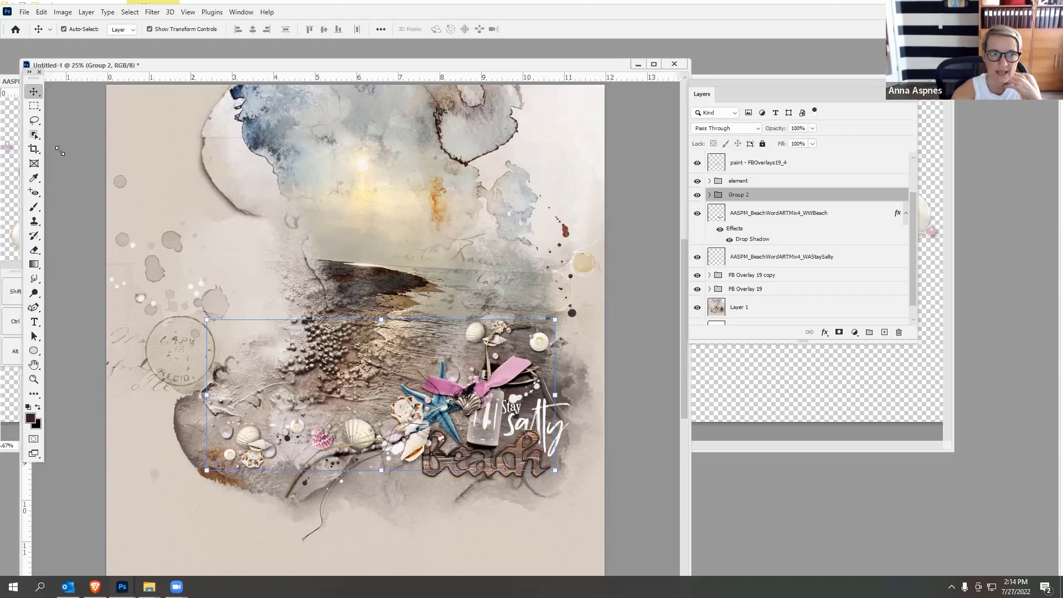
click(64, 29)
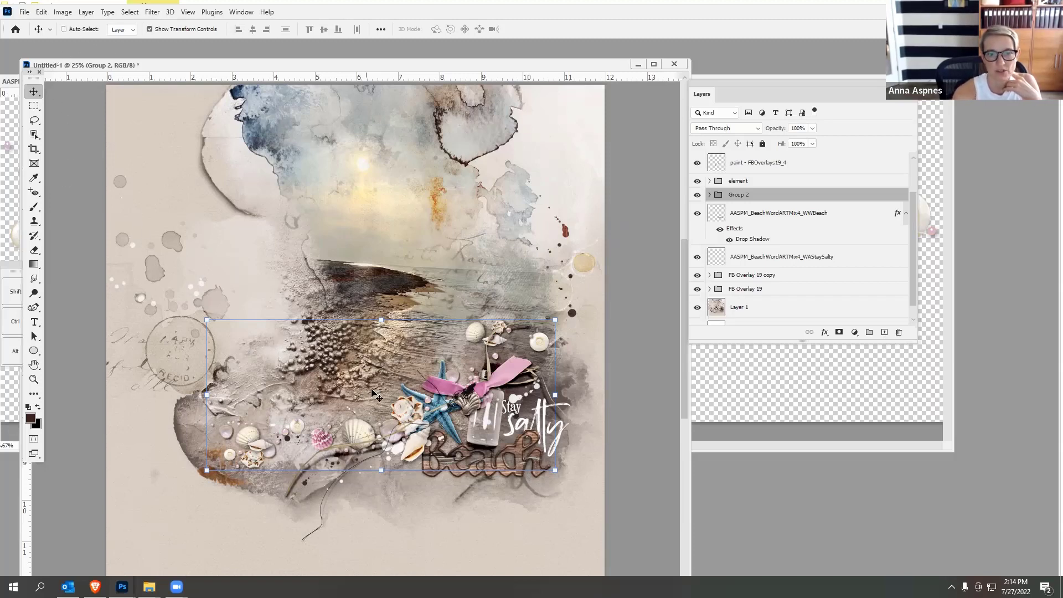
- Shift the SeaSprinklez group slightly right and up over the bottle and bow, and close the SeaSprinklez source document
mouse_move(374, 394)
mouse_down()
mouse_move(421, 362)
mouse_move(392, 389)
mouse_up()
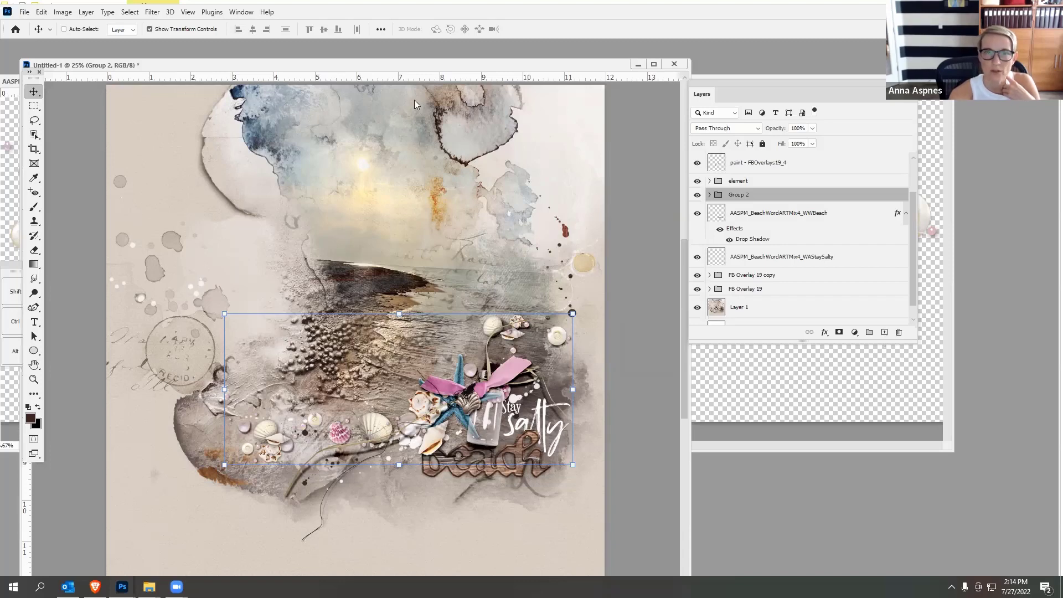
drag(416, 70, 414, 113)
drag(358, 83, 28, 186)
key(ctrl+w)
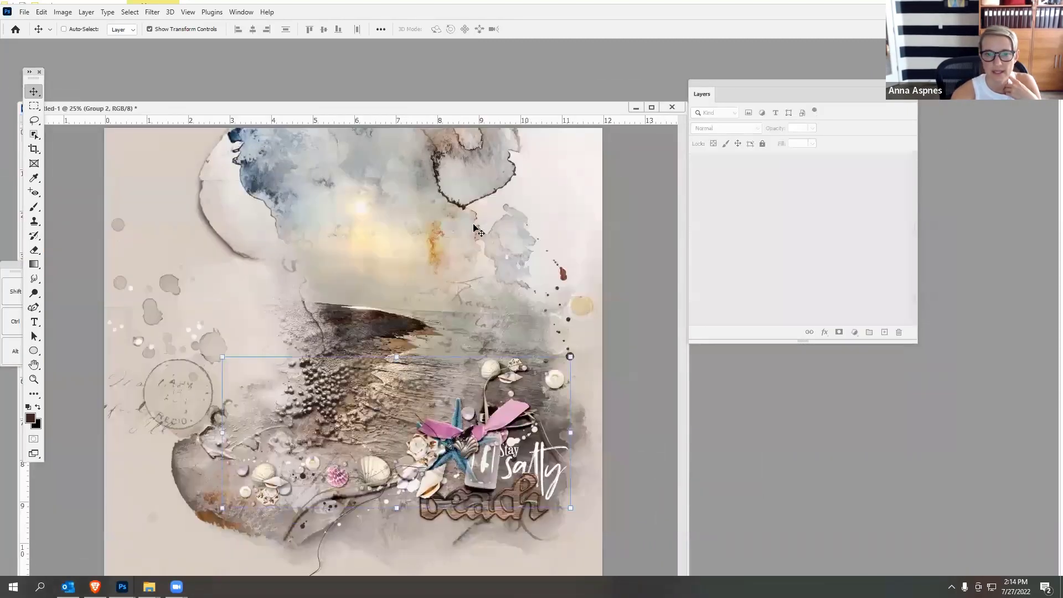
- Switch to File Explorer and select AASPN_FotoBlendzOverlays19_5.psd in the FotoBlendz Overlays No 19B folder of the Plage release
mouse_move(149, 586)
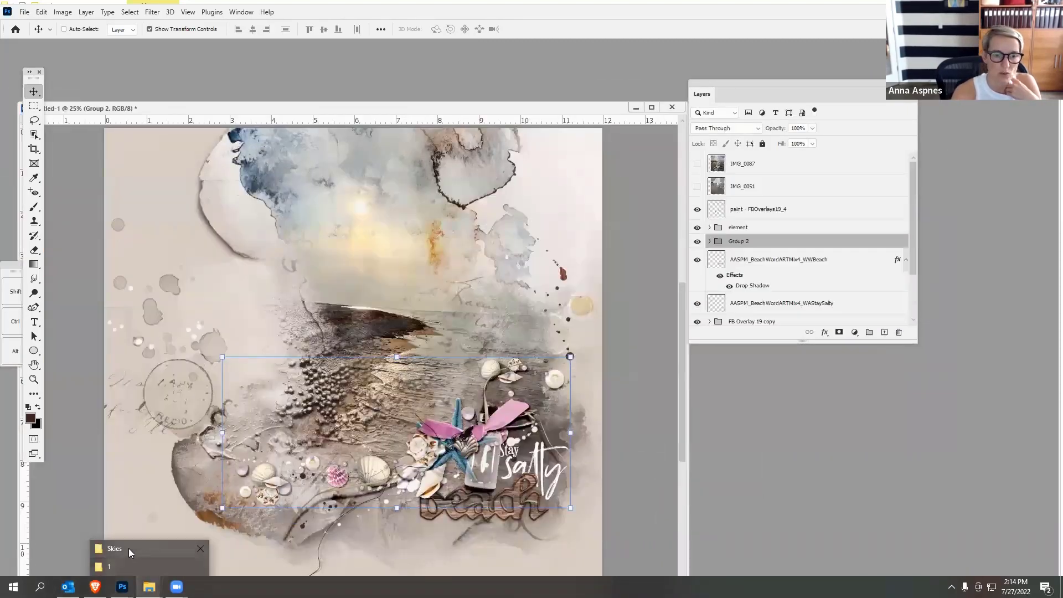
click(124, 565)
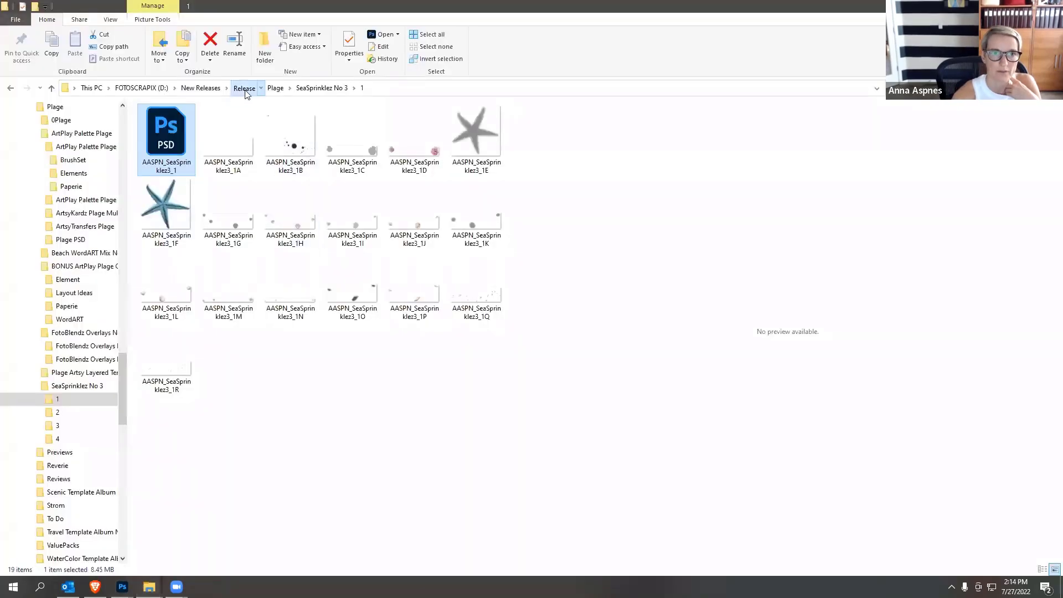
click(244, 88)
double_click(237, 291)
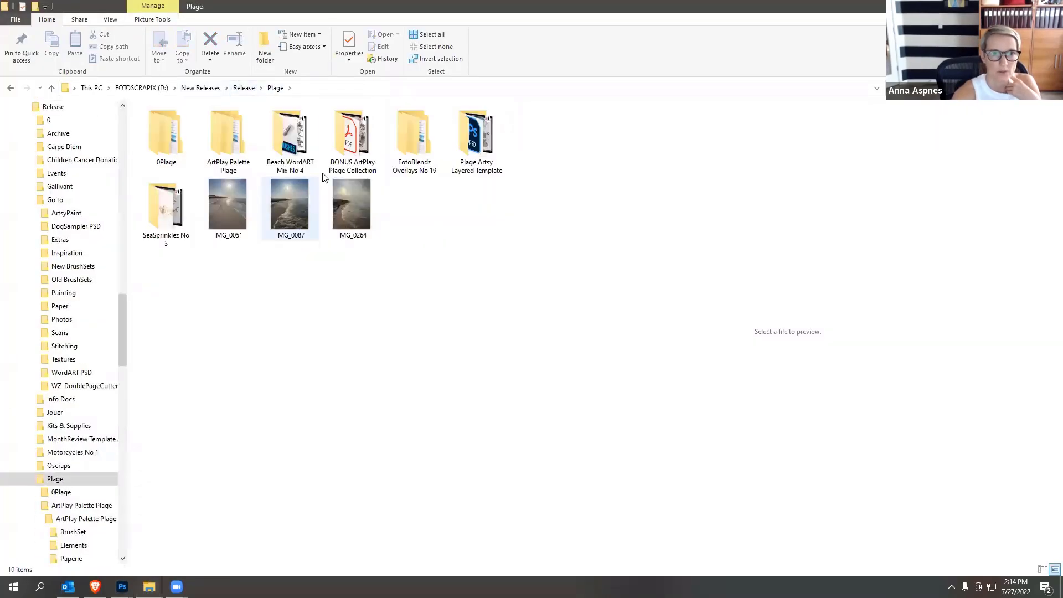
double_click(416, 136)
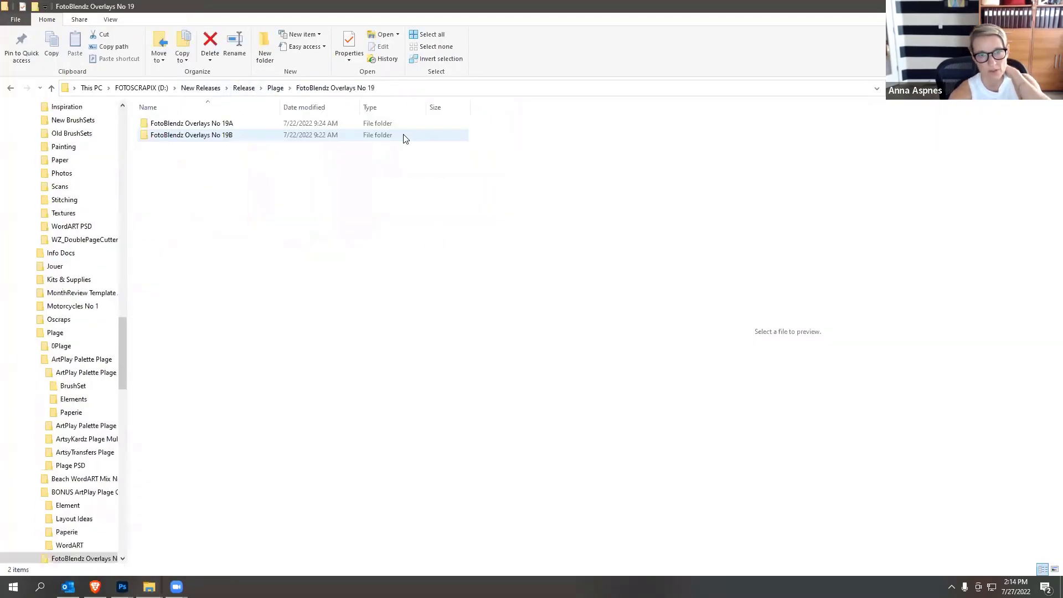
double_click(213, 134)
click(298, 133)
click(479, 155)
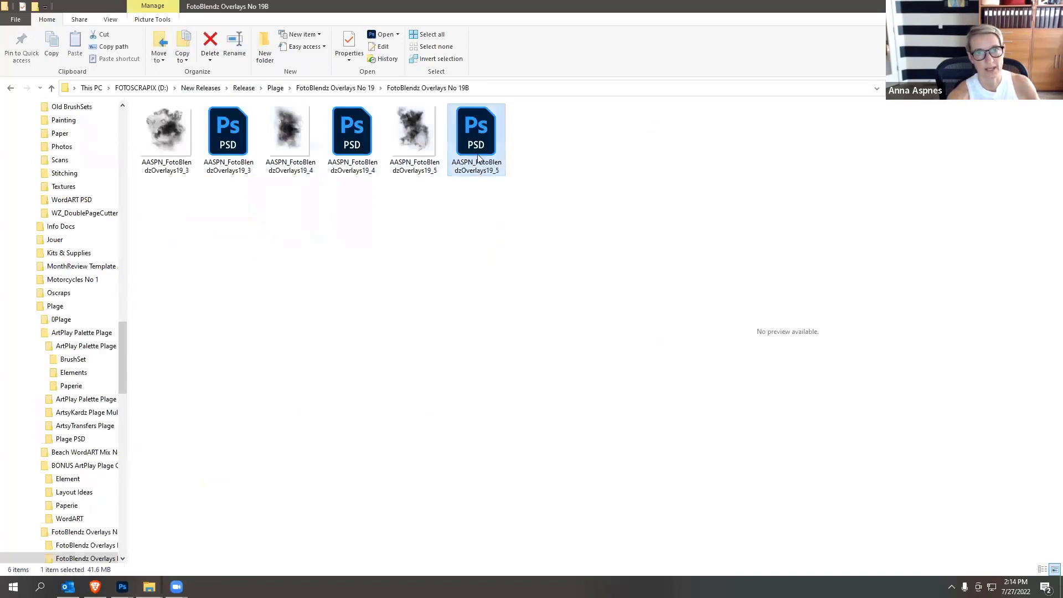
click(149, 587)
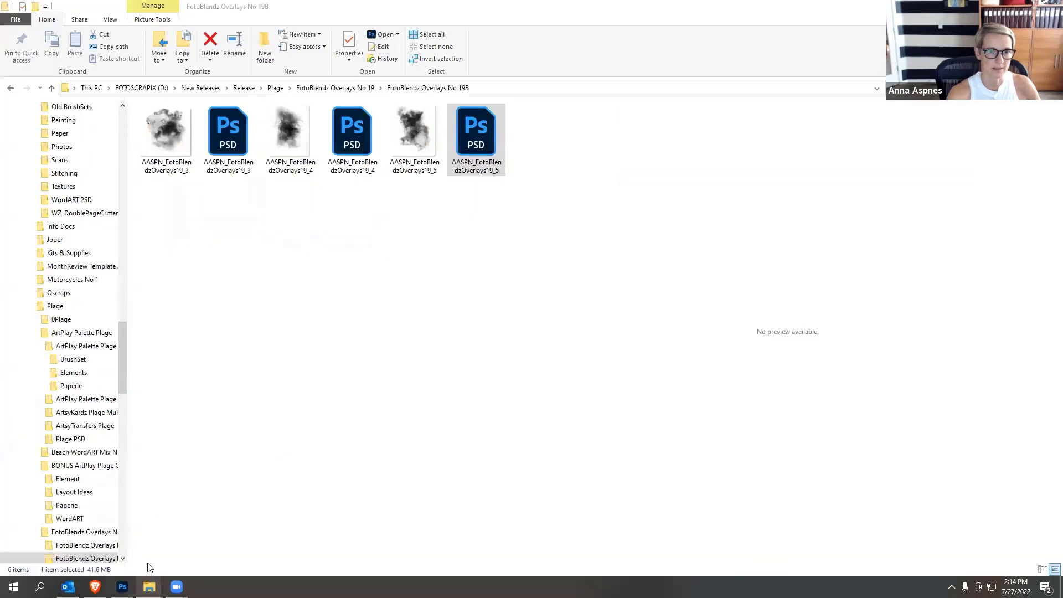
click(147, 566)
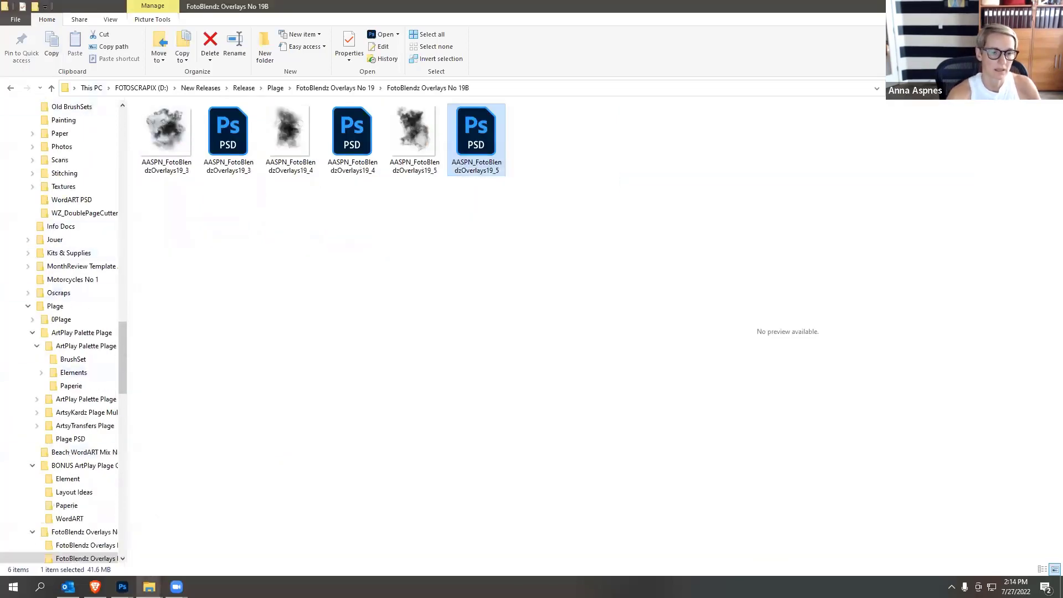
- Switch to Photoshop and create a blank 12 x 12 inch RGB document at 300 pixels/inch with a white background
click(122, 586)
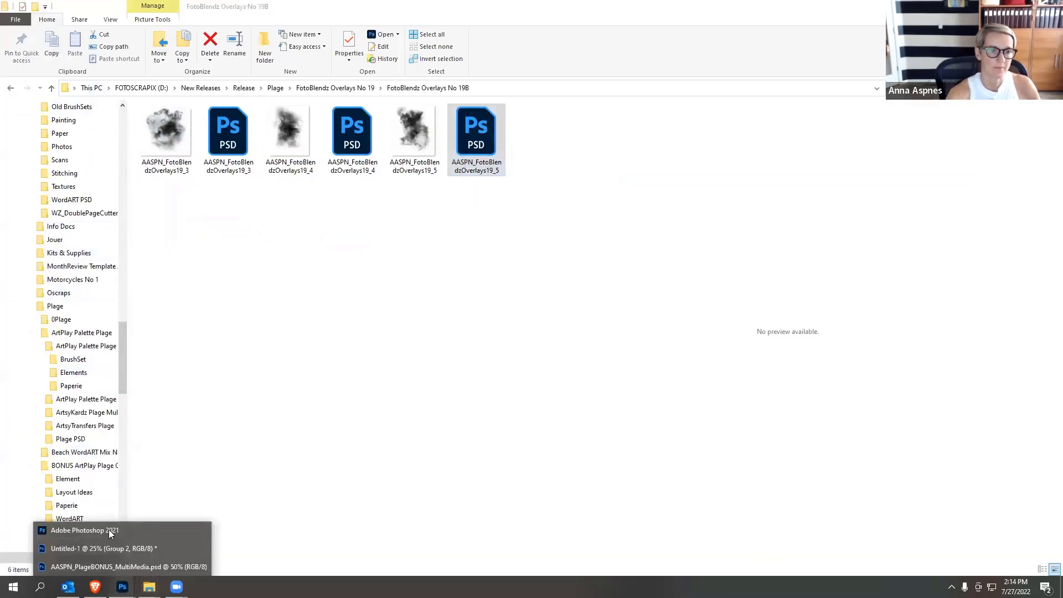
click(108, 529)
click(24, 12)
click(39, 24)
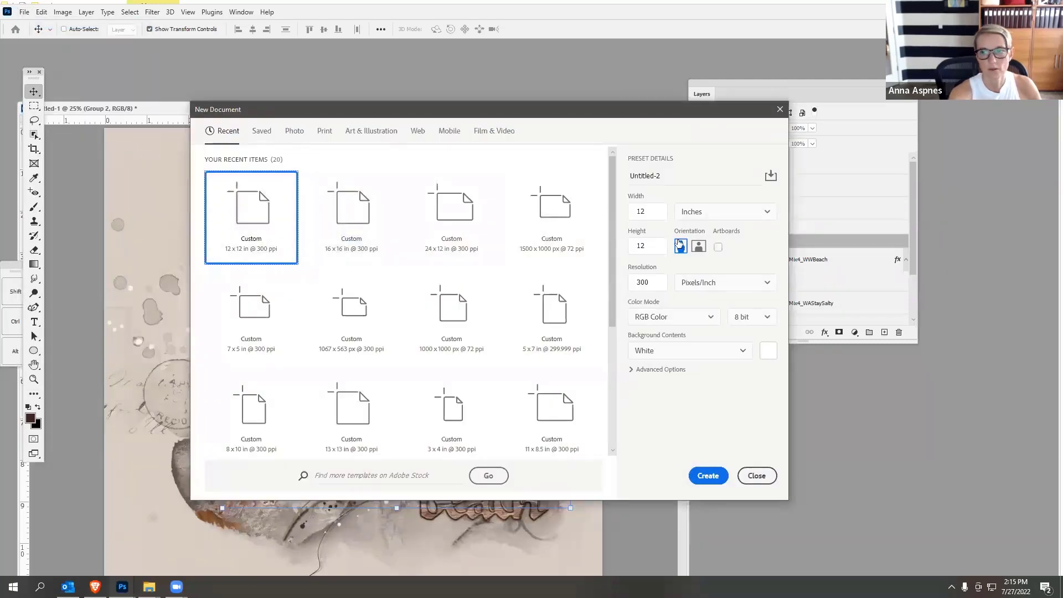
click(705, 475)
drag(259, 65, 238, 74)
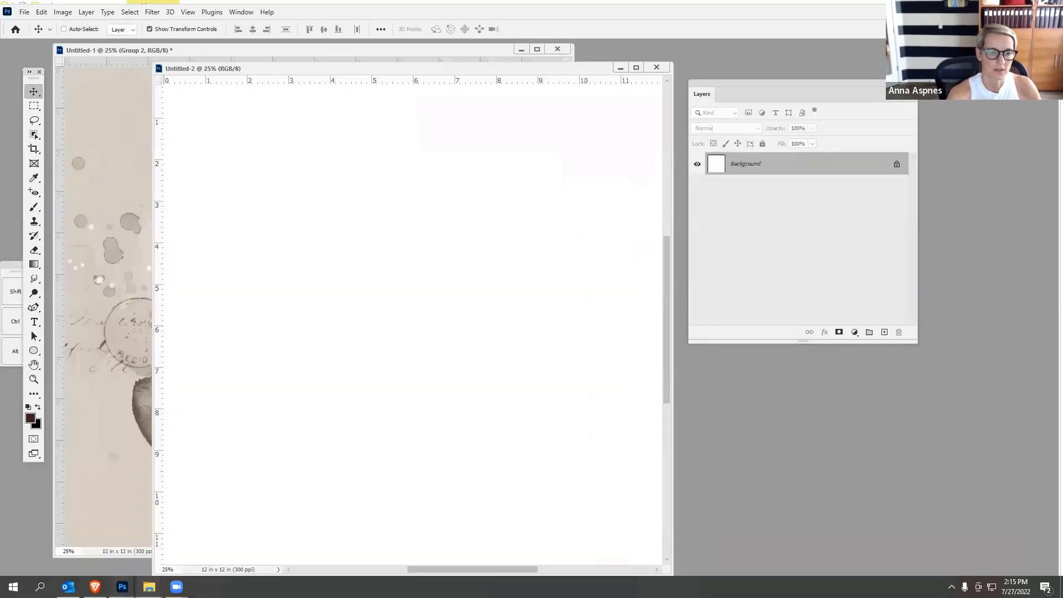
- Switch to File Explorer and open AASPN_FotoBlendzOverlays19_5.psd in Photoshop, placing its window beside the blank document
mouse_move(149, 587)
click(144, 565)
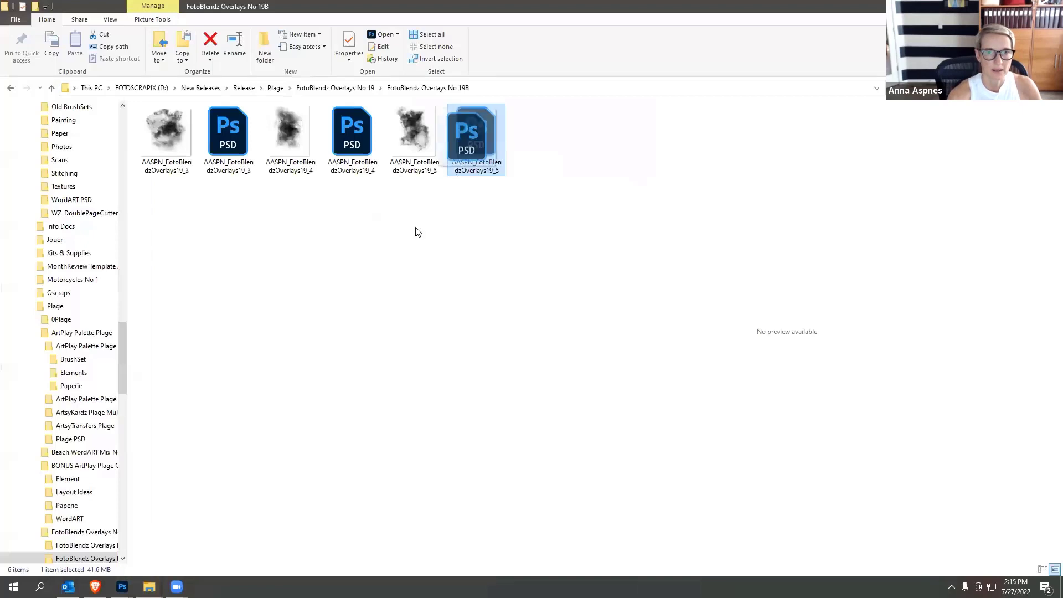
drag(417, 231, 833, 395)
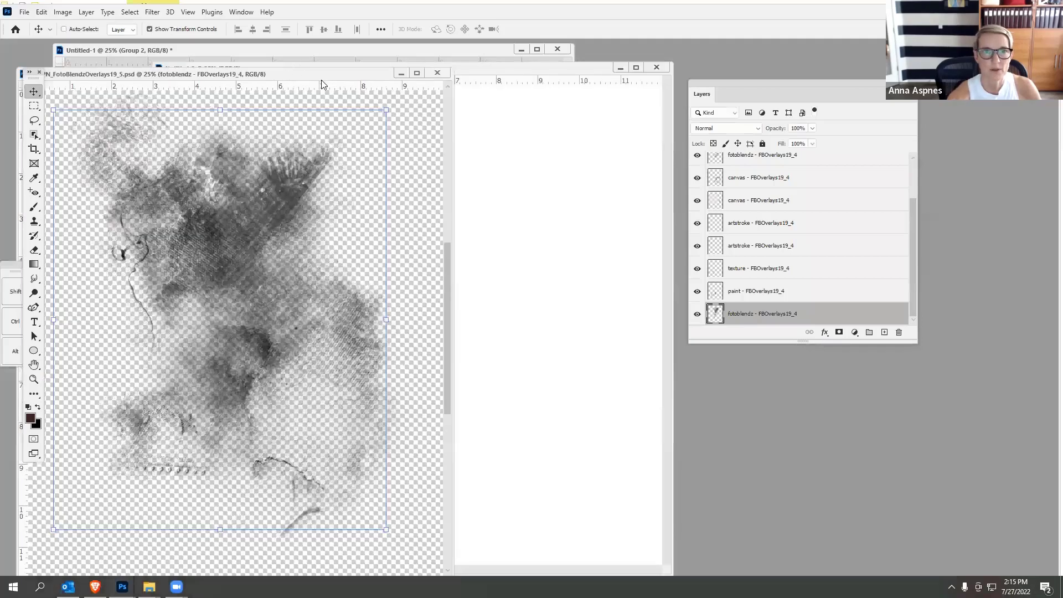
drag(322, 80, 699, 99)
- Turn on Auto-Select and copy every FotoBlendzOverlays19_5 layer, from the uppermost to the lowest fotoblendz mask, onto the blank document
drag(912, 220, 904, 262)
click(791, 162)
click(64, 28)
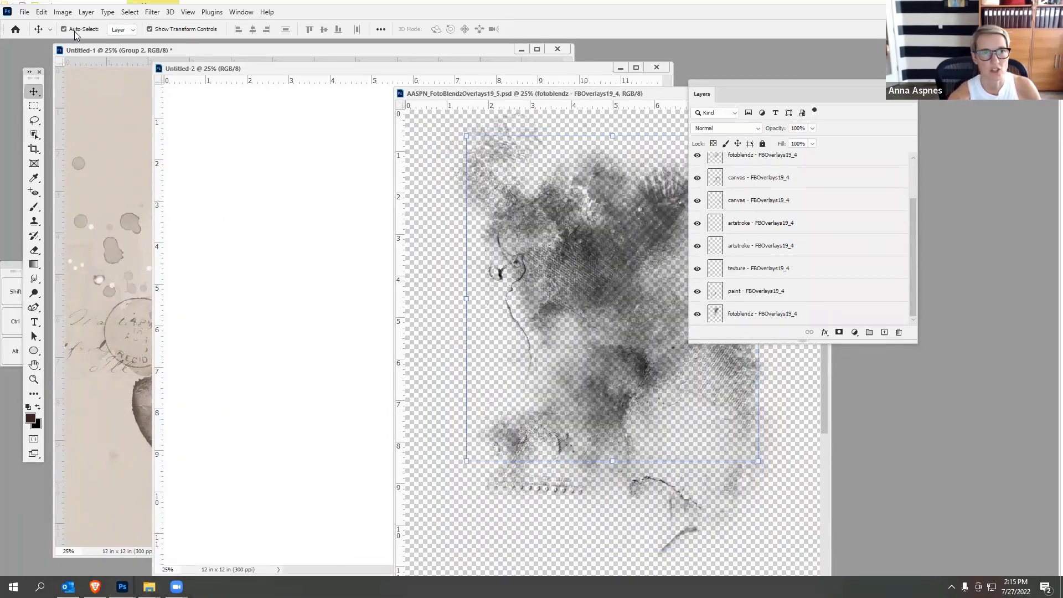
mouse_move(914, 221)
mouse_down()
mouse_move(894, 171)
mouse_move(914, 252)
mouse_move(774, 161)
mouse_up()
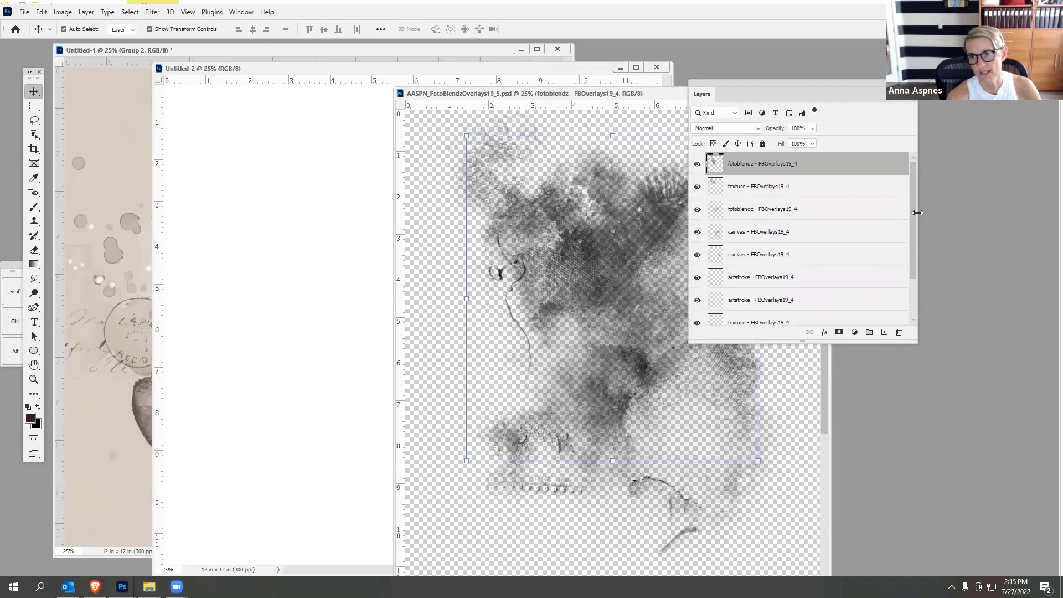
drag(913, 238, 914, 275)
shift+click(770, 315)
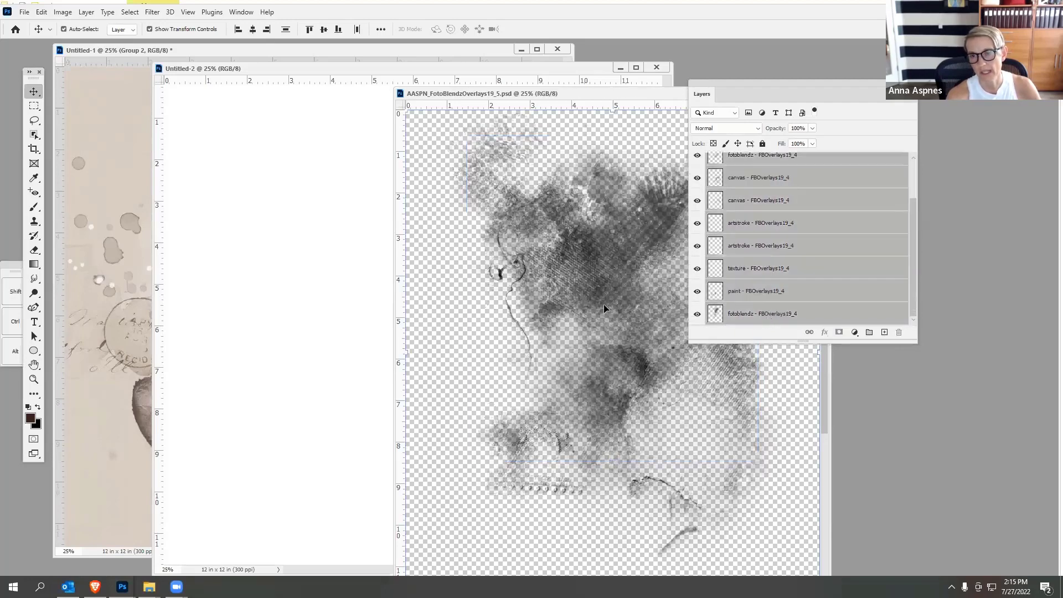
drag(589, 276, 389, 239)
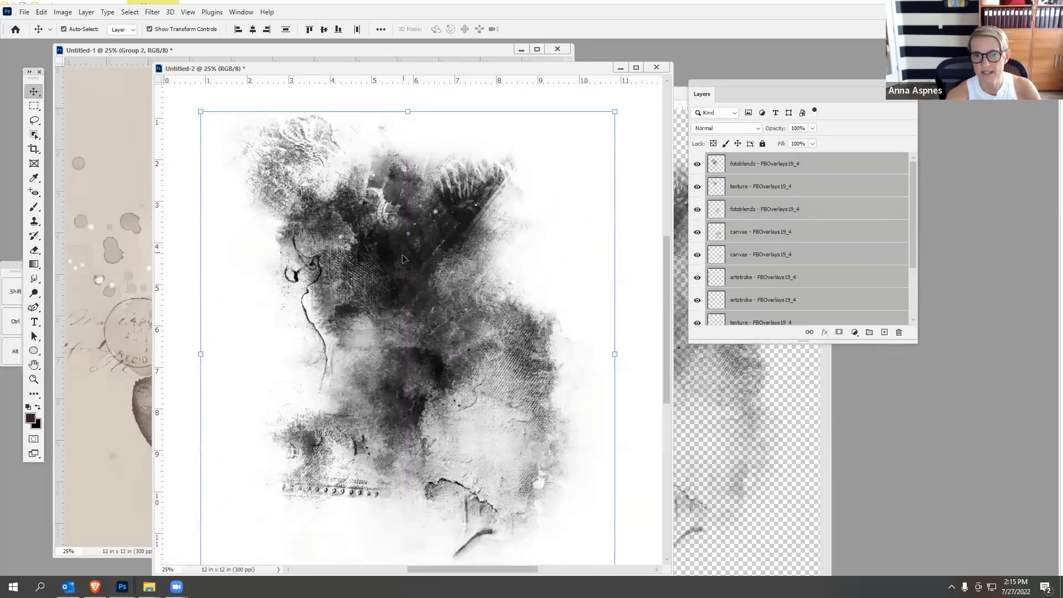
- Group the copied overlay layers and expand the group to show its individual layers
click(86, 12)
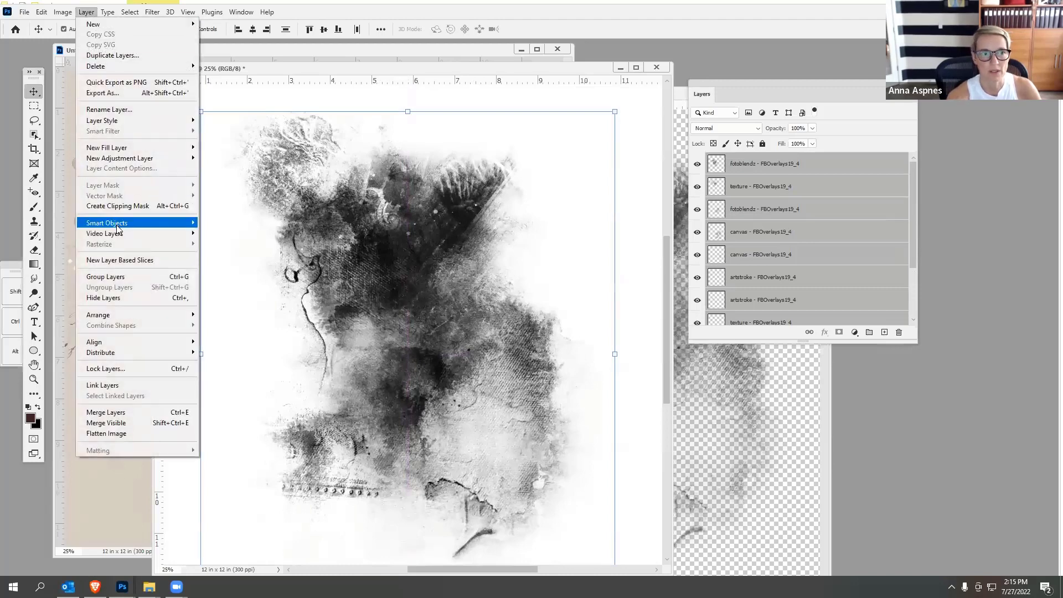
click(105, 276)
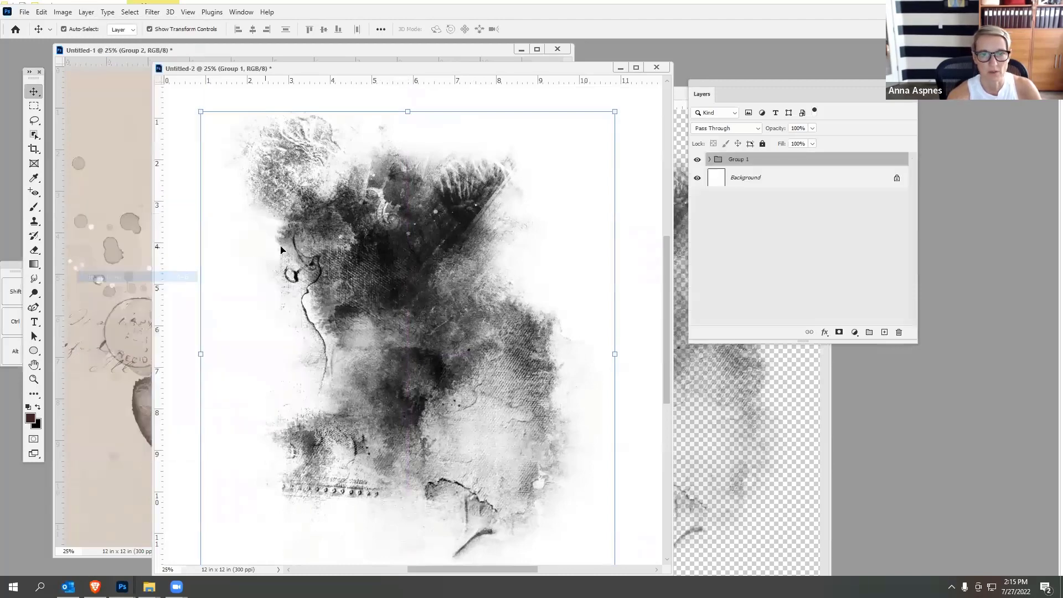
click(709, 159)
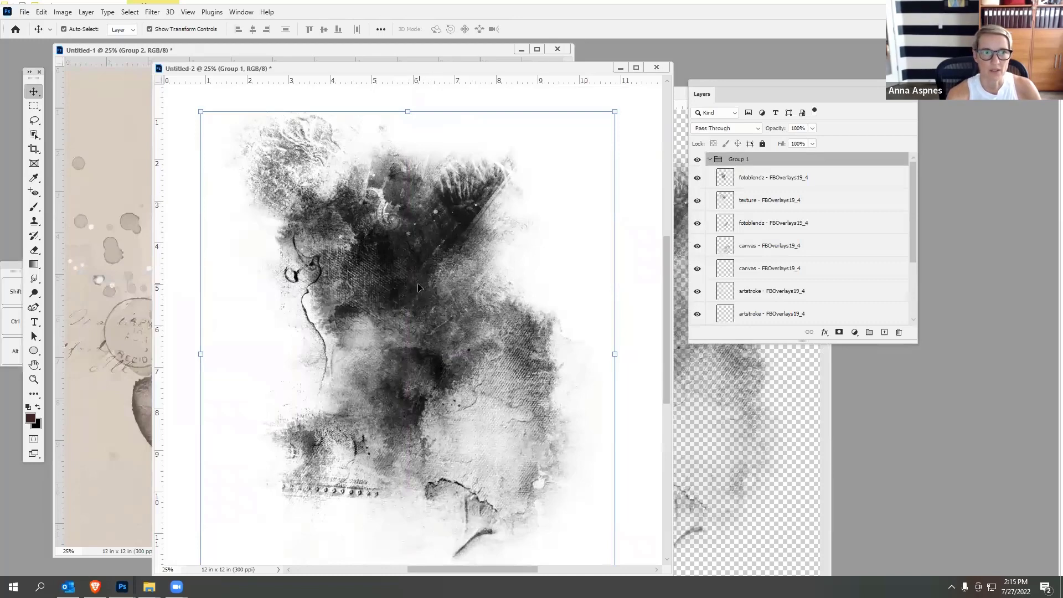
- Try moving the uppermost fotoblendz layer up and to the right within the overlay, and undo the move
click(396, 250)
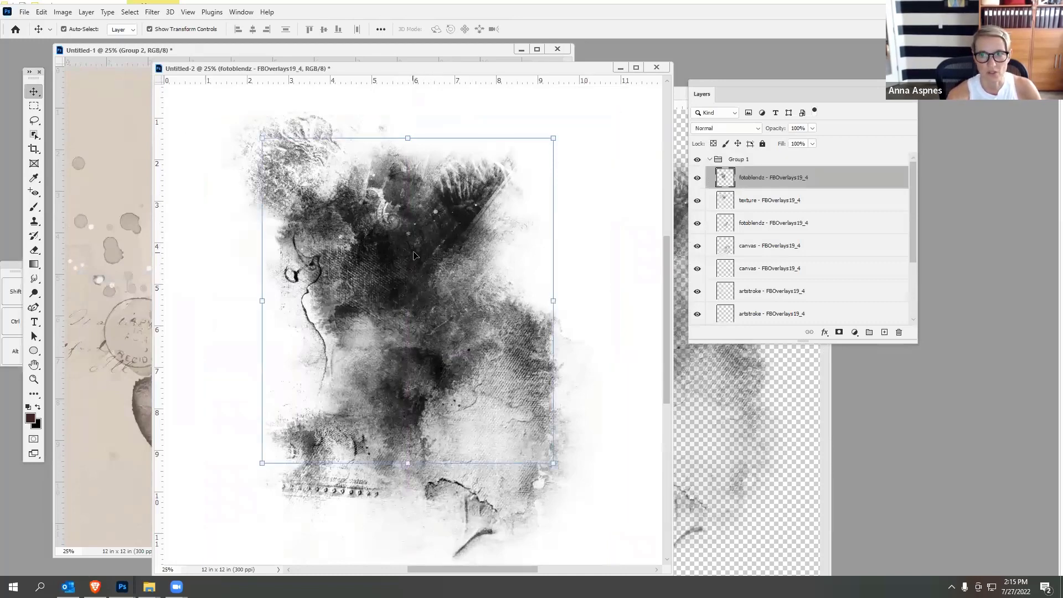
drag(412, 252, 443, 213)
click(42, 12)
click(50, 23)
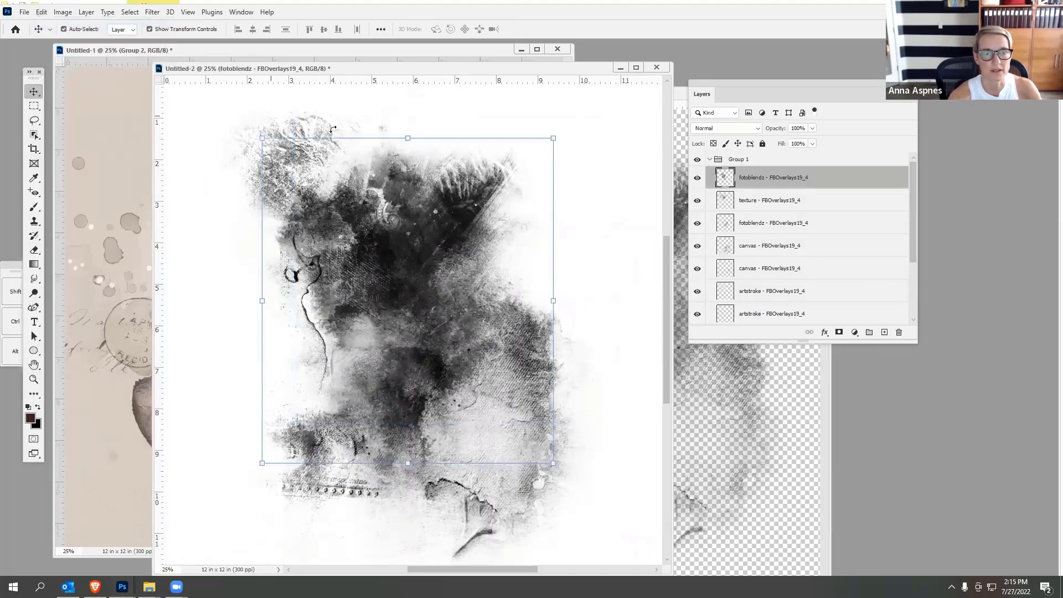
- Pick out the individual fotoblendz layers, try shifting the upper canvas layer slightly right, and undo that shift
click(759, 227)
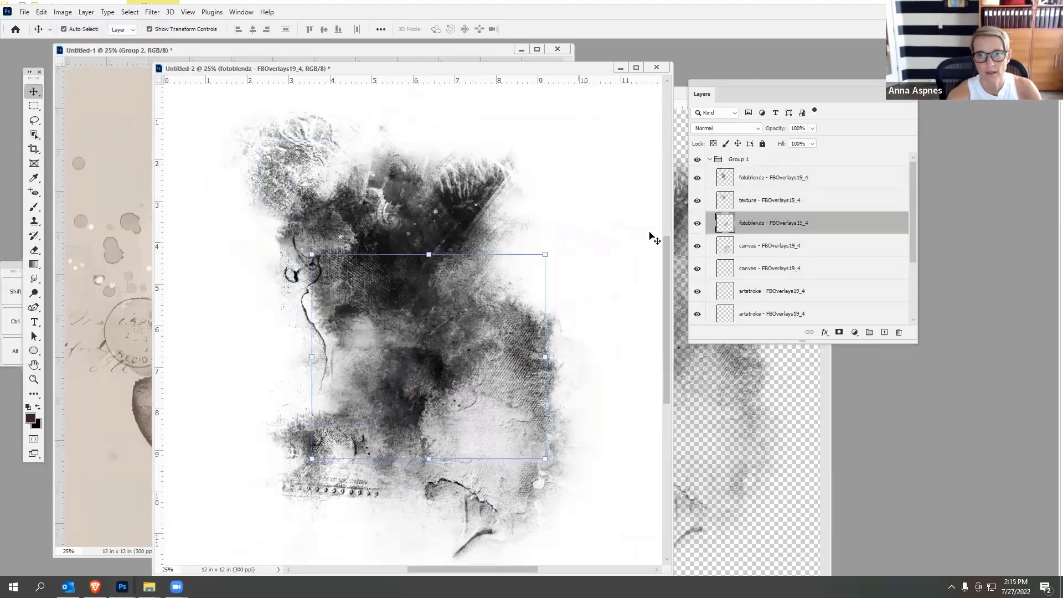
click(736, 183)
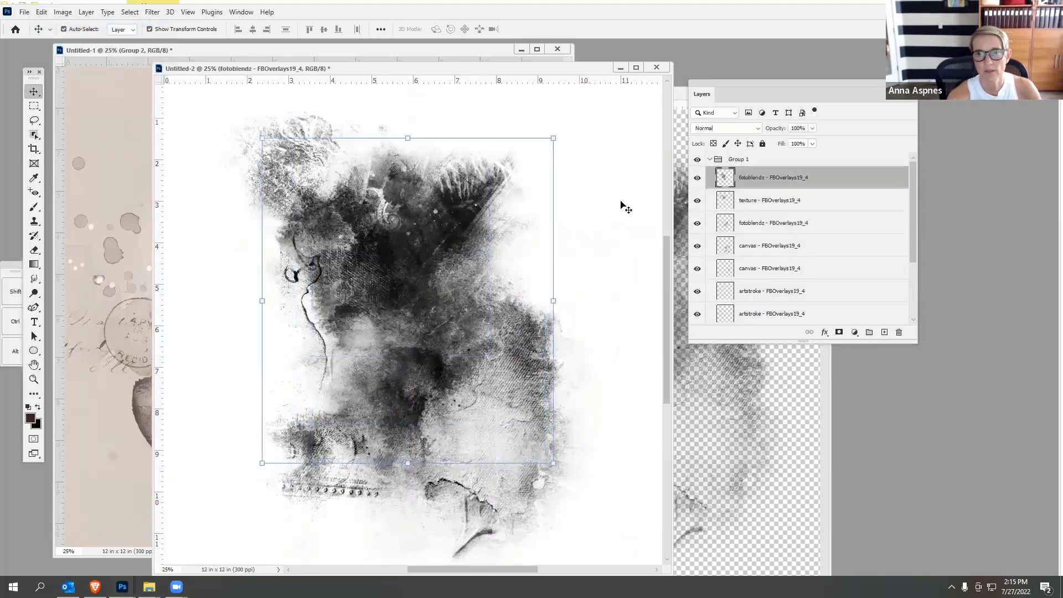
click(456, 375)
click(466, 432)
drag(487, 422, 489, 396)
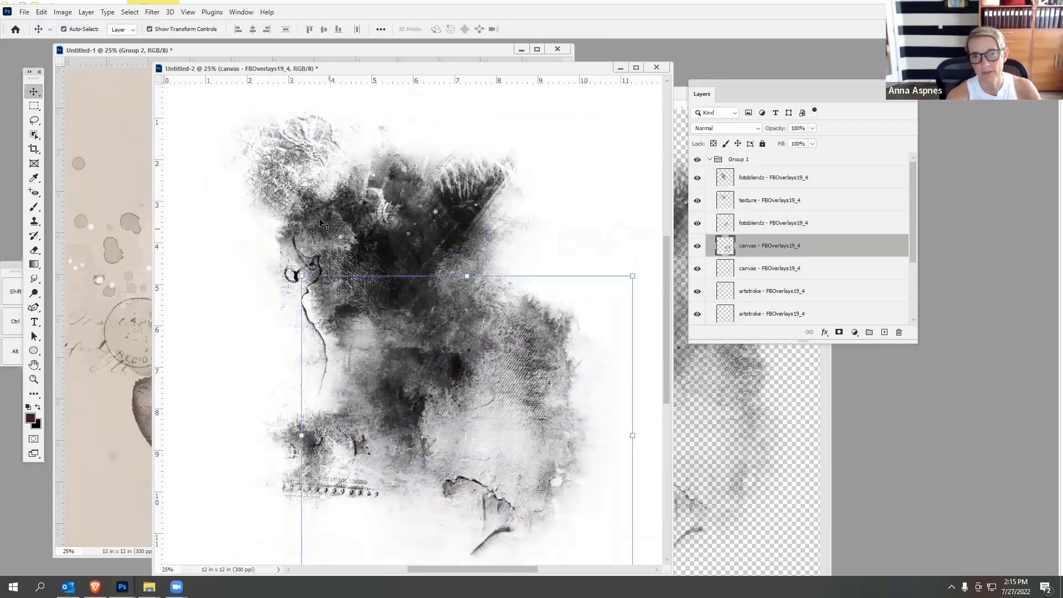
click(41, 12)
click(61, 20)
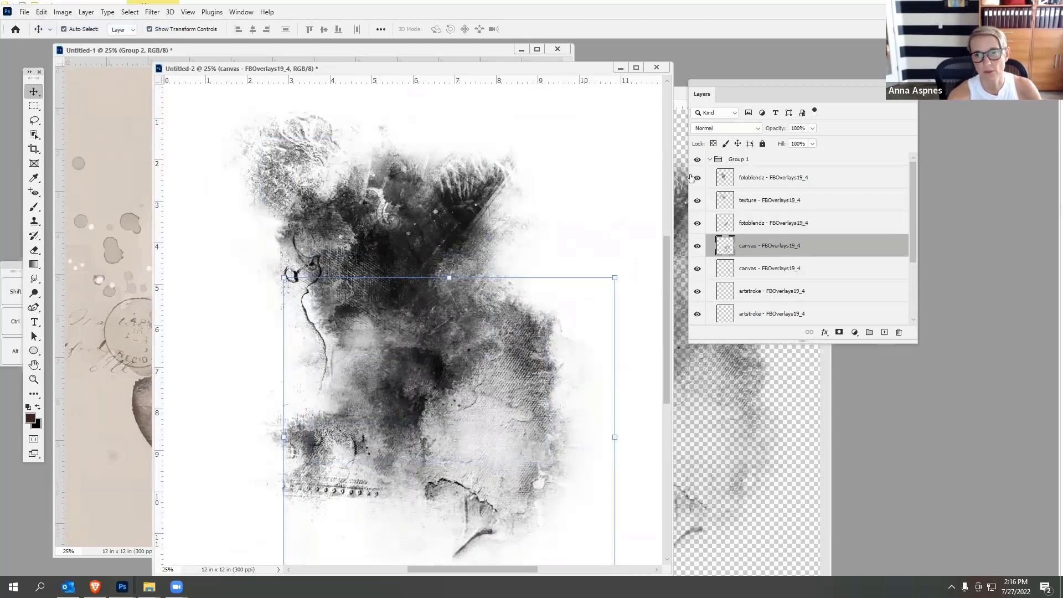
- Try moving the uppermost fotoblendz layer far left past the page edge, and undo the move
drag(421, 265, 238, 260)
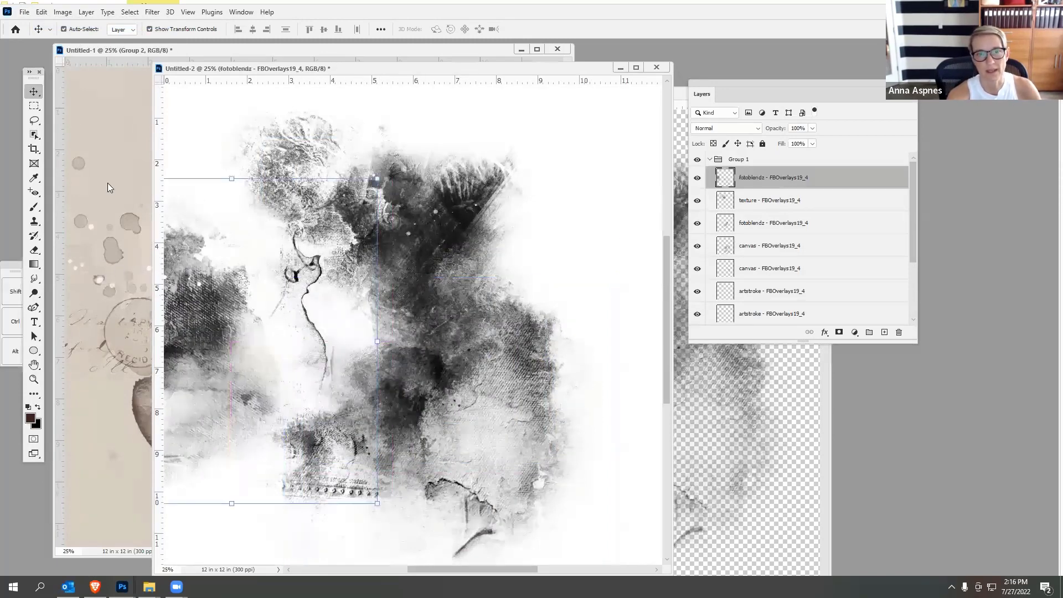
click(41, 12)
click(61, 22)
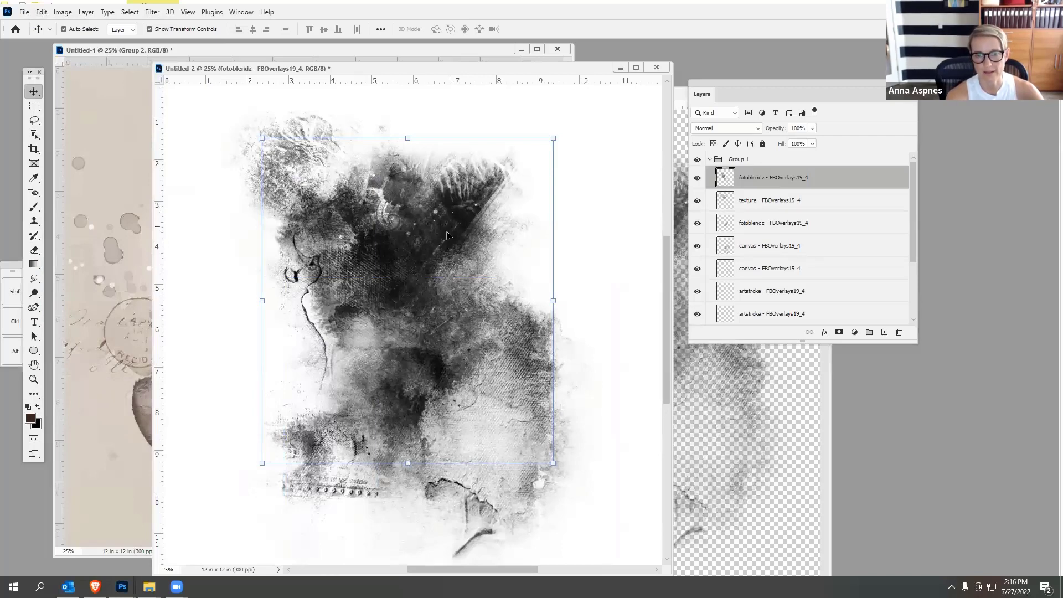
- Close the AASPN_FotoBlendzOverlays19_5.psd source document
click(677, 188)
drag(659, 93, 441, 168)
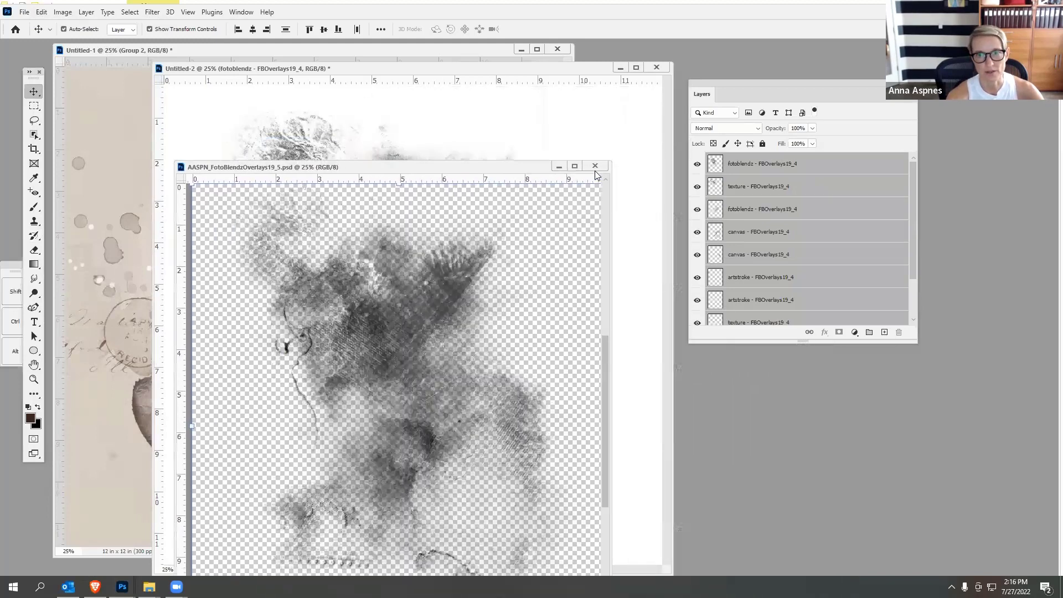
click(595, 166)
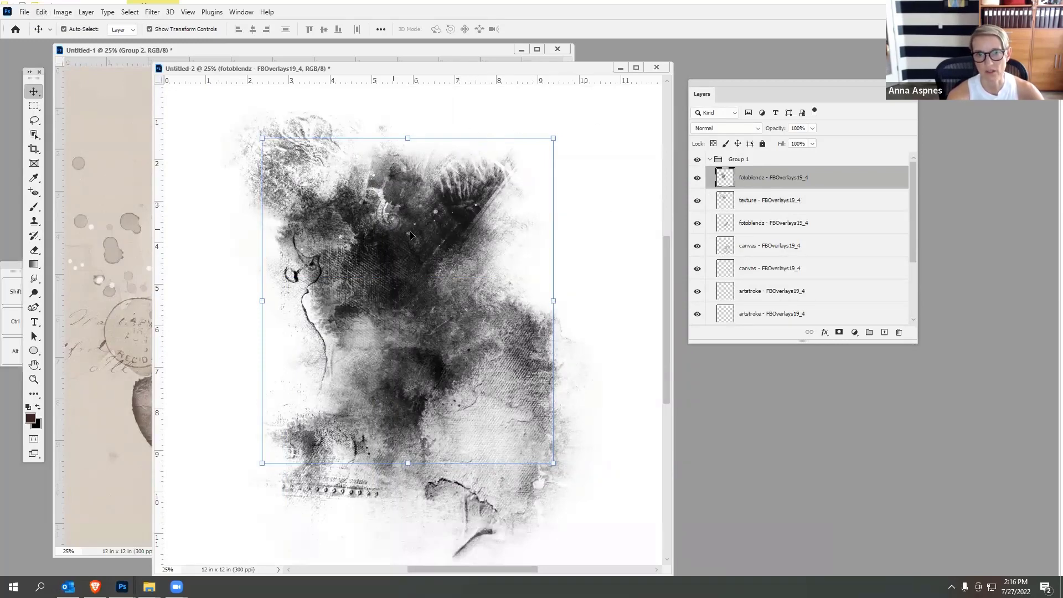
- Move the upper texture layer slightly right and down, try rotating it about 23.24°, and cancel the rotation
drag(317, 280, 354, 292)
drag(510, 382, 449, 432)
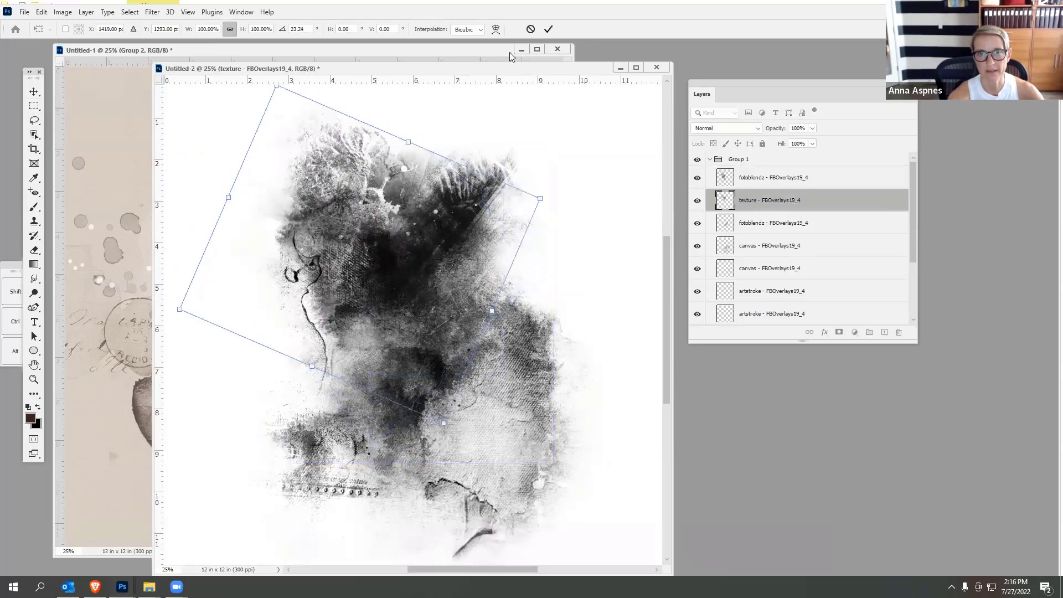
click(531, 29)
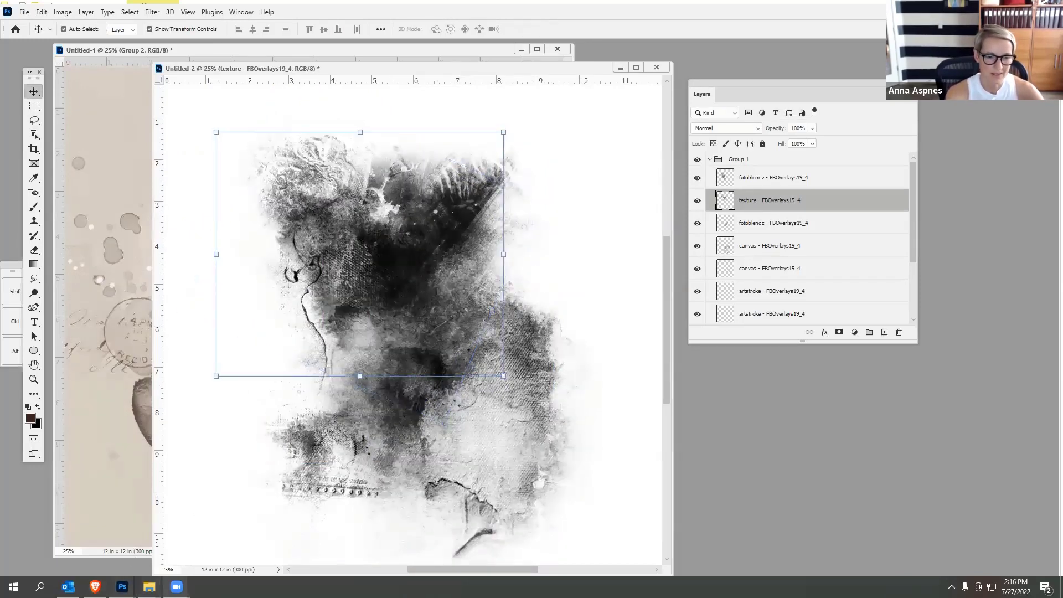
- Try moving the uppermost fotoblendz layer far left and slightly down, and undo the move
mouse_move(176, 586)
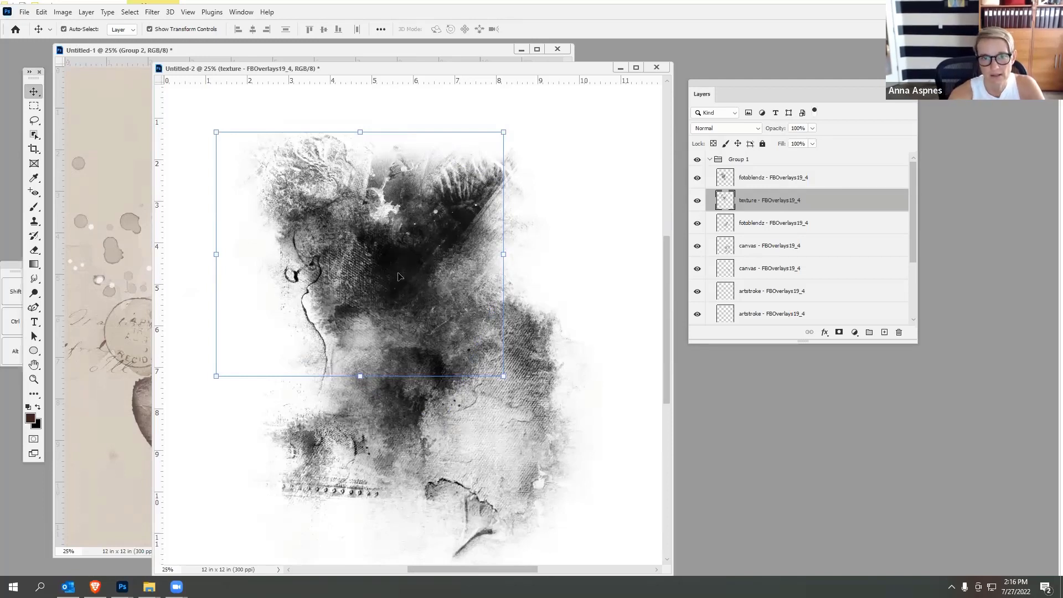
click(415, 292)
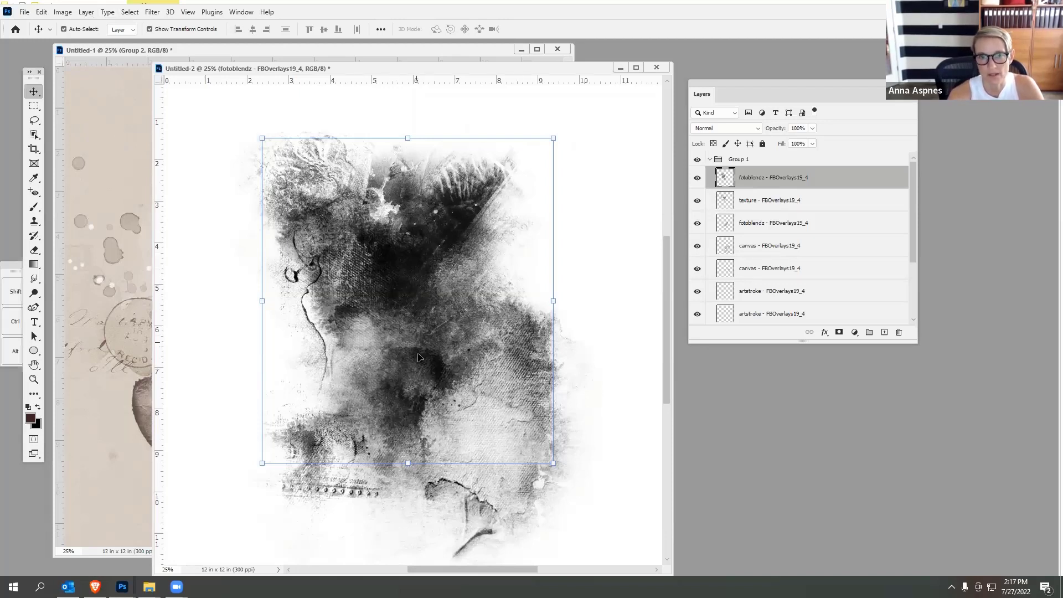
drag(418, 357, 233, 403)
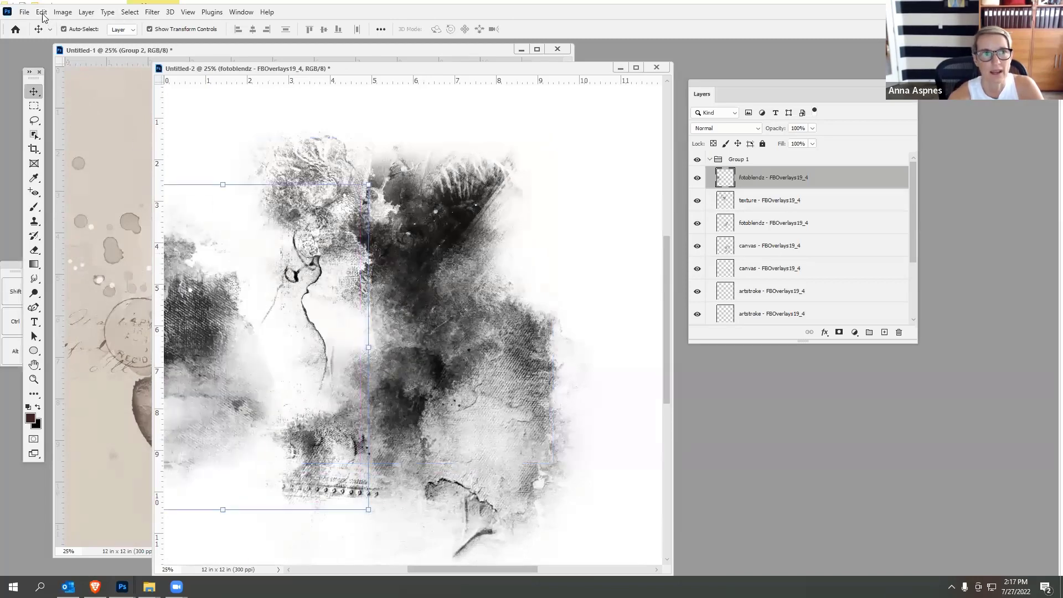
click(42, 12)
click(74, 26)
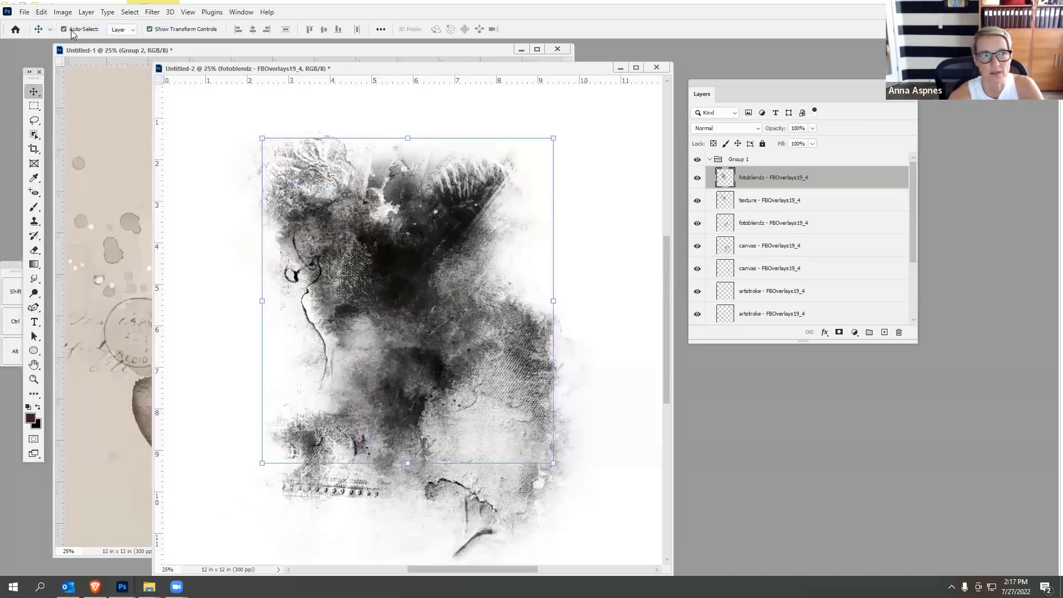
- Turn off automatic layer selection and move the whole Group 1 slightly right and up on the page
click(73, 31)
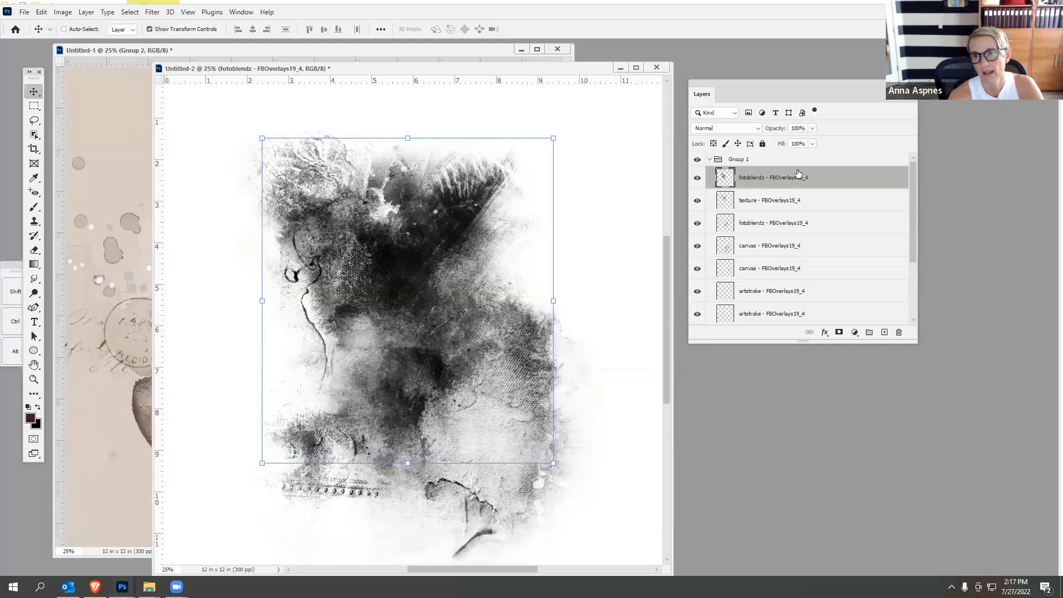
click(750, 160)
drag(431, 245, 472, 238)
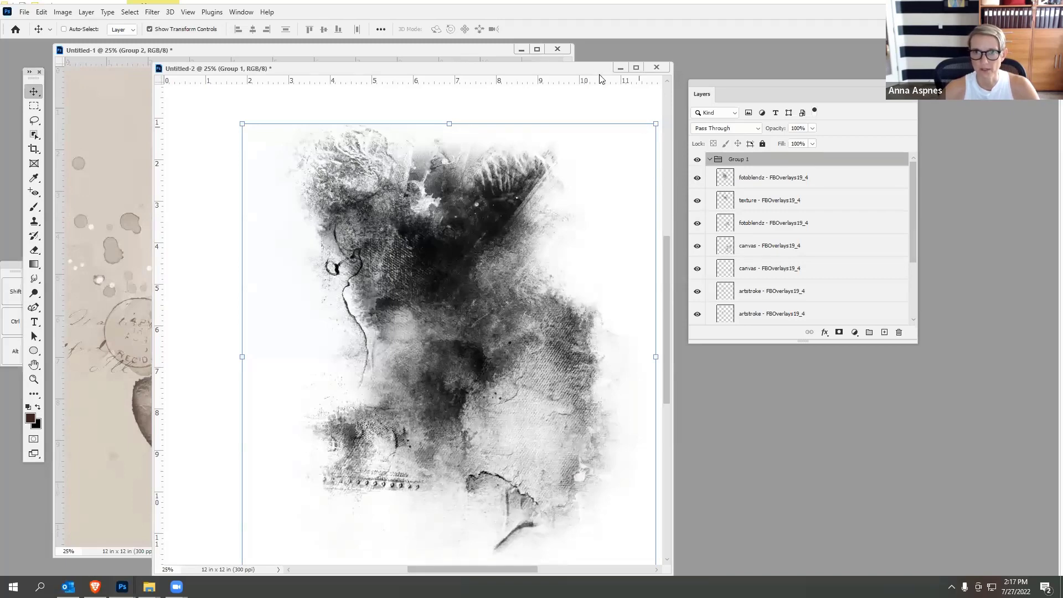
- Reposition the Untitled-2 document window to reach its controls and close the document without saving
drag(592, 69, 845, 83)
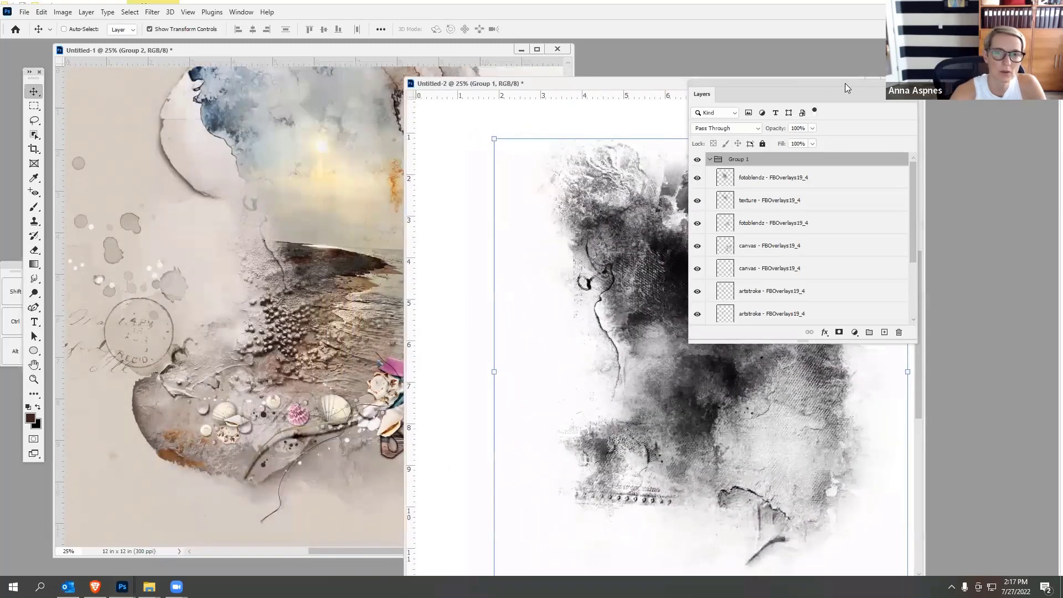
drag(919, 86, 587, 170)
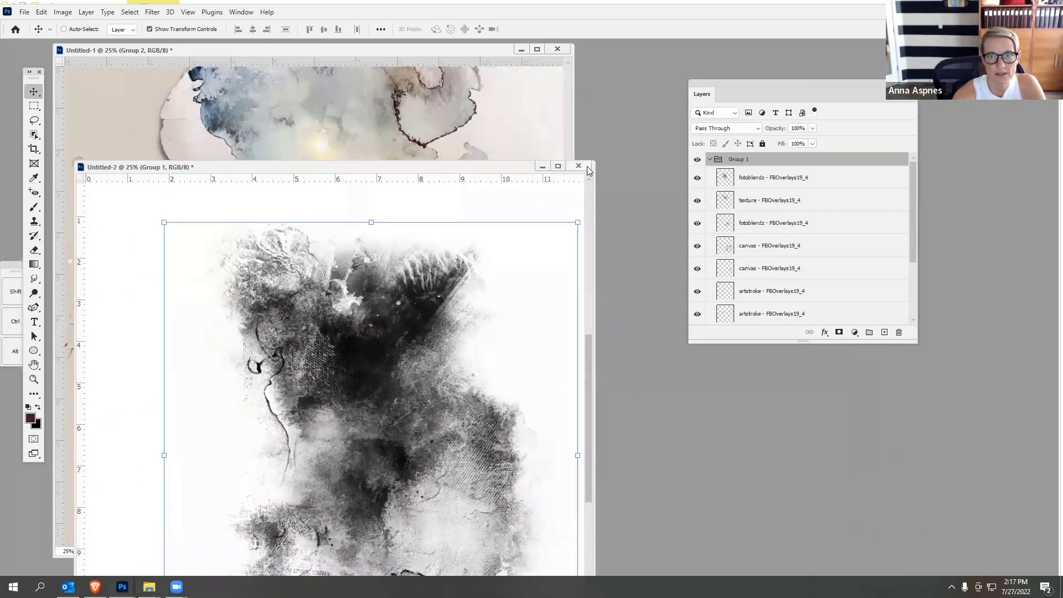
click(579, 167)
click(528, 219)
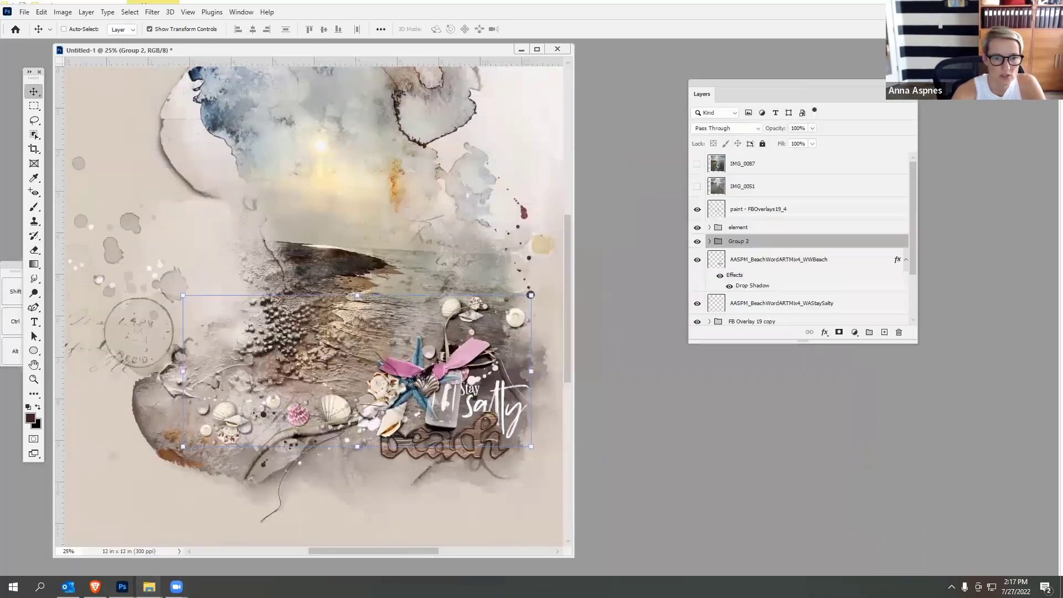
- Switch to File Explorer and open the Layout Ideas folder of the BONUS ArtPlay Plage Collection
click(142, 565)
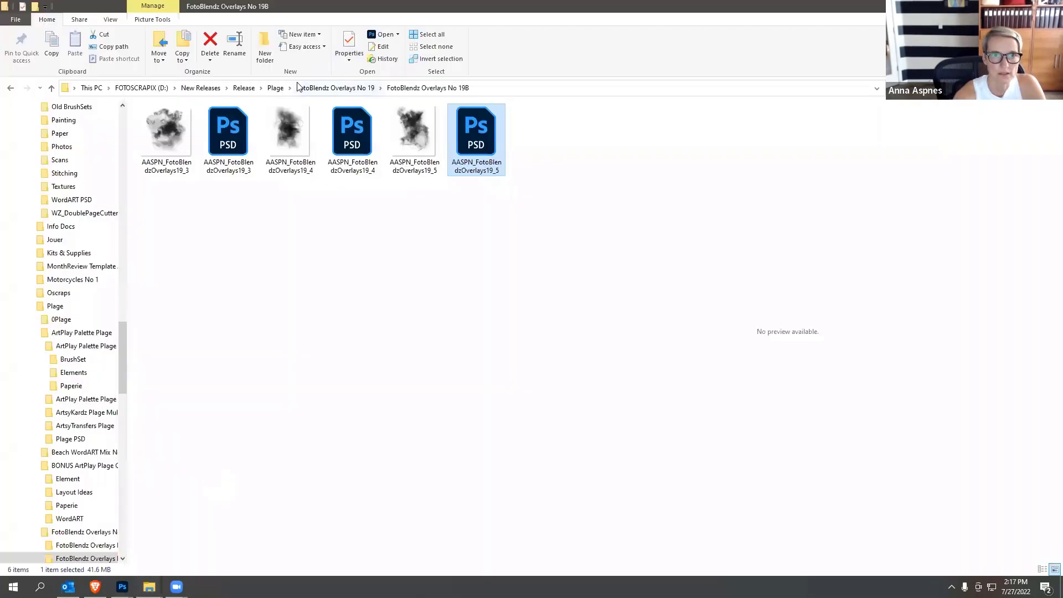
click(277, 88)
double_click(344, 145)
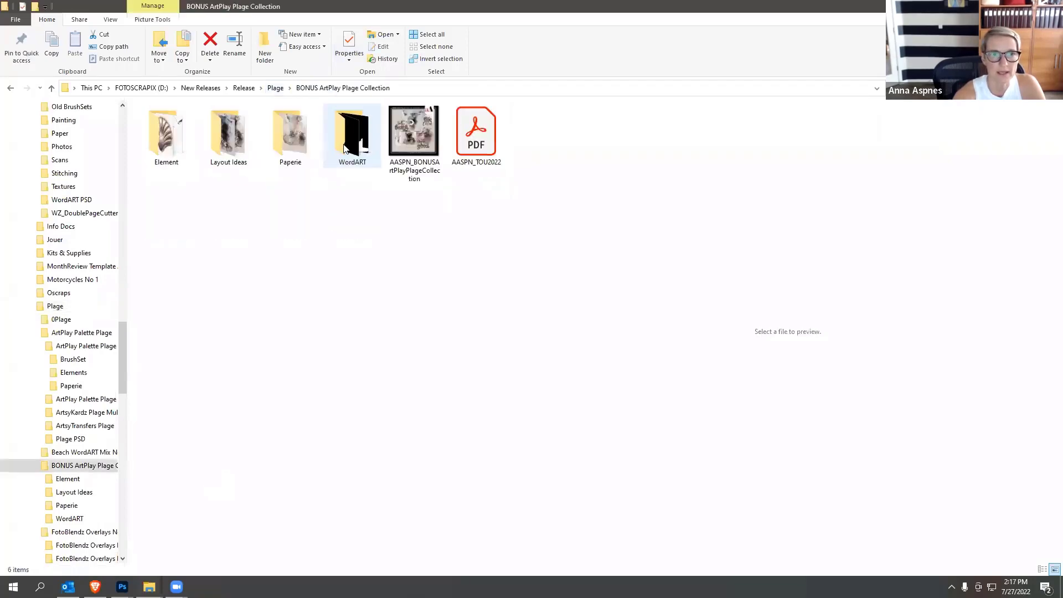
double_click(211, 131)
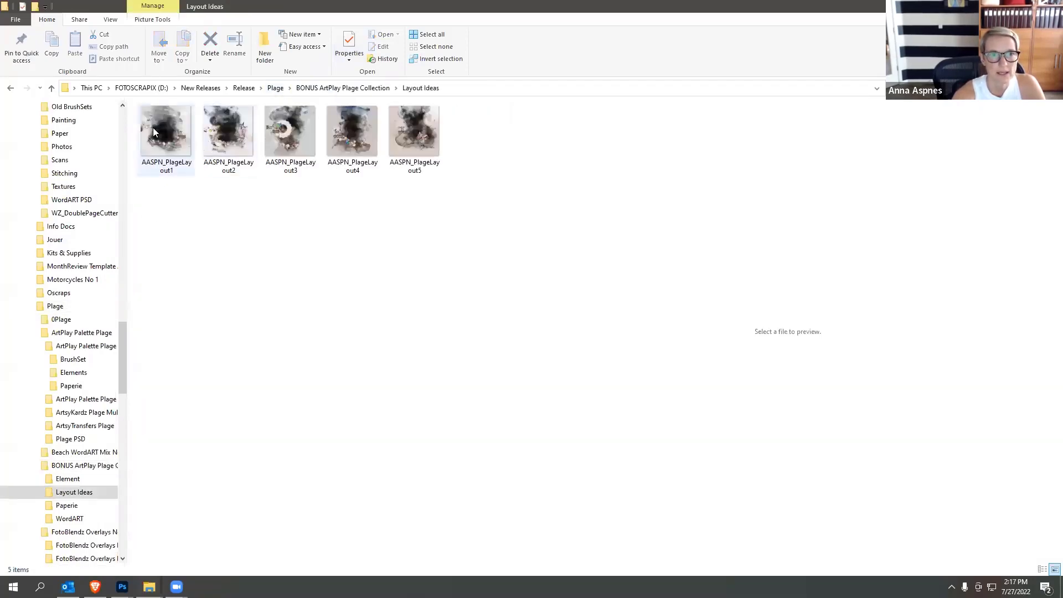
- Widen the preview area and examine the sample layouts AASPN_PlageLayout1 through AASPN_PlageLayout5
click(159, 135)
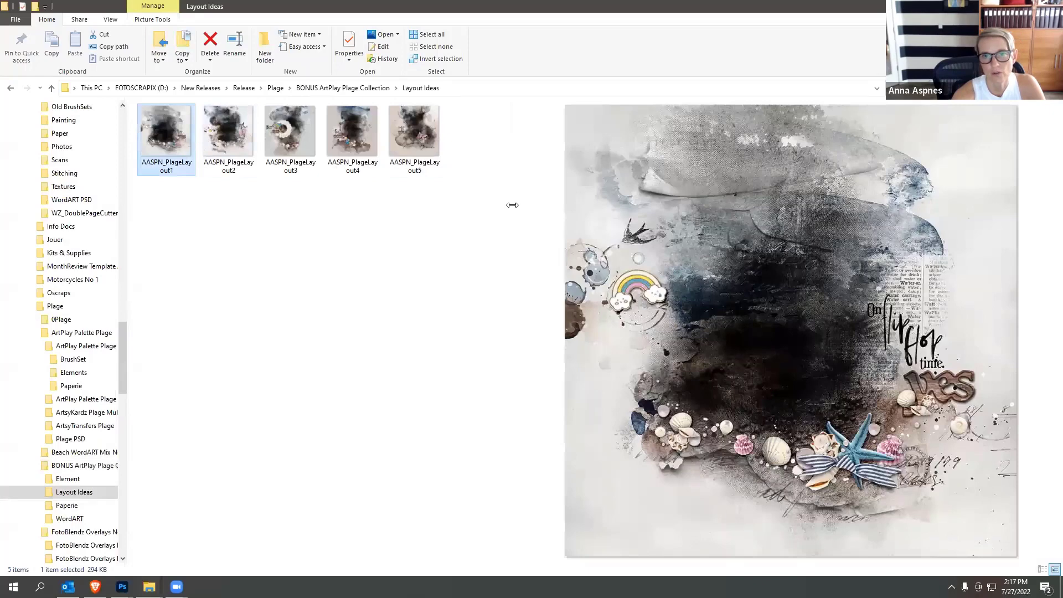
drag(512, 204, 410, 218)
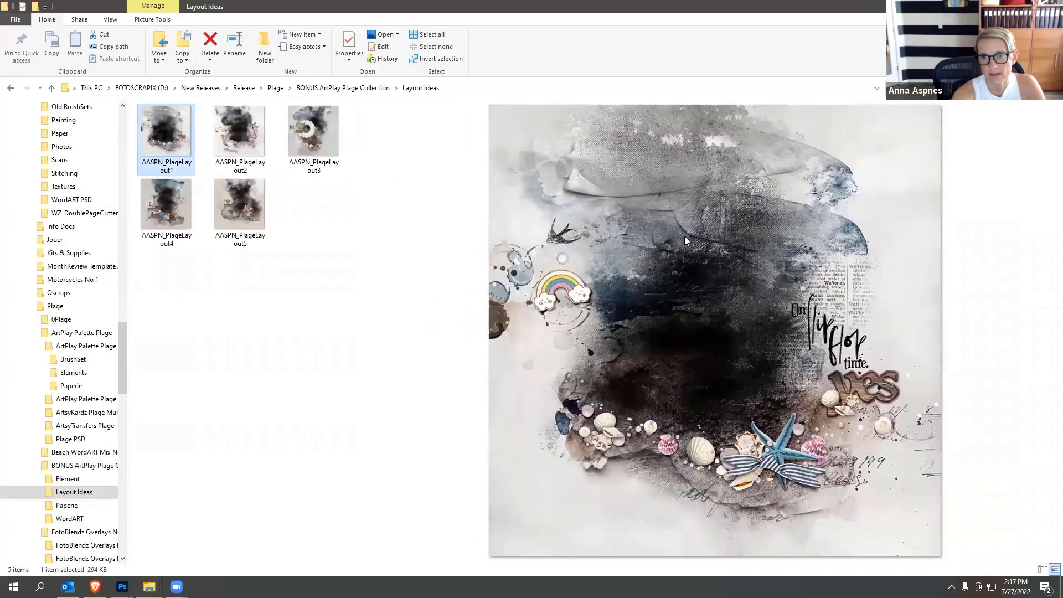
click(654, 369)
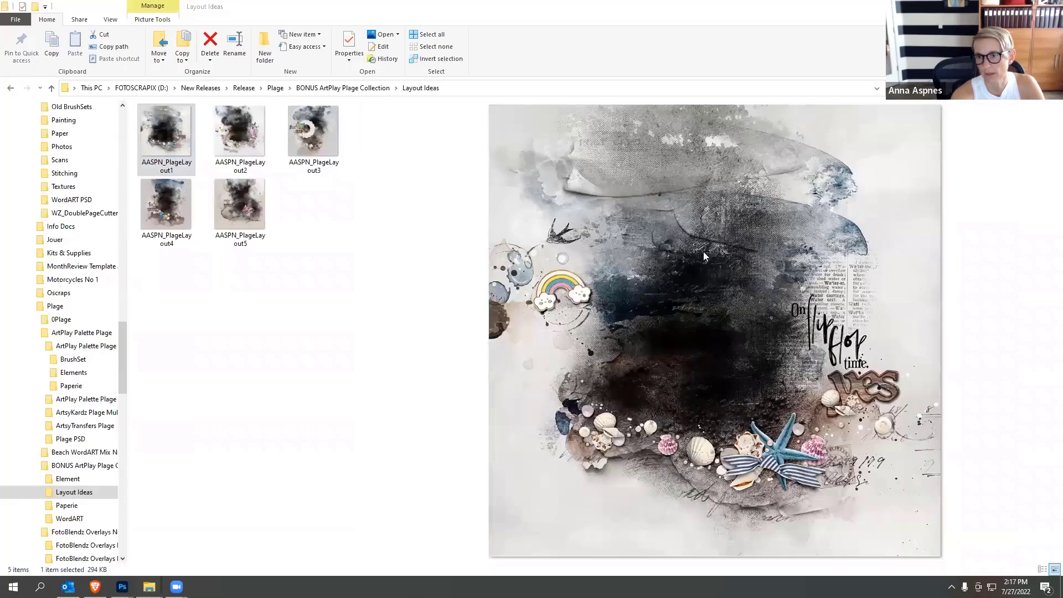
click(244, 147)
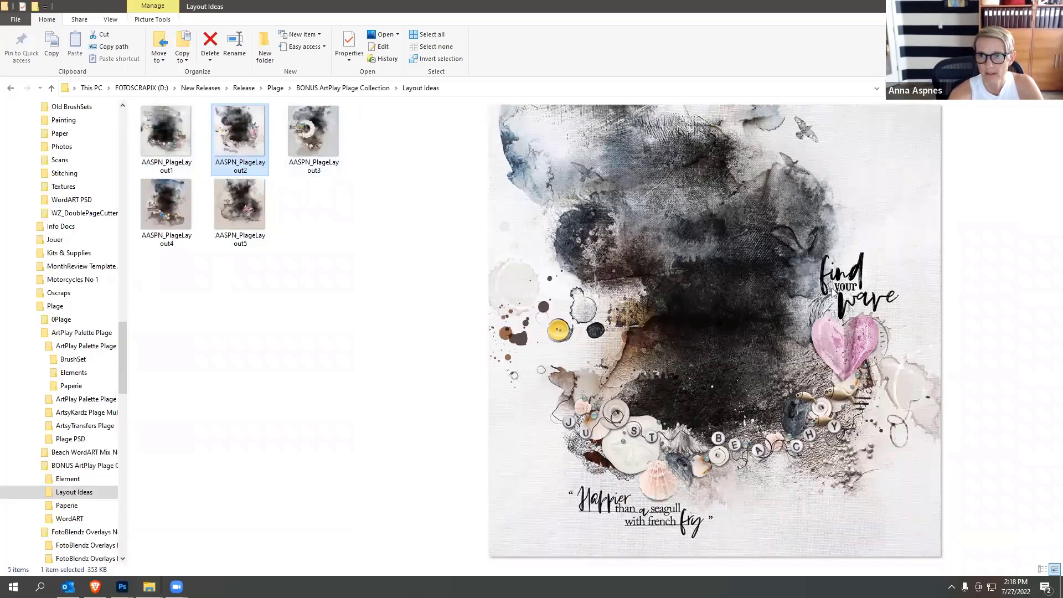
click(319, 143)
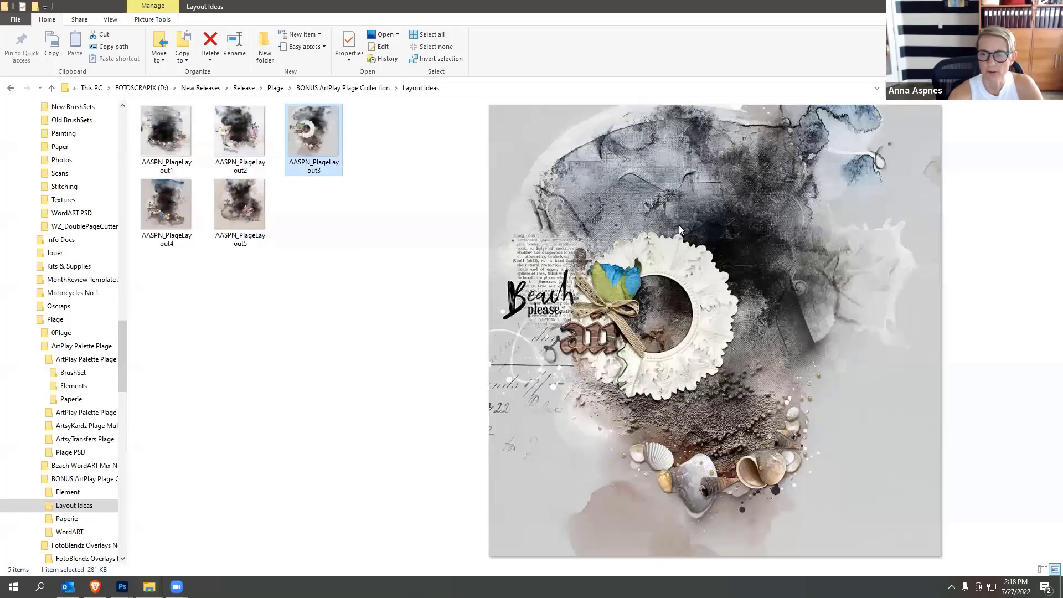
click(236, 216)
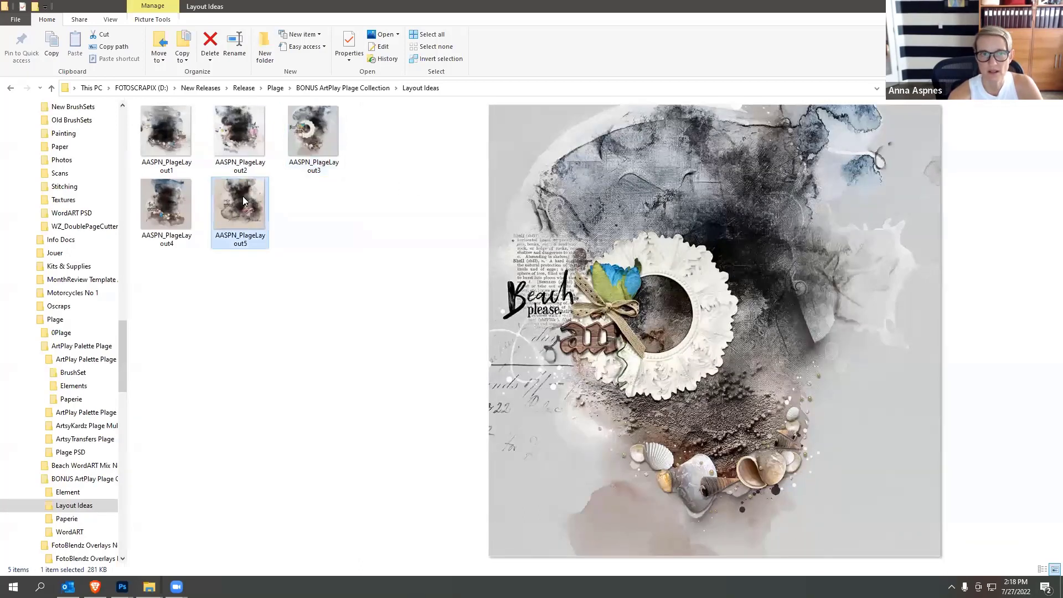
click(168, 214)
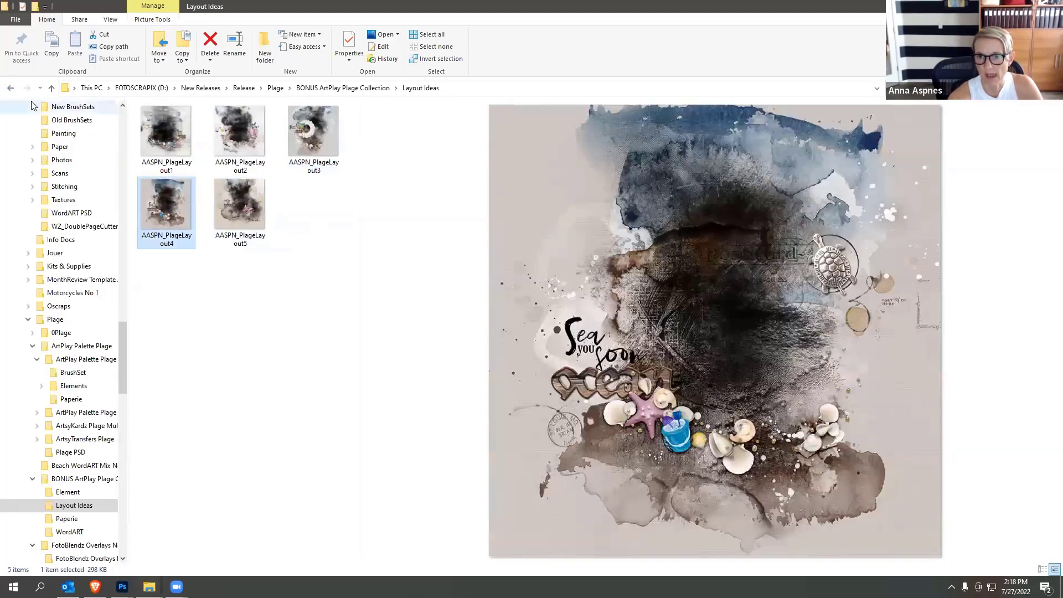
- Go back to the BONUS ArtPlay Plage Collection folder and switch to Photoshop with the Untitled-1 page
click(11, 88)
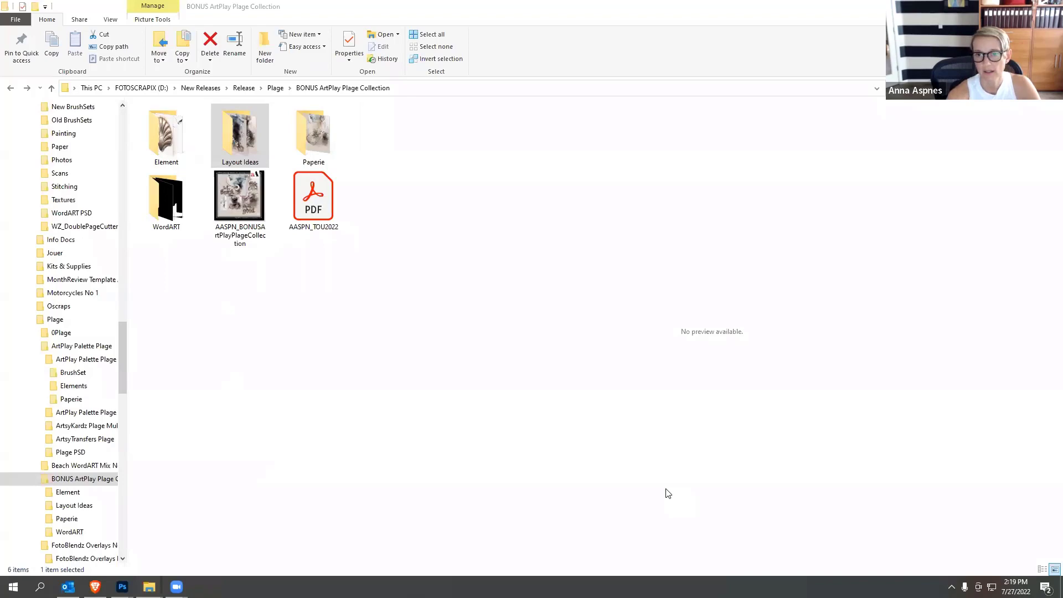
mouse_move(123, 586)
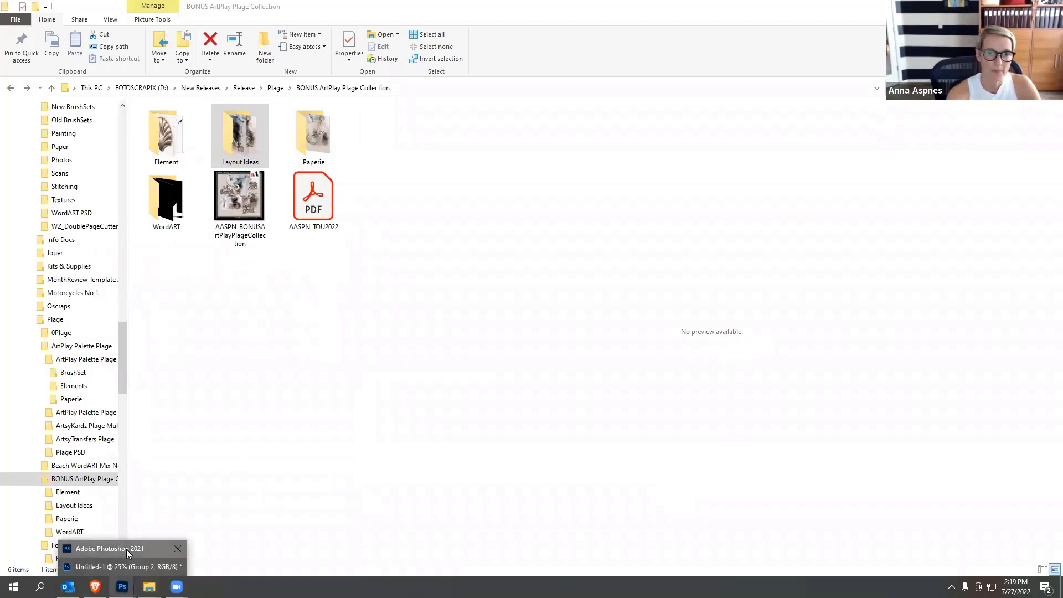
click(127, 551)
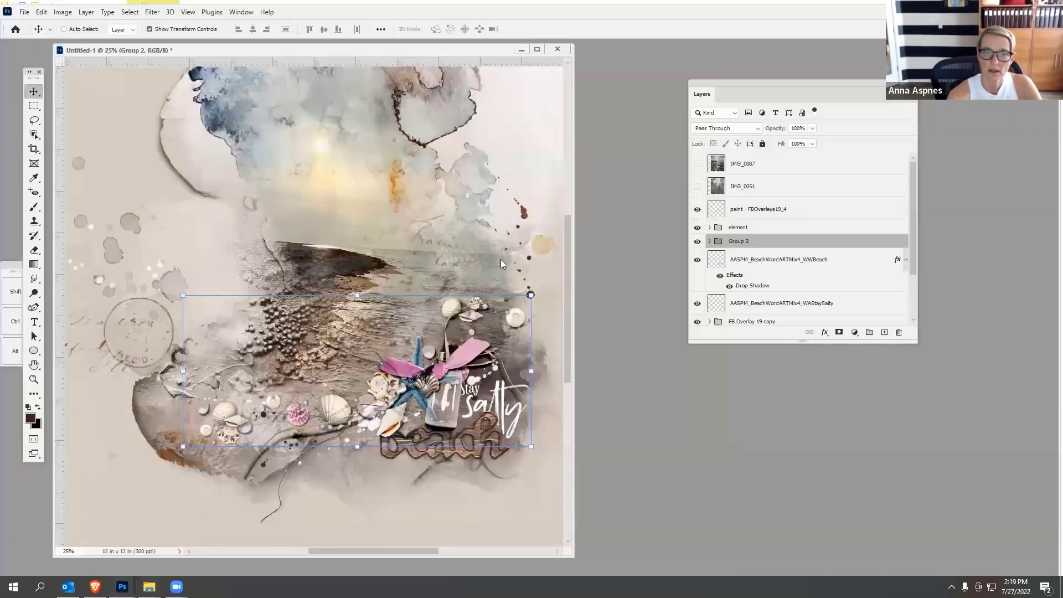